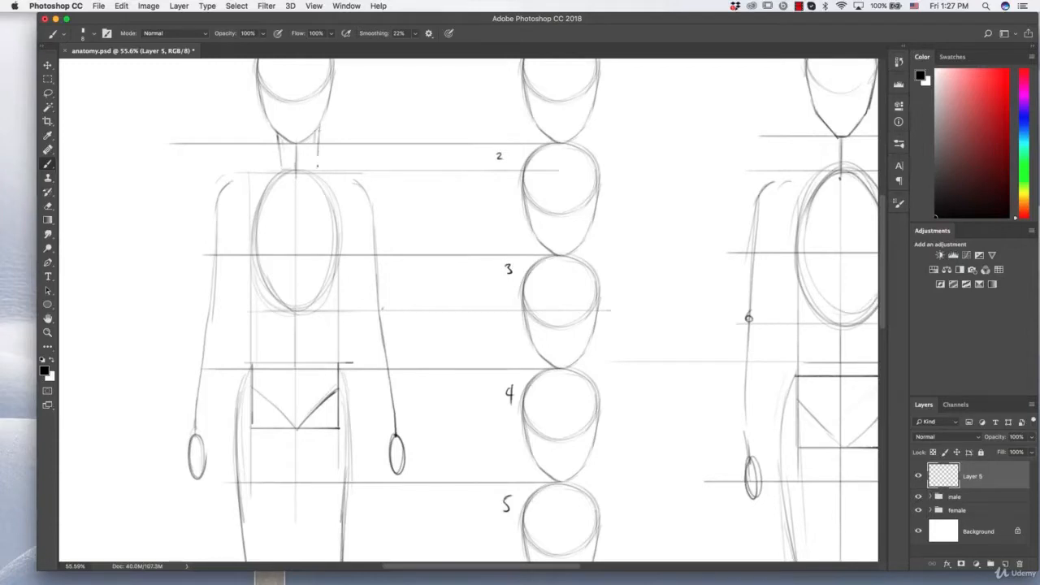
{"action": "key", "text": "super+z"}
{"action": "left_click_drag", "start_coordinate": [287, 139], "coordinate": [286, 165]}
{"action": "key", "text": "super+z"}
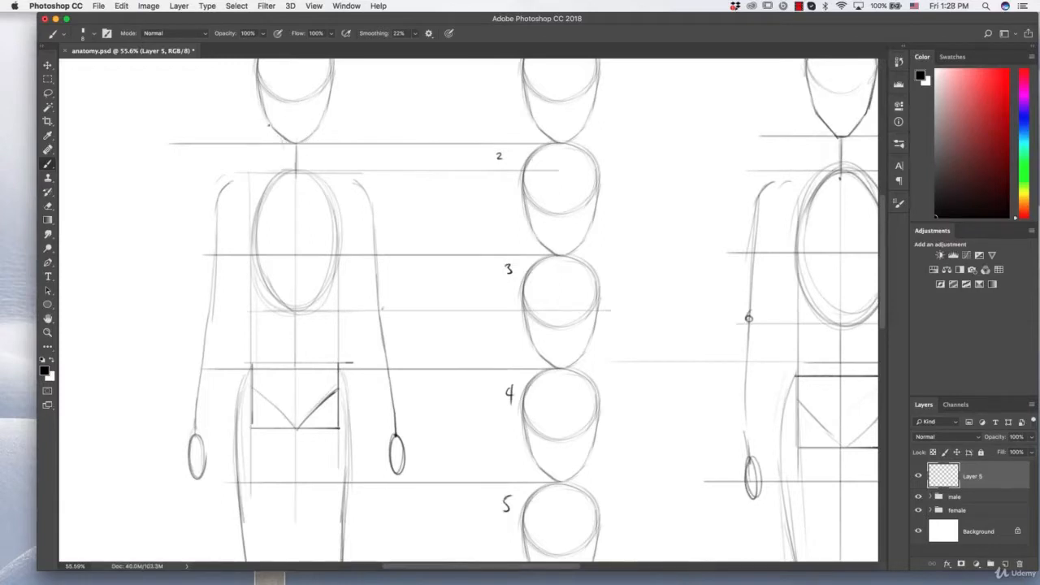
{"action": "left_click_drag", "start_coordinate": [273, 126], "coordinate": [266, 163]}
{"action": "left_click_drag", "start_coordinate": [321, 122], "coordinate": [330, 165]}
{"action": "key", "text": "super+z"}
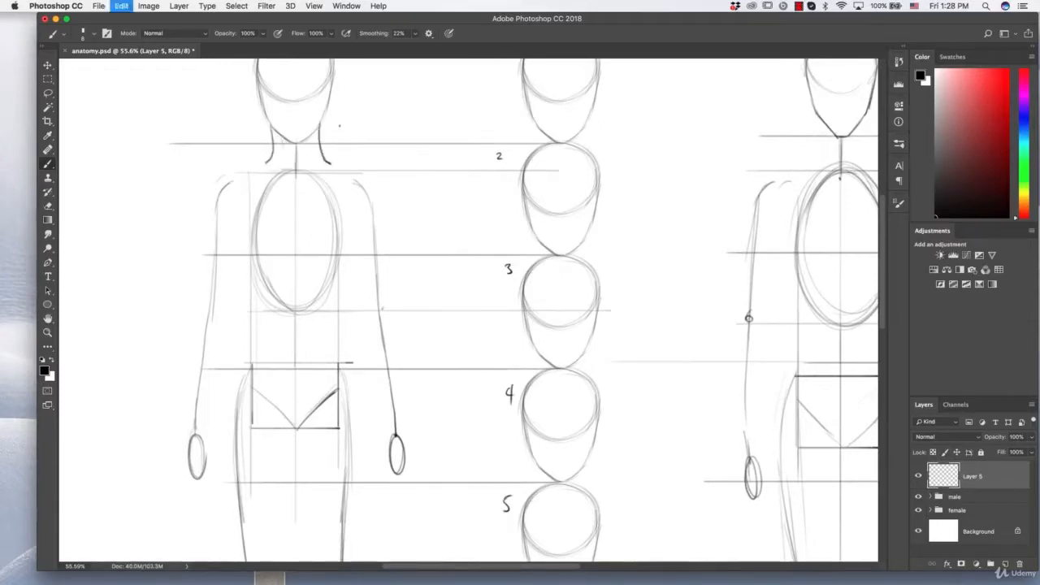
{"action": "key", "text": "alt+super+z"}
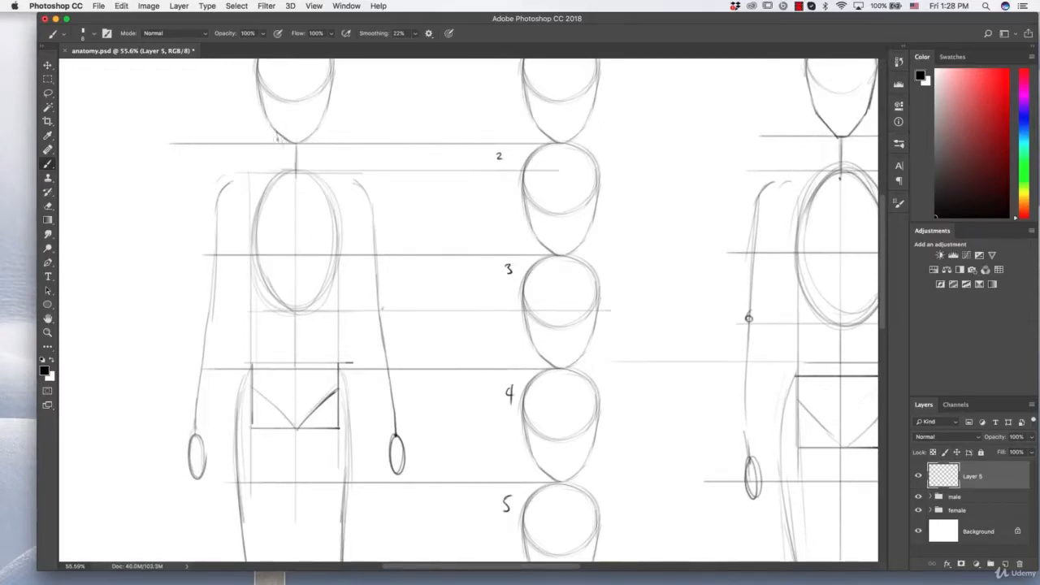
- Draw the sides of the female figure's neck and the sloping lines from the neck down to both shoulders
{"action": "left_click_drag", "start_coordinate": [276, 134], "coordinate": [274, 164]}
{"action": "mouse_move", "coordinate": [315, 136]}
{"action": "left_mouse_down"}
{"action": "mouse_move", "coordinate": [309, 169]}
{"action": "mouse_move", "coordinate": [279, 162]}
{"action": "mouse_move", "coordinate": [315, 162]}
{"action": "left_mouse_up"}
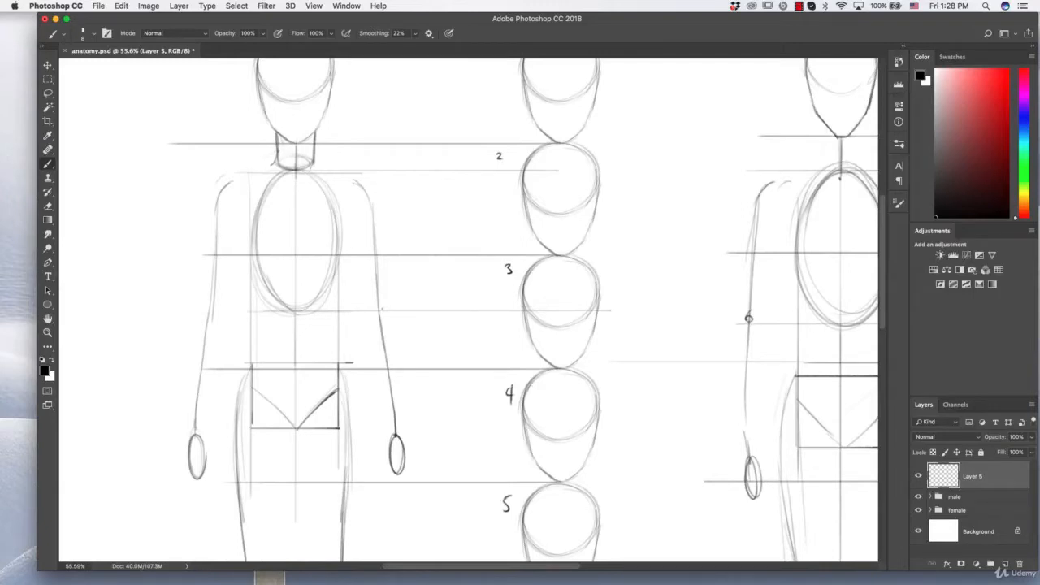
{"action": "left_click_drag", "start_coordinate": [276, 153], "coordinate": [239, 171]}
{"action": "left_click_drag", "start_coordinate": [317, 153], "coordinate": [337, 167]}
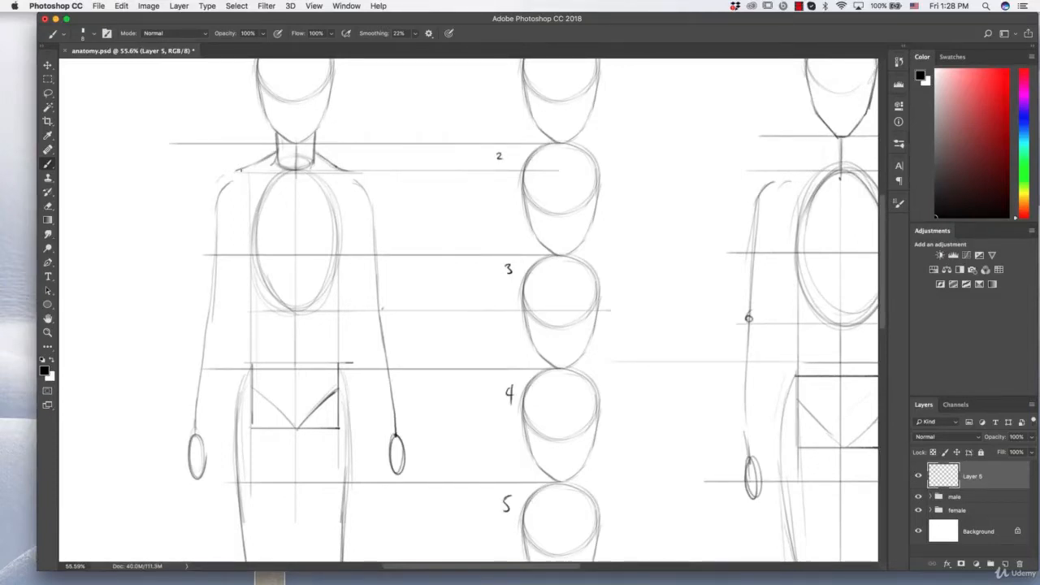
{"action": "left_click_drag", "start_coordinate": [260, 160], "coordinate": [233, 172]}
{"action": "left_click_drag", "start_coordinate": [317, 152], "coordinate": [363, 177]}
- Draw both collarbones from the pit of the neck out to the shoulders and reinforce the neck's edge
{"action": "left_click_drag", "start_coordinate": [234, 172], "coordinate": [282, 177]}
{"action": "key", "text": "super+z"}
{"action": "key", "text": "super+z"}
{"action": "left_click_drag", "start_coordinate": [297, 179], "coordinate": [346, 173]}
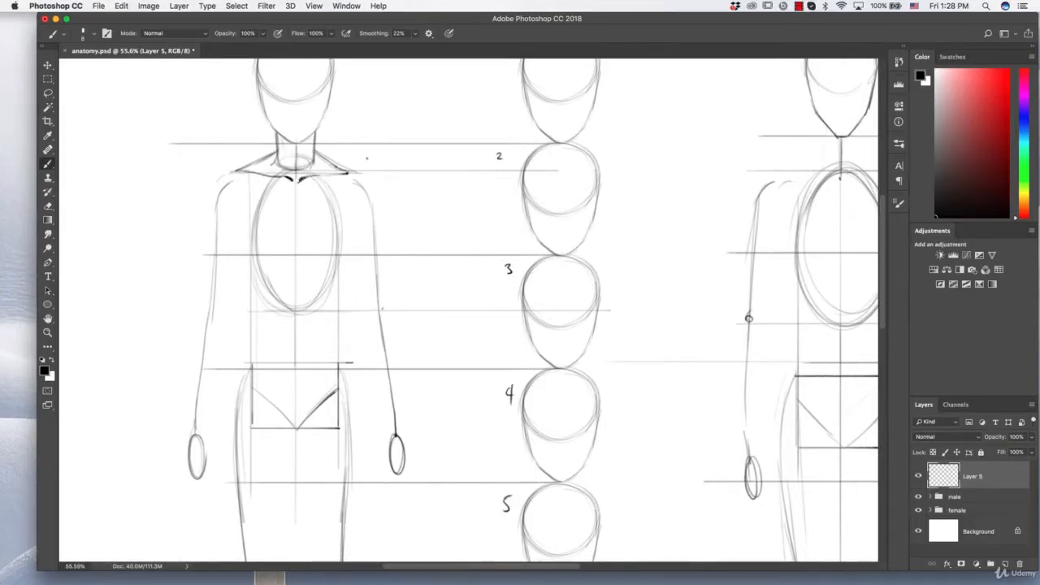
{"action": "scroll", "coordinate": [367, 159], "scroll_direction": "up", "scroll_amount": 3}
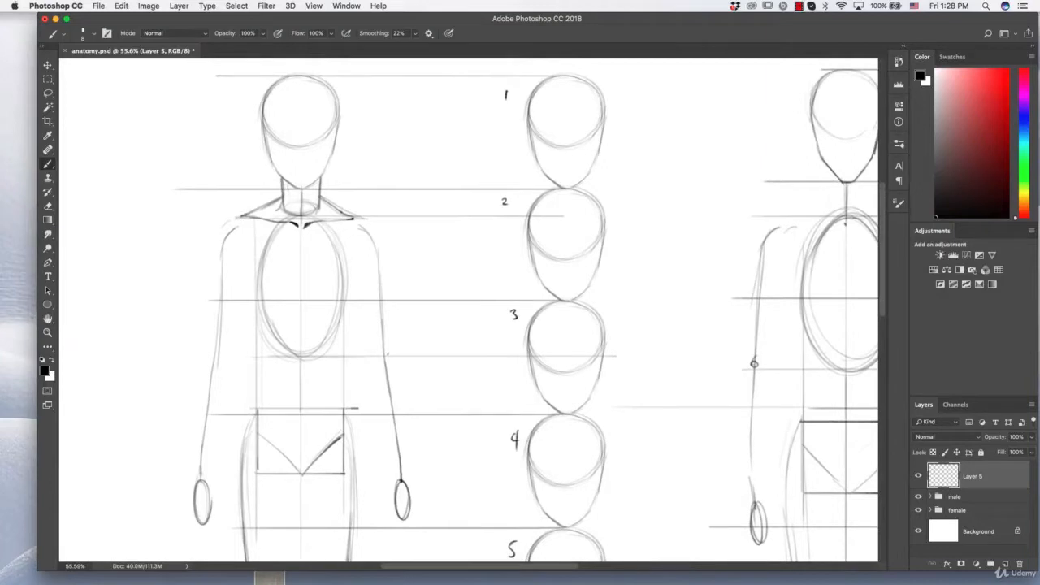
{"action": "left_click_drag", "start_coordinate": [351, 216], "coordinate": [362, 220]}
{"action": "mouse_move", "coordinate": [281, 193]}
{"action": "left_mouse_down"}
{"action": "mouse_move", "coordinate": [282, 204]}
{"action": "mouse_move", "coordinate": [328, 208]}
{"action": "mouse_move", "coordinate": [283, 213]}
{"action": "left_mouse_up"}
{"action": "left_click", "coordinate": [49, 207]}
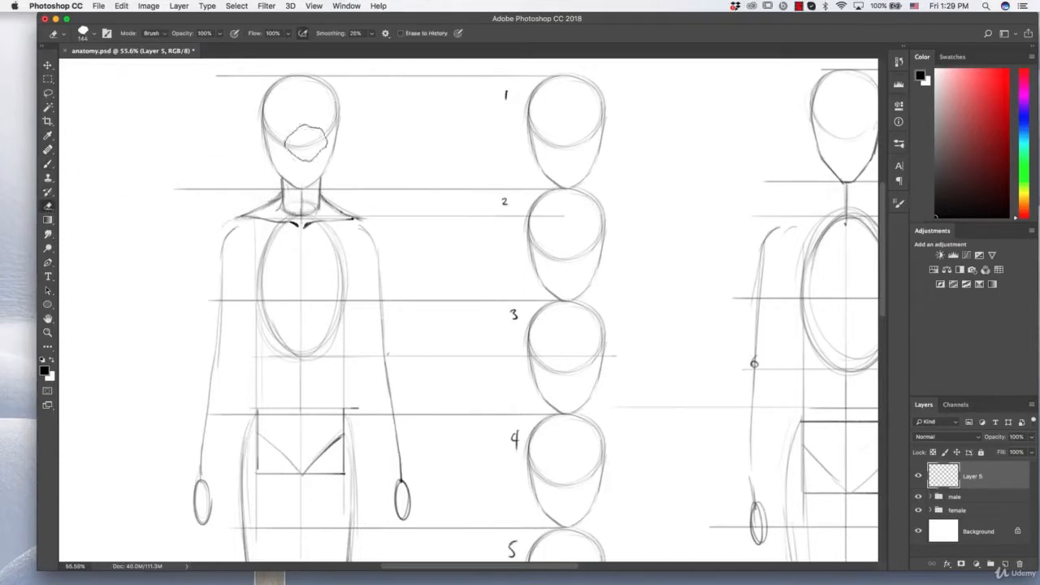
{"action": "left_click", "coordinate": [48, 164]}
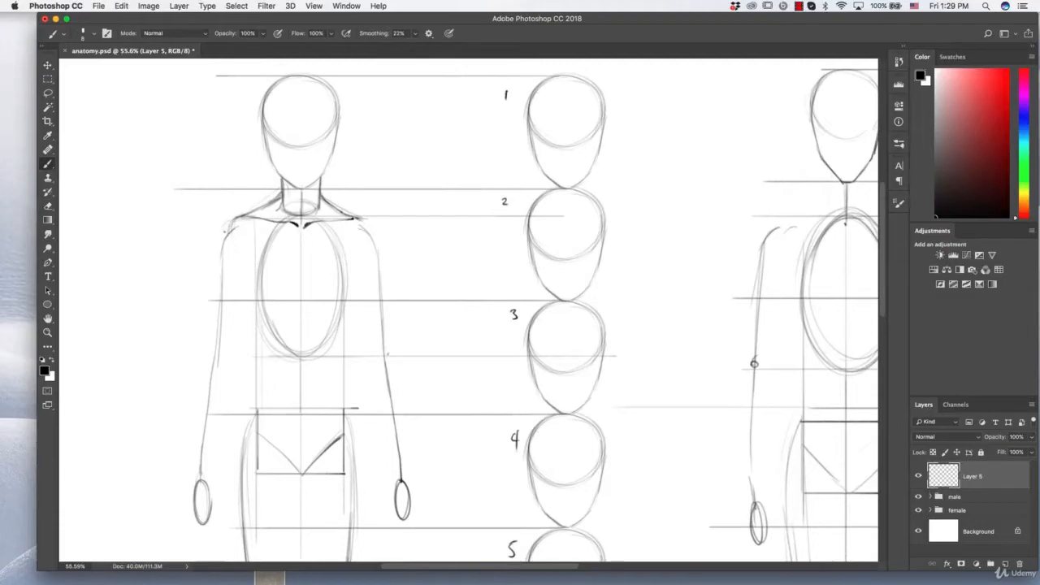
- Sketch the outer chest contours from each armpit down and inward to the horizontal guide at the bottom of head 2
{"action": "left_click_drag", "start_coordinate": [233, 243], "coordinate": [248, 269]}
{"action": "left_click_drag", "start_coordinate": [225, 235], "coordinate": [233, 246]}
{"action": "left_click_drag", "start_coordinate": [236, 255], "coordinate": [264, 295]}
{"action": "mouse_move", "coordinate": [363, 229]}
{"action": "left_mouse_down"}
{"action": "mouse_move", "coordinate": [336, 301]}
{"action": "mouse_move", "coordinate": [322, 297]}
{"action": "left_mouse_up"}
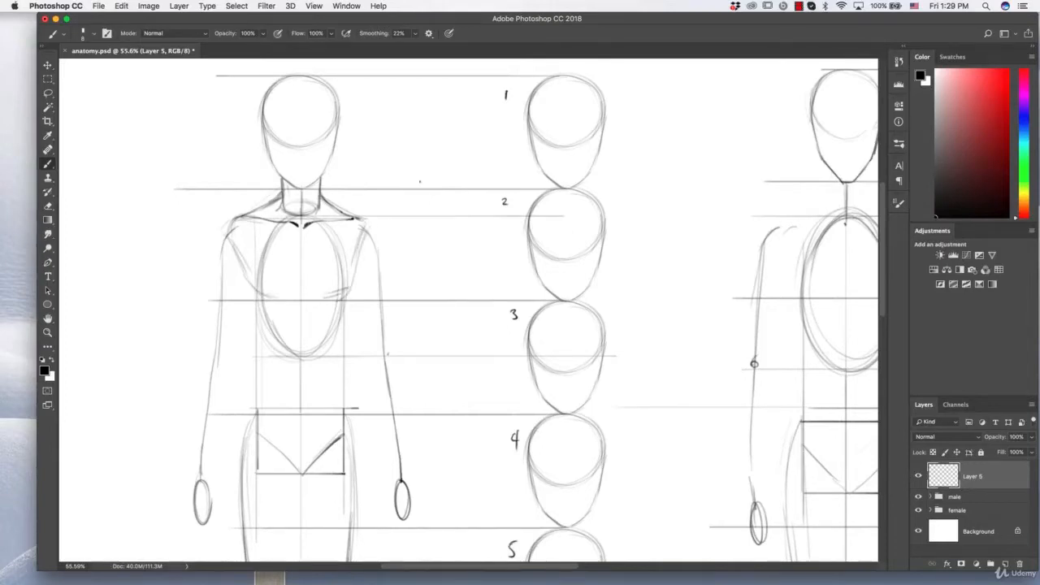
{"action": "mouse_move", "coordinate": [232, 235]}
{"action": "left_mouse_down"}
{"action": "mouse_move", "coordinate": [265, 294]}
{"action": "mouse_move", "coordinate": [349, 288]}
{"action": "left_mouse_up"}
{"action": "left_click_drag", "start_coordinate": [366, 235], "coordinate": [336, 300]}
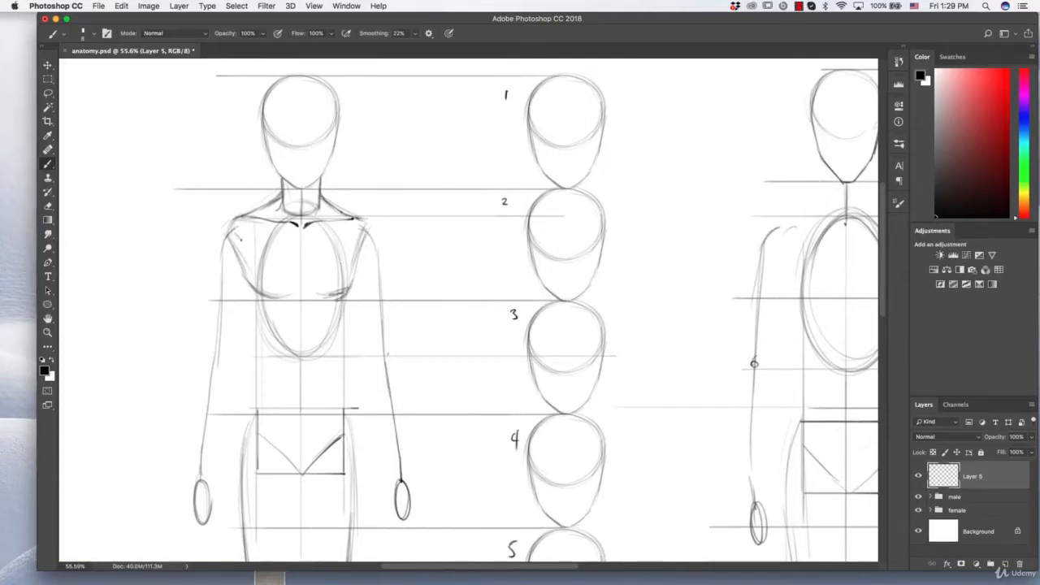
- Sketch a circle for each breast resting on the horizontal chest guide
{"action": "mouse_move", "coordinate": [243, 236]}
{"action": "left_mouse_down"}
{"action": "mouse_move", "coordinate": [278, 256]}
{"action": "mouse_move", "coordinate": [247, 274]}
{"action": "mouse_move", "coordinate": [258, 298]}
{"action": "mouse_move", "coordinate": [276, 274]}
{"action": "mouse_move", "coordinate": [354, 291]}
{"action": "mouse_move", "coordinate": [320, 283]}
{"action": "mouse_move", "coordinate": [341, 299]}
{"action": "mouse_move", "coordinate": [319, 232]}
{"action": "left_mouse_up"}
{"action": "key", "text": "alt+super+z"}
{"action": "key", "text": "alt+super+z"}
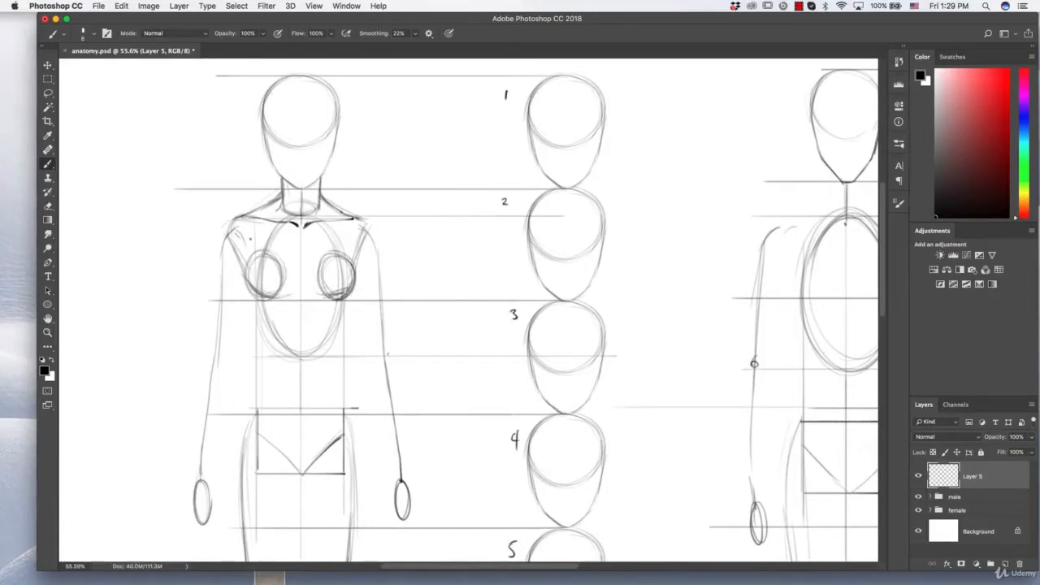
- Erase the straight armpit lines and redraw them as darker curves flowing around the outside of both breast circles
{"action": "key", "text": "e"}
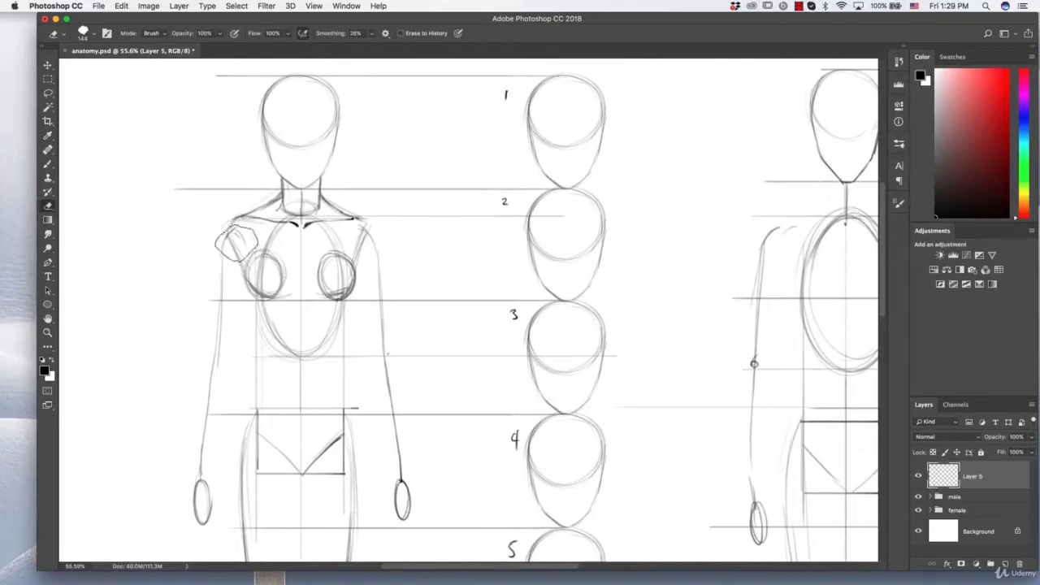
{"action": "mouse_move", "coordinate": [239, 247]}
{"action": "left_mouse_down"}
{"action": "mouse_move", "coordinate": [221, 248]}
{"action": "mouse_move", "coordinate": [240, 249]}
{"action": "left_mouse_up"}
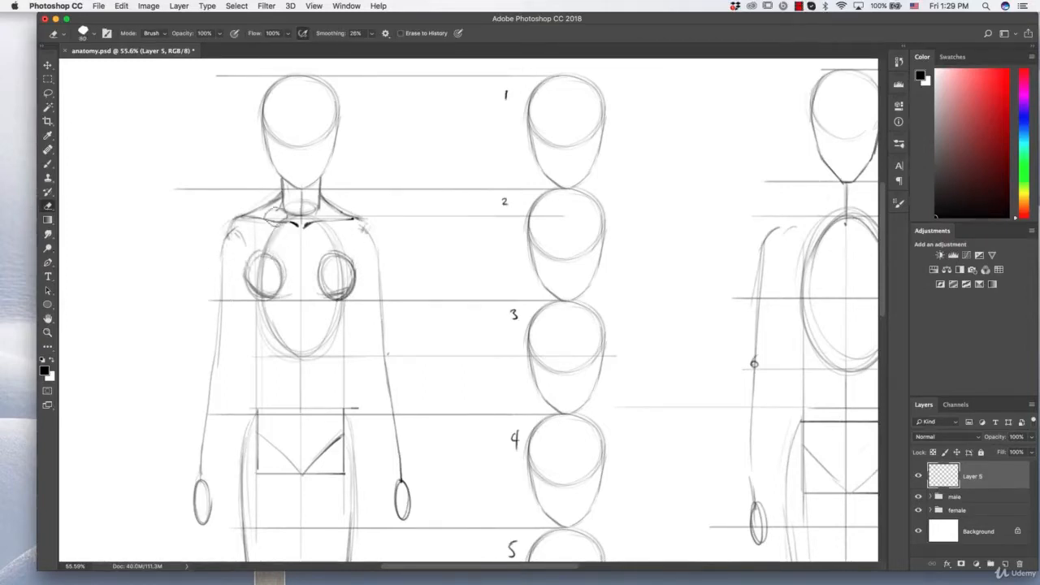
{"action": "key", "text": "b"}
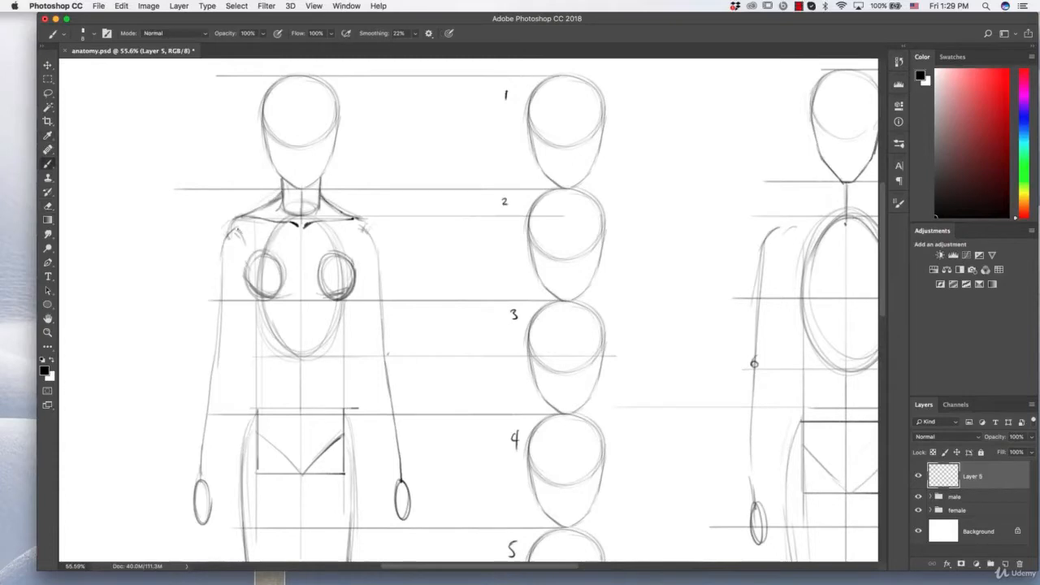
{"action": "mouse_move", "coordinate": [236, 229]}
{"action": "left_mouse_down"}
{"action": "mouse_move", "coordinate": [254, 299]}
{"action": "mouse_move", "coordinate": [283, 294]}
{"action": "left_mouse_up"}
{"action": "mouse_move", "coordinate": [362, 229]}
{"action": "left_mouse_down"}
{"action": "mouse_move", "coordinate": [355, 284]}
{"action": "mouse_move", "coordinate": [338, 299]}
{"action": "mouse_move", "coordinate": [324, 294]}
{"action": "left_mouse_up"}
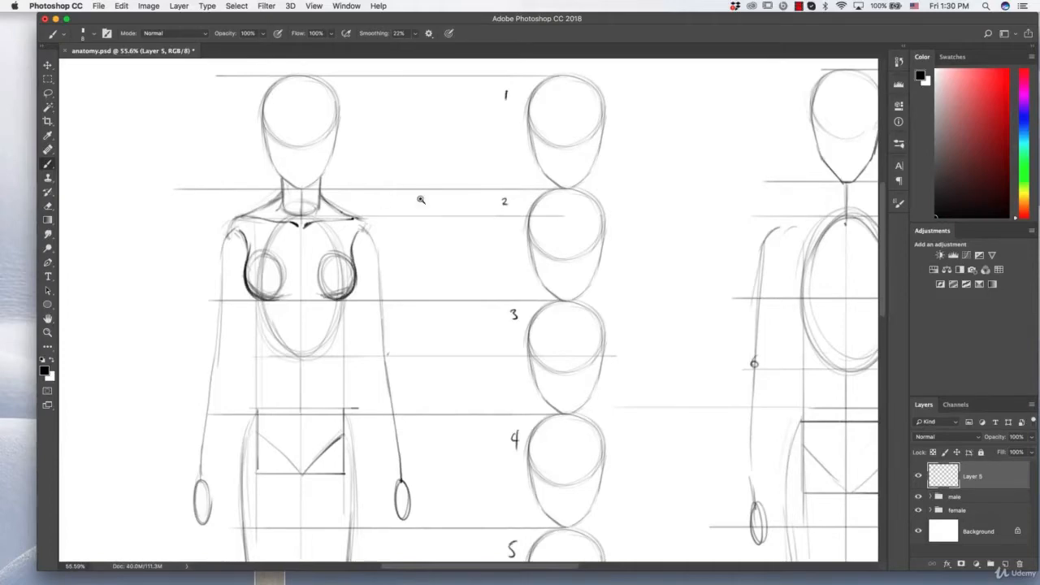
- Sketch an enlarged pair of curved breast contours in the empty space beside the female figure
{"action": "scroll", "coordinate": [421, 200], "scroll_direction": "down", "scroll_amount": 3}
{"action": "scroll", "coordinate": [298, 109], "scroll_direction": "up", "scroll_amount": 3}
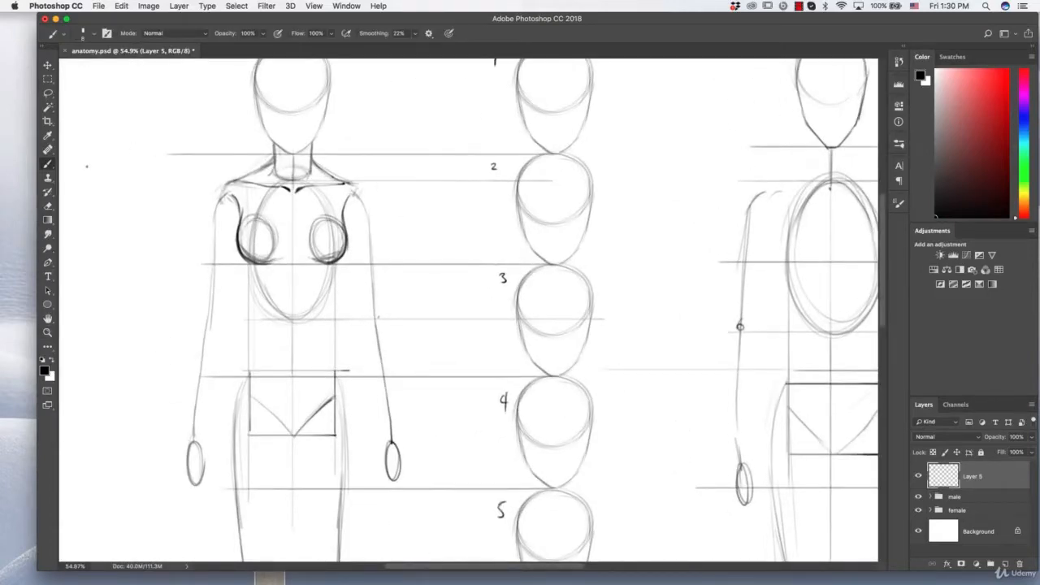
{"action": "mouse_move", "coordinate": [90, 166]}
{"action": "left_mouse_down"}
{"action": "mouse_move", "coordinate": [97, 205]}
{"action": "mouse_move", "coordinate": [128, 248]}
{"action": "mouse_move", "coordinate": [152, 231]}
{"action": "mouse_move", "coordinate": [205, 241]}
{"action": "mouse_move", "coordinate": [215, 167]}
{"action": "left_mouse_up"}
- Sketch a construction example below the enlarged contours: light straight guides, a circle, and a dark curve wrapping around its outer edge
{"action": "left_click_drag", "start_coordinate": [87, 294], "coordinate": [101, 338]}
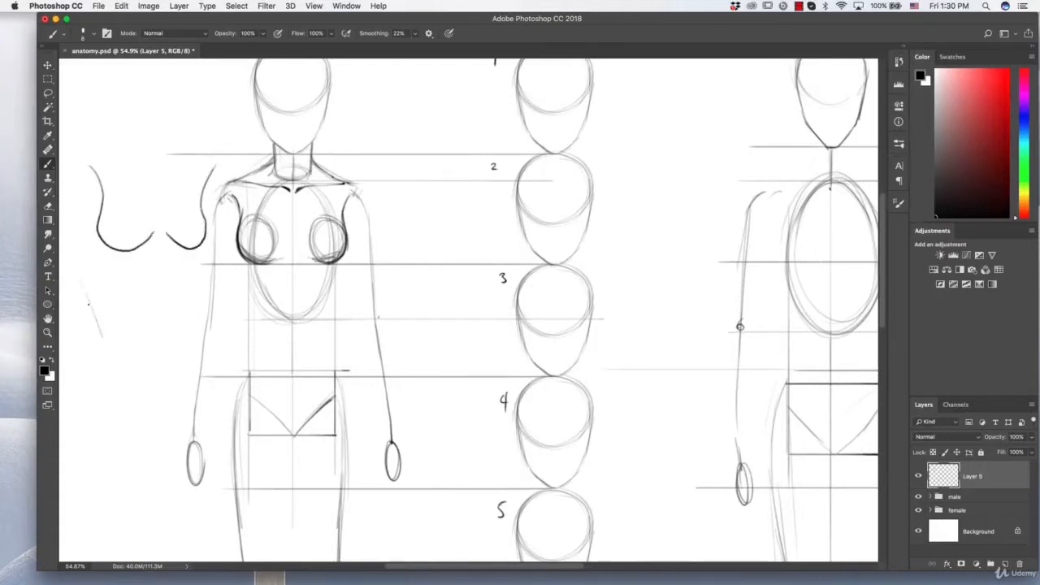
{"action": "left_click_drag", "start_coordinate": [88, 276], "coordinate": [135, 275]}
{"action": "left_click_drag", "start_coordinate": [106, 351], "coordinate": [124, 352]}
{"action": "mouse_move", "coordinate": [150, 276]}
{"action": "left_mouse_down"}
{"action": "mouse_move", "coordinate": [149, 340]}
{"action": "mouse_move", "coordinate": [129, 359]}
{"action": "mouse_move", "coordinate": [121, 301]}
{"action": "mouse_move", "coordinate": [147, 355]}
{"action": "mouse_move", "coordinate": [98, 321]}
{"action": "mouse_move", "coordinate": [153, 339]}
{"action": "left_mouse_up"}
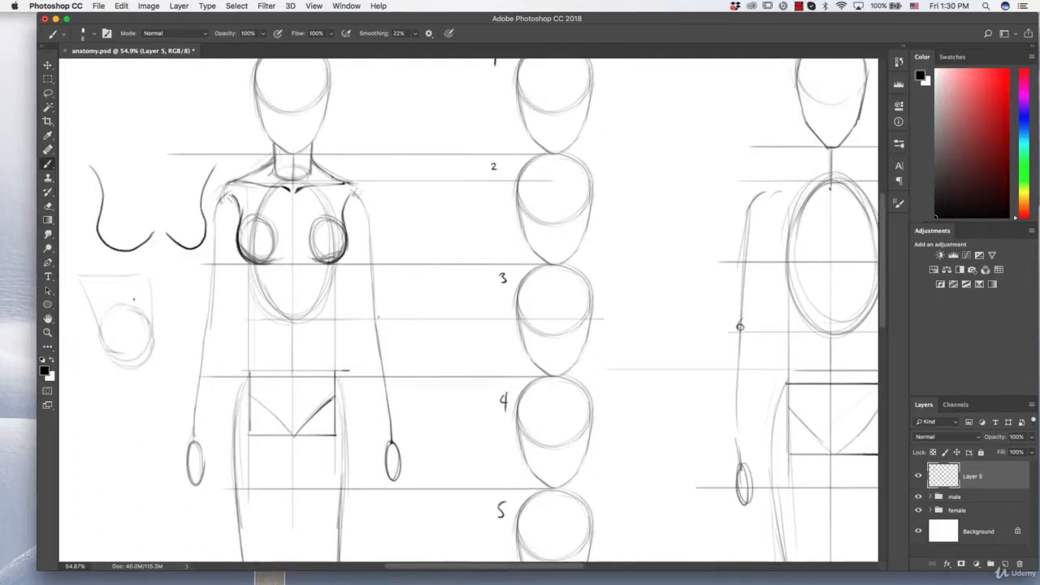
{"action": "mouse_move", "coordinate": [134, 300]}
{"action": "left_mouse_down"}
{"action": "mouse_move", "coordinate": [96, 311]}
{"action": "mouse_move", "coordinate": [118, 366]}
{"action": "left_mouse_up"}
{"action": "mouse_move", "coordinate": [84, 286]}
{"action": "left_mouse_down"}
{"action": "mouse_move", "coordinate": [103, 363]}
{"action": "mouse_move", "coordinate": [139, 378]}
{"action": "left_mouse_up"}
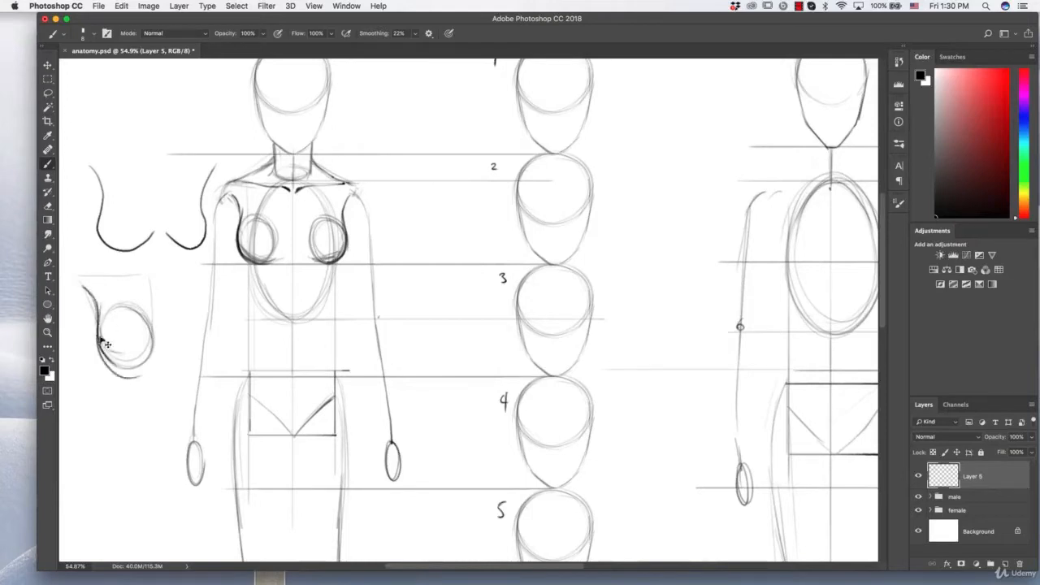
{"action": "left_click_drag", "start_coordinate": [98, 333], "coordinate": [140, 367]}
{"action": "left_click_drag", "start_coordinate": [95, 303], "coordinate": [103, 354]}
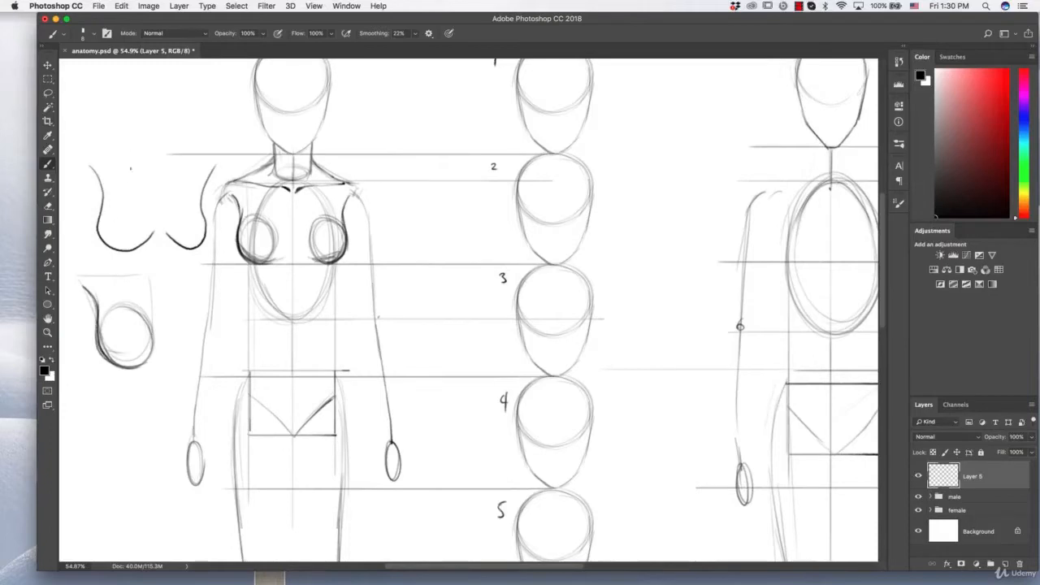
- Lasso and delete the demonstration sketches beside the figure, including the leftover stroke near the arm, and clear the selection
{"action": "left_click", "coordinate": [48, 94]}
{"action": "mouse_move", "coordinate": [101, 138]}
{"action": "left_mouse_down"}
{"action": "mouse_move", "coordinate": [89, 379]}
{"action": "mouse_move", "coordinate": [204, 267]}
{"action": "mouse_move", "coordinate": [223, 175]}
{"action": "mouse_move", "coordinate": [101, 136]}
{"action": "left_mouse_up"}
{"action": "key", "text": "BackSpace"}
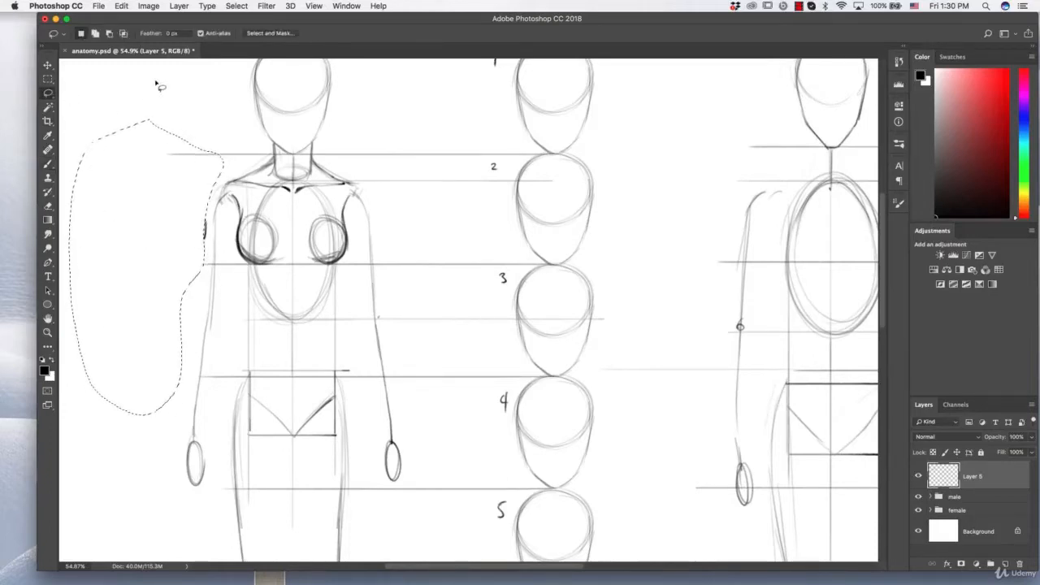
{"action": "key", "text": "super+d"}
{"action": "left_click_drag", "start_coordinate": [204, 203], "coordinate": [210, 206]}
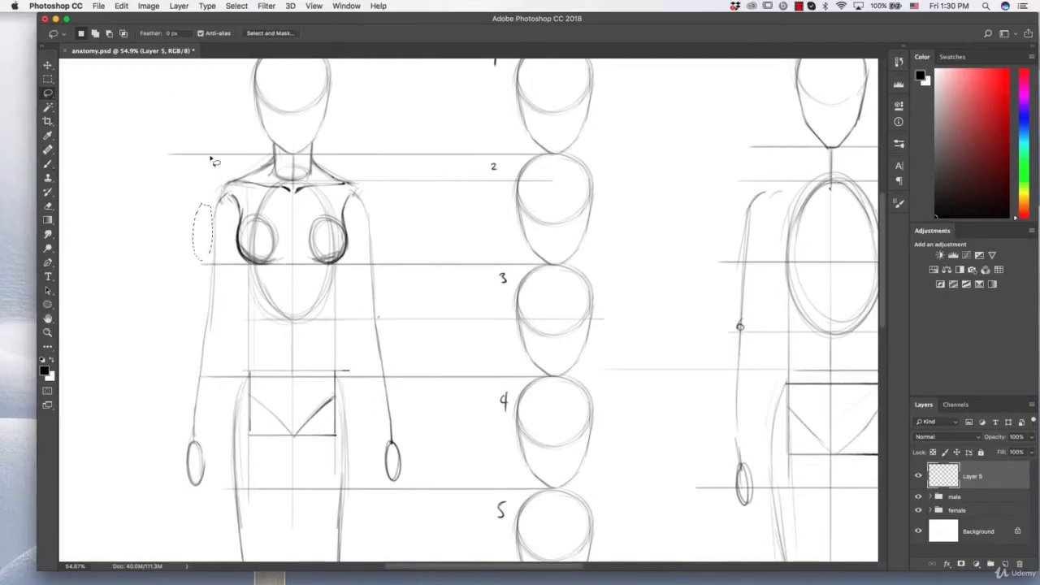
{"action": "key", "text": "BackSpace"}
{"action": "key", "text": "super+d"}
- Draw both sides of the rib cage from under the breasts, tapering down to the waist
{"action": "key", "text": "b"}
{"action": "mouse_move", "coordinate": [244, 260]}
{"action": "left_mouse_down"}
{"action": "mouse_move", "coordinate": [253, 301]}
{"action": "mouse_move", "coordinate": [248, 279]}
{"action": "left_mouse_up"}
{"action": "left_click_drag", "start_coordinate": [242, 260], "coordinate": [252, 294]}
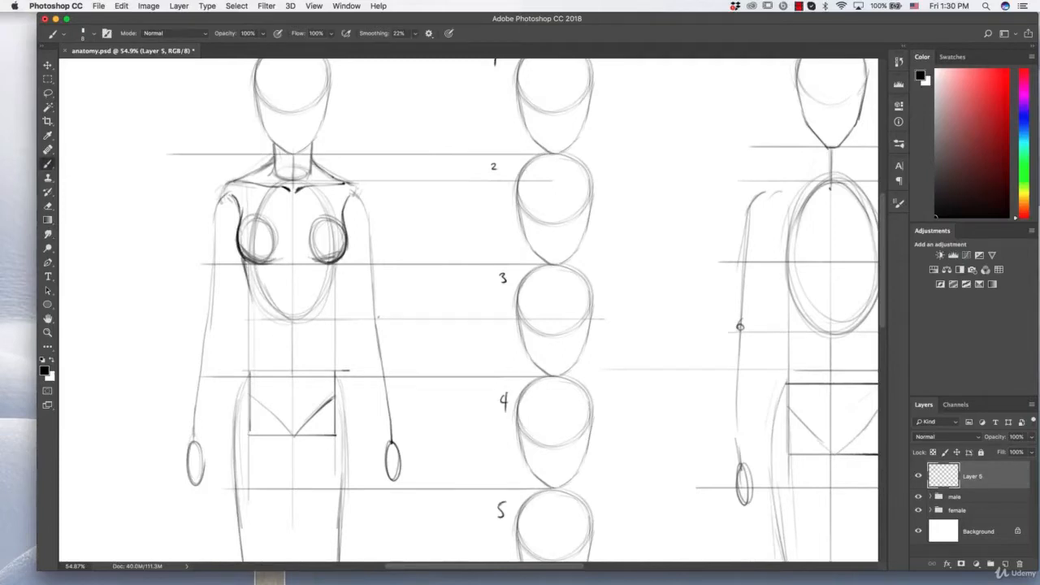
{"action": "left_click_drag", "start_coordinate": [342, 257], "coordinate": [332, 298]}
{"action": "mouse_move", "coordinate": [342, 256]}
{"action": "left_mouse_down"}
{"action": "mouse_move", "coordinate": [330, 304]}
{"action": "mouse_move", "coordinate": [333, 292]}
{"action": "left_mouse_up"}
{"action": "left_click_drag", "start_coordinate": [245, 267], "coordinate": [252, 325]}
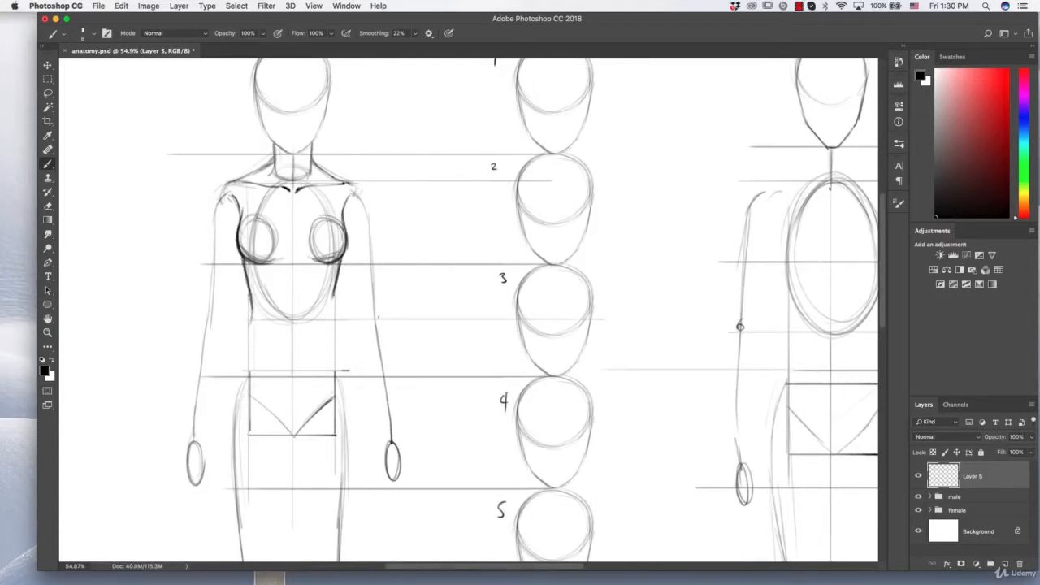
{"action": "left_click_drag", "start_coordinate": [336, 284], "coordinate": [334, 344]}
- Draw the hip contours curving outward from the waist past the pelvis box to the upper thighs
{"action": "left_click_drag", "start_coordinate": [252, 312], "coordinate": [225, 426]}
{"action": "mouse_move", "coordinate": [253, 305]}
{"action": "left_mouse_down"}
{"action": "mouse_move", "coordinate": [228, 390]}
{"action": "mouse_move", "coordinate": [227, 448]}
{"action": "left_mouse_up"}
{"action": "left_click_drag", "start_coordinate": [232, 390], "coordinate": [229, 435]}
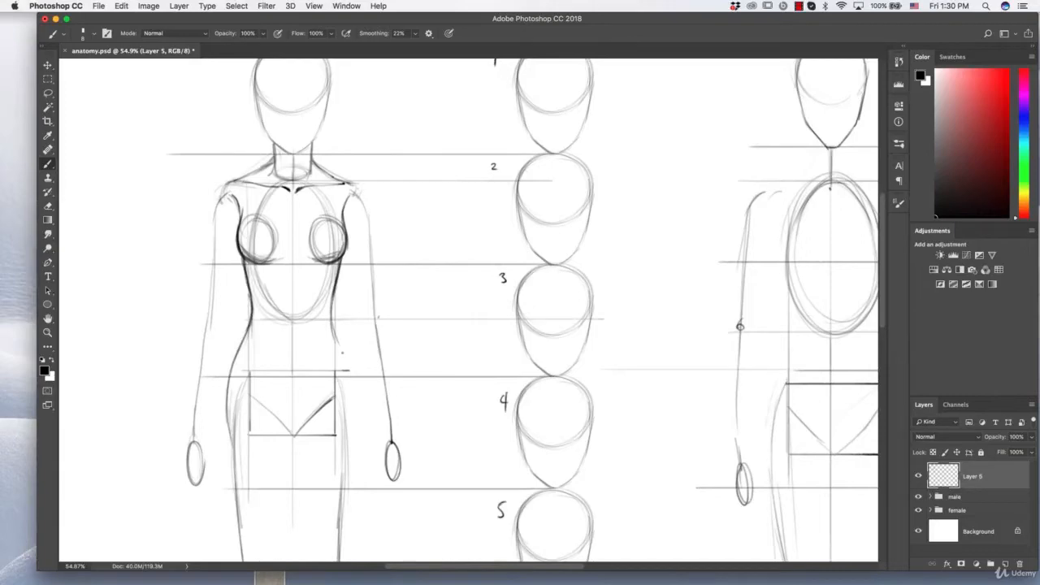
- Darken the outer hip curve from waist to upper thigh and touch up the lower point of the pelvis
{"action": "key", "text": "z"}
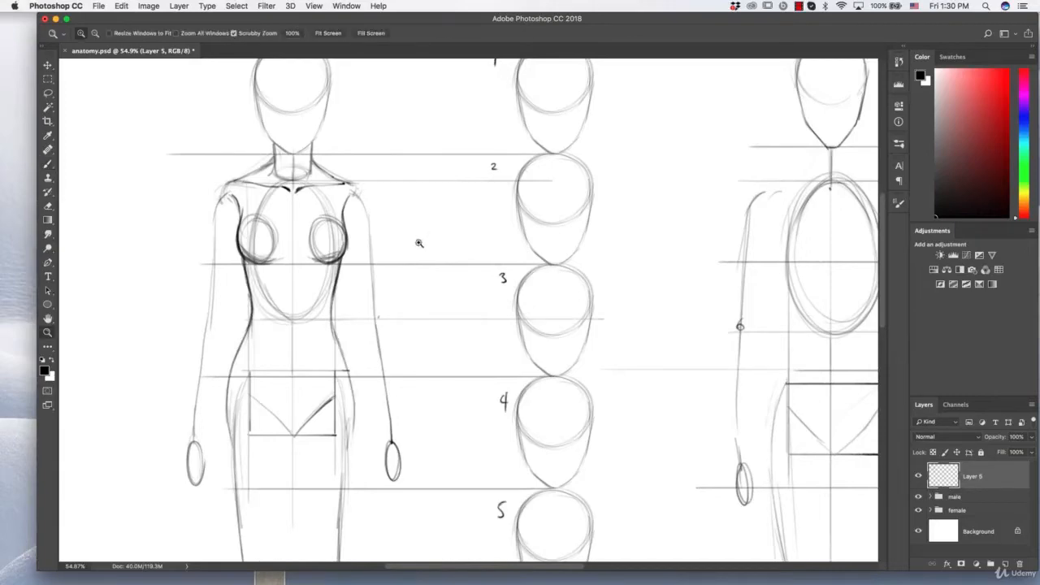
{"action": "left_click_drag", "start_coordinate": [420, 243], "coordinate": [324, 241]}
{"action": "key", "text": "z"}
{"action": "left_click_drag", "start_coordinate": [448, 195], "coordinate": [553, 201]}
{"action": "key", "text": "z"}
{"action": "left_click_drag", "start_coordinate": [206, 267], "coordinate": [243, 249]}
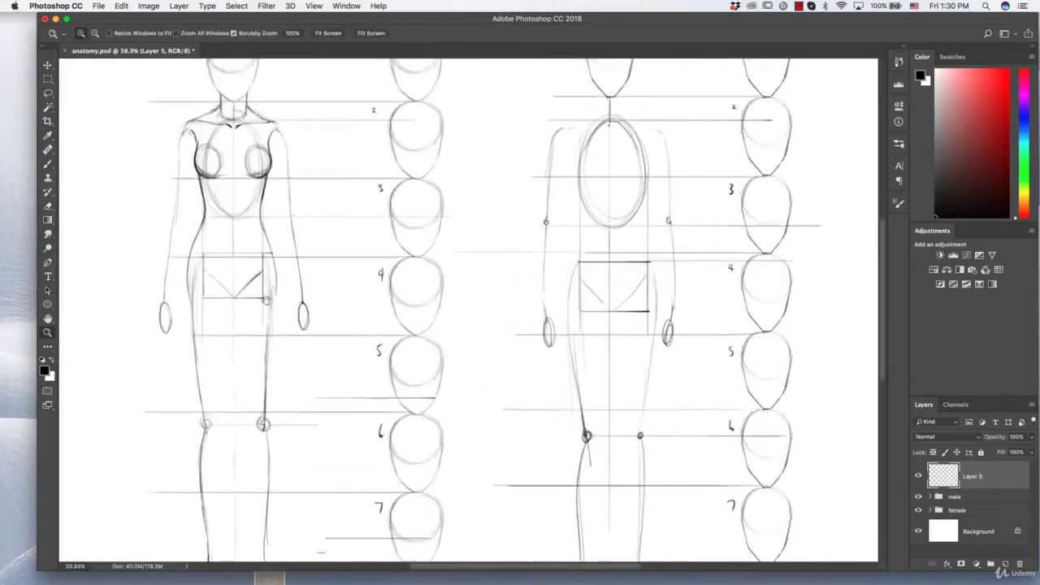
{"action": "left_click_drag", "start_coordinate": [267, 301], "coordinate": [276, 257]}
{"action": "left_click_drag", "start_coordinate": [229, 215], "coordinate": [264, 127]}
{"action": "key", "text": "b"}
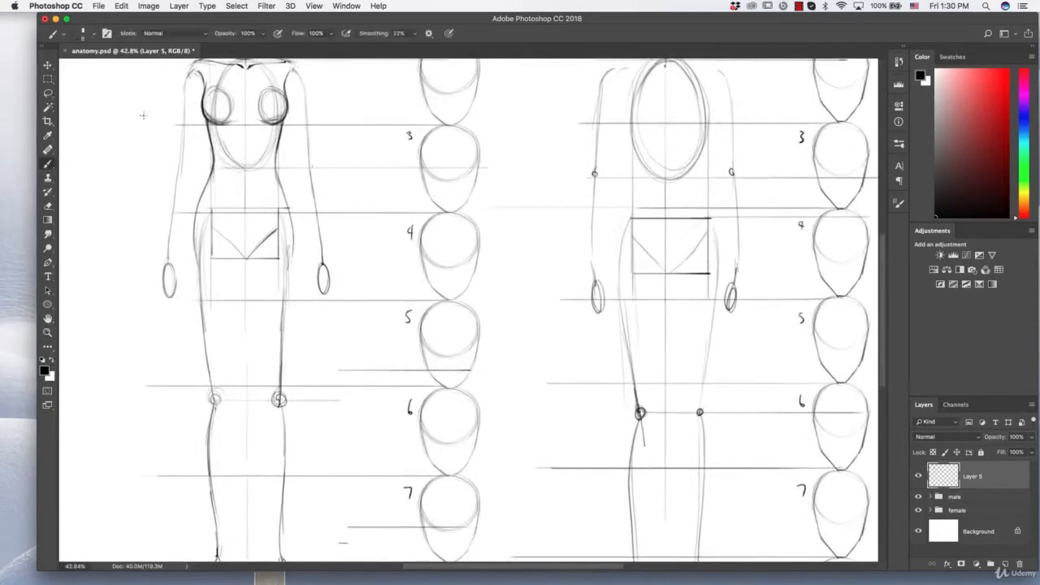
{"action": "left_click_drag", "start_coordinate": [212, 172], "coordinate": [194, 236]}
{"action": "left_click_drag", "start_coordinate": [199, 196], "coordinate": [193, 268]}
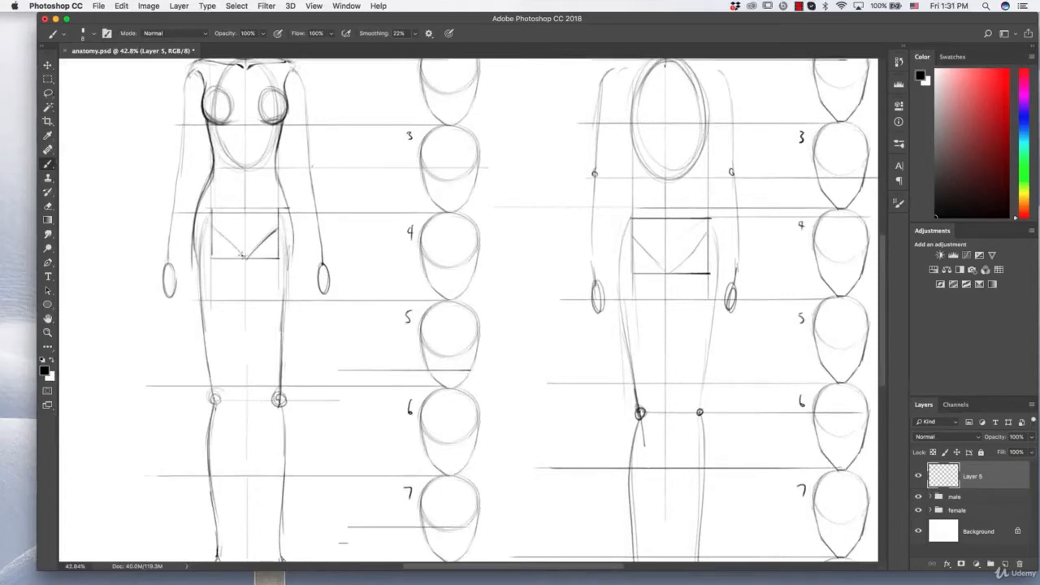
{"action": "left_click_drag", "start_coordinate": [243, 253], "coordinate": [251, 255]}
- On Layer 2 in the female group, lasso the leg at the left and move it inward toward the centre line
{"action": "mouse_move", "coordinate": [312, 317]}
{"action": "left_mouse_down"}
{"action": "mouse_move", "coordinate": [355, 230]}
{"action": "mouse_move", "coordinate": [355, 241]}
{"action": "left_mouse_up"}
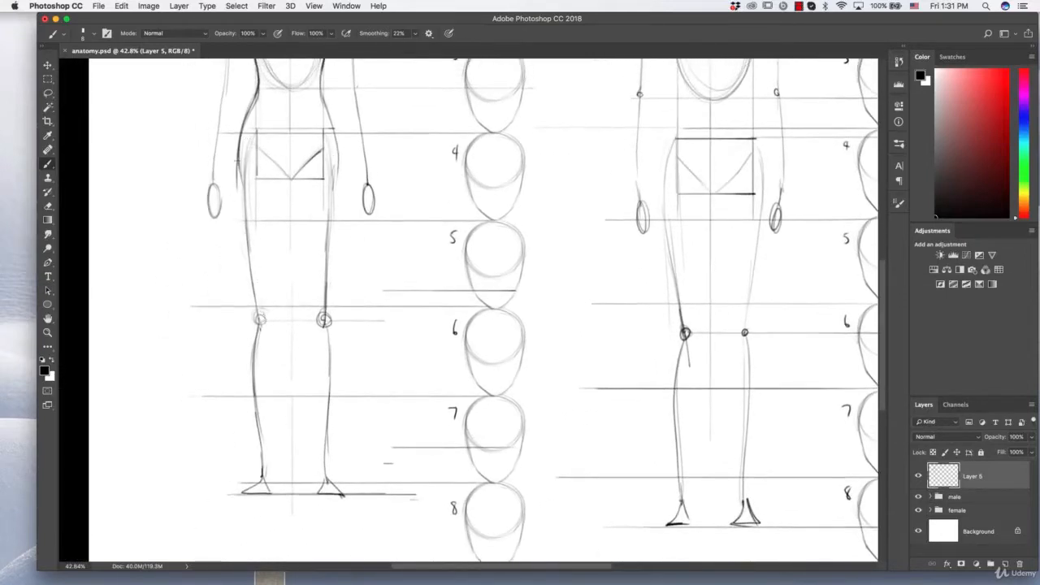
{"action": "left_click", "coordinate": [930, 510]}
{"action": "left_click", "coordinate": [979, 530]}
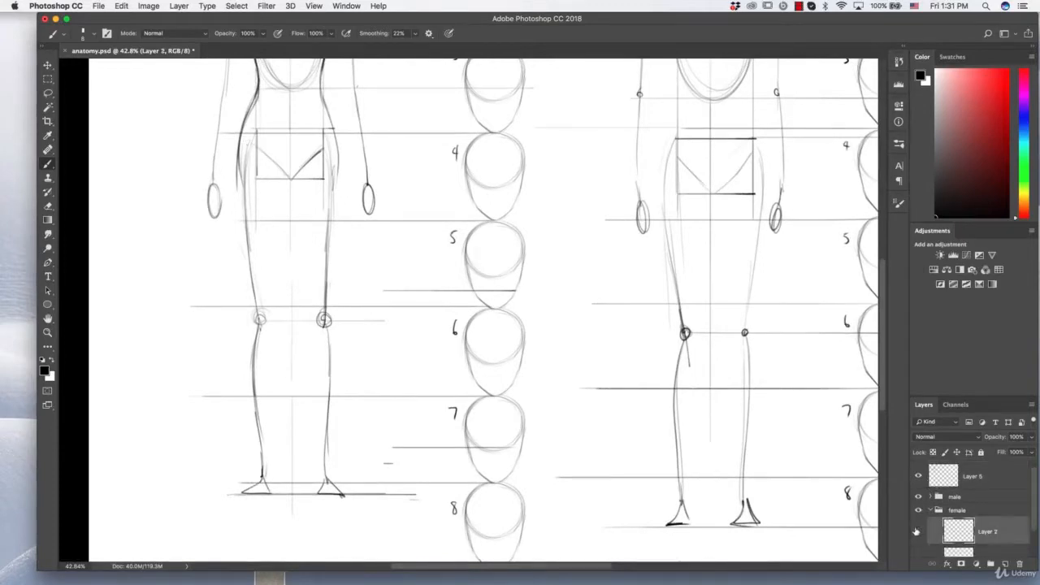
{"action": "left_click", "coordinate": [47, 92]}
{"action": "mouse_move", "coordinate": [248, 140]}
{"action": "left_mouse_down"}
{"action": "mouse_move", "coordinate": [230, 477]}
{"action": "mouse_move", "coordinate": [266, 500]}
{"action": "mouse_move", "coordinate": [277, 385]}
{"action": "mouse_move", "coordinate": [248, 140]}
{"action": "left_mouse_up"}
{"action": "key", "text": "super+t"}
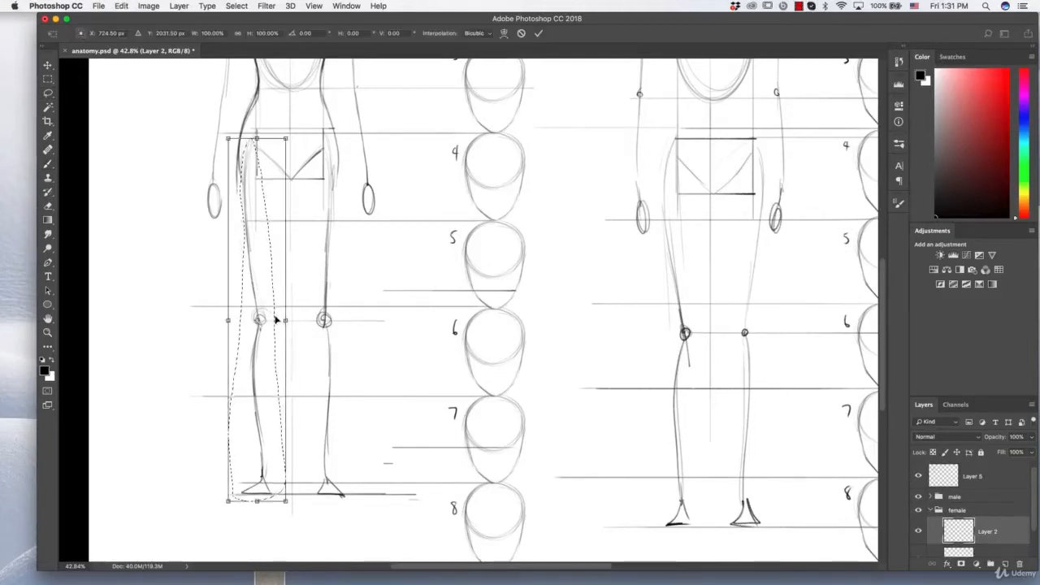
{"action": "left_click_drag", "start_coordinate": [274, 317], "coordinate": [284, 314]}
{"action": "key", "text": "Return"}
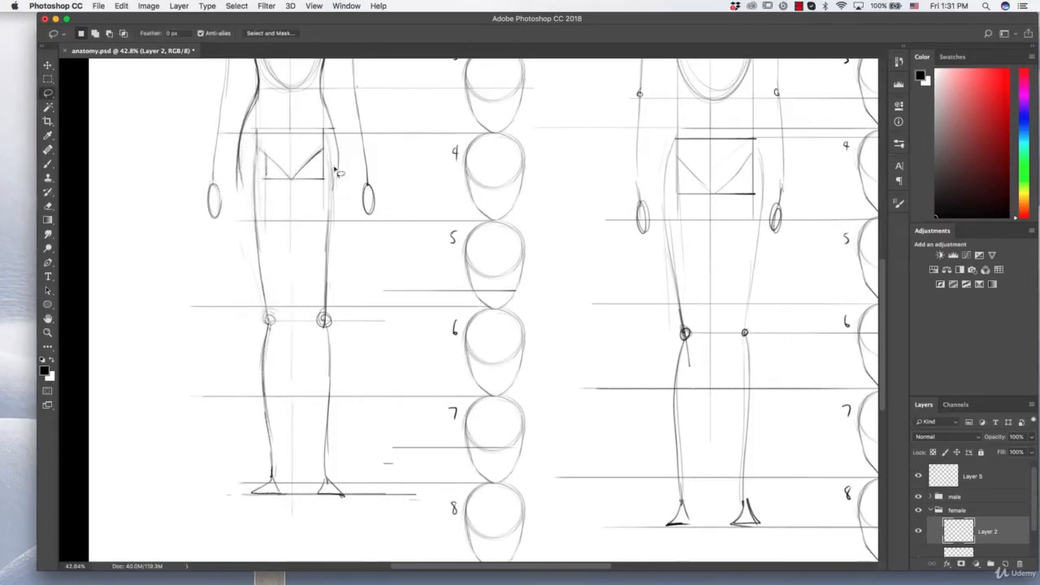
- Lasso the female figure's other leg and move it slightly inward toward the centre line
{"action": "mouse_move", "coordinate": [328, 144]}
{"action": "left_mouse_down"}
{"action": "mouse_move", "coordinate": [298, 399]}
{"action": "mouse_move", "coordinate": [316, 520]}
{"action": "mouse_move", "coordinate": [362, 491]}
{"action": "mouse_move", "coordinate": [330, 144]}
{"action": "left_mouse_up"}
{"action": "key", "text": "ctrl+t"}
{"action": "left_click_drag", "start_coordinate": [339, 373], "coordinate": [336, 380]}
{"action": "key", "text": "Return"}
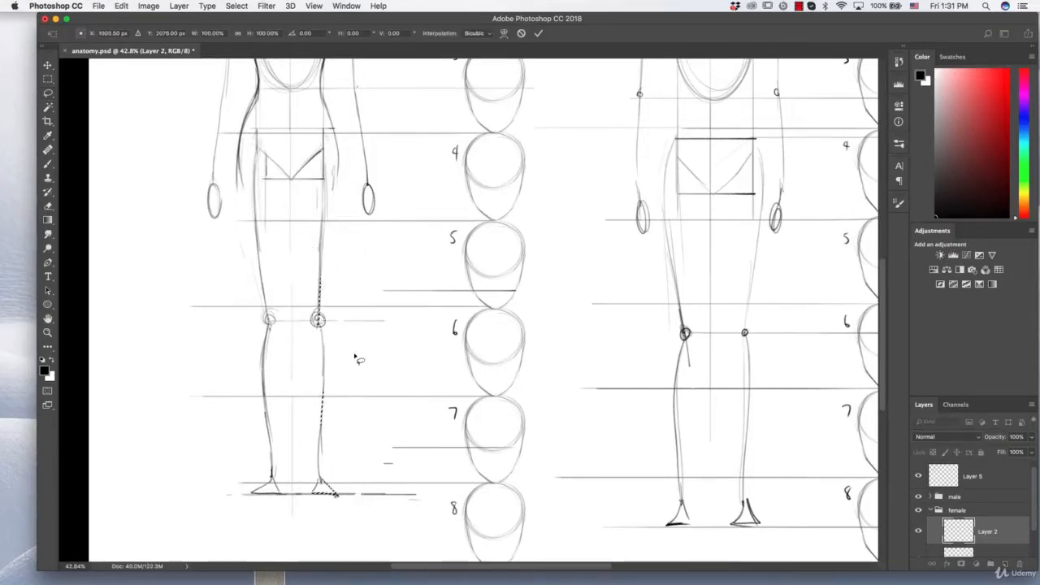
- On Layer 5, draw the thigh at the left from the hip to just above the knee, closing its lower end with an ellipse
{"action": "key", "text": "ctrl+d"}
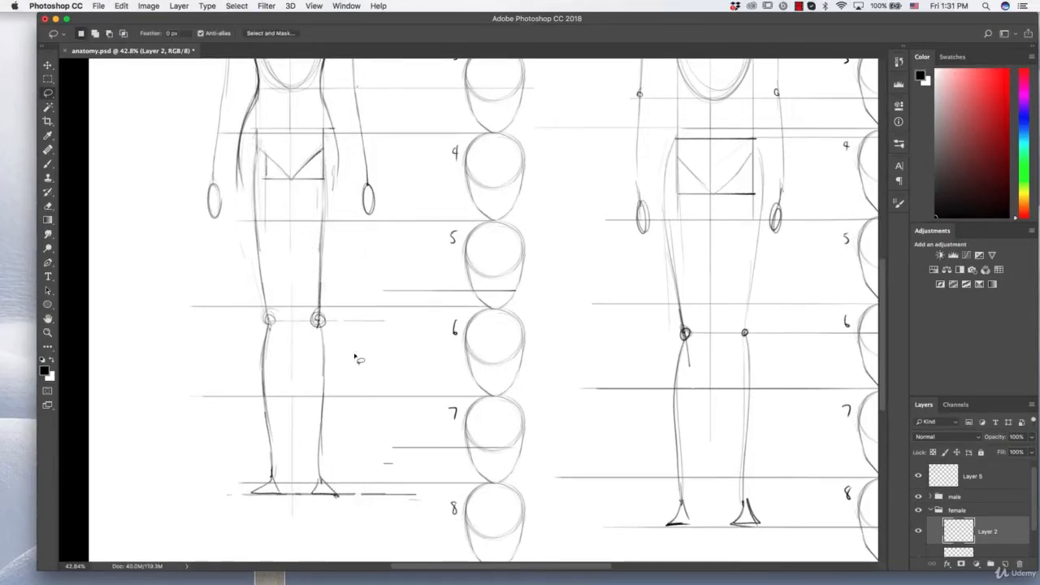
{"action": "left_click", "coordinate": [975, 477]}
{"action": "left_click_drag", "start_coordinate": [416, 221], "coordinate": [384, 221]}
{"action": "mouse_move", "coordinate": [352, 146]}
{"action": "left_mouse_down"}
{"action": "mouse_move", "coordinate": [362, 159]}
{"action": "mouse_move", "coordinate": [355, 212]}
{"action": "left_mouse_up"}
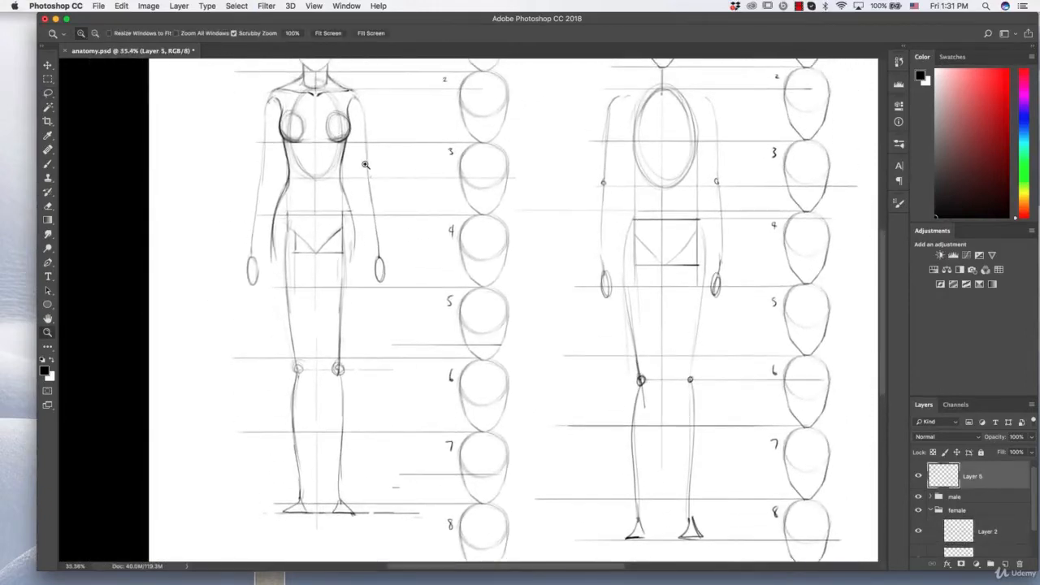
{"action": "left_click", "coordinate": [47, 163]}
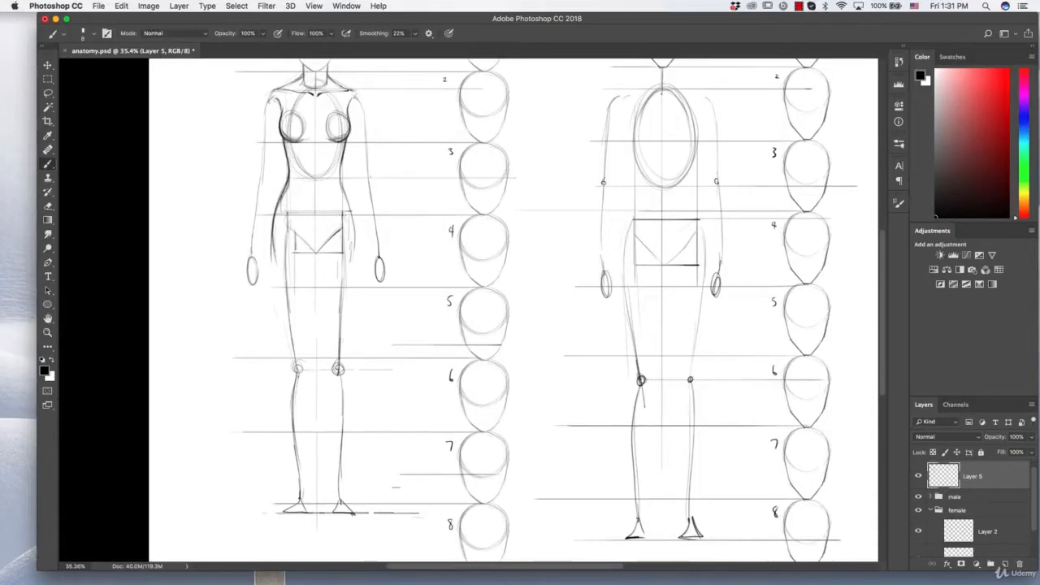
{"action": "left_click_drag", "start_coordinate": [342, 210], "coordinate": [353, 244]}
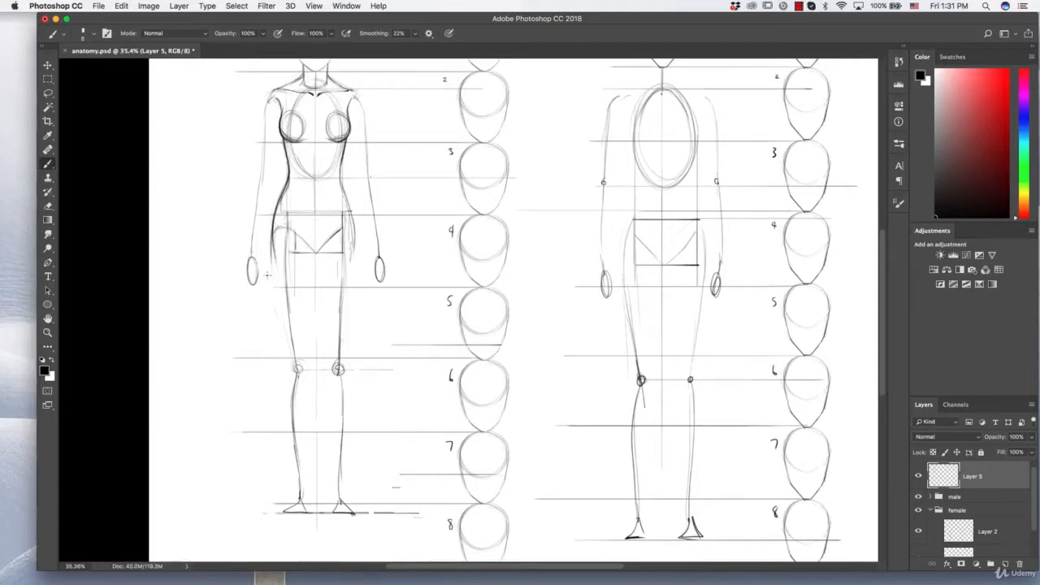
{"action": "mouse_move", "coordinate": [272, 259]}
{"action": "left_mouse_down"}
{"action": "mouse_move", "coordinate": [283, 347]}
{"action": "mouse_move", "coordinate": [298, 355]}
{"action": "left_mouse_up"}
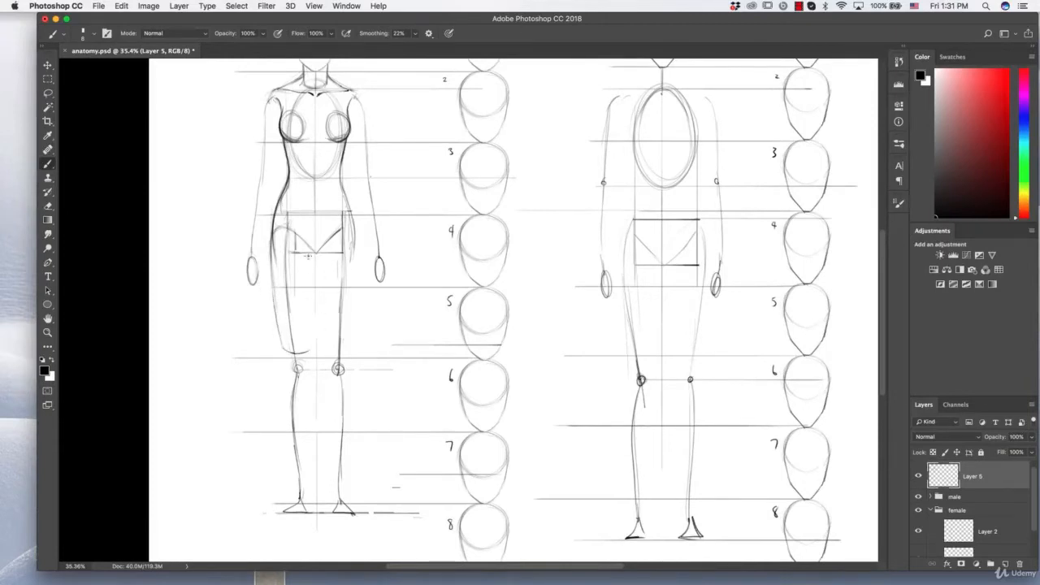
{"action": "left_click_drag", "start_coordinate": [310, 245], "coordinate": [308, 348]}
{"action": "mouse_move", "coordinate": [276, 227]}
{"action": "left_mouse_down"}
{"action": "mouse_move", "coordinate": [279, 337]}
{"action": "mouse_move", "coordinate": [275, 319]}
{"action": "mouse_move", "coordinate": [283, 349]}
{"action": "mouse_move", "coordinate": [309, 344]}
{"action": "mouse_move", "coordinate": [284, 345]}
{"action": "left_mouse_up"}
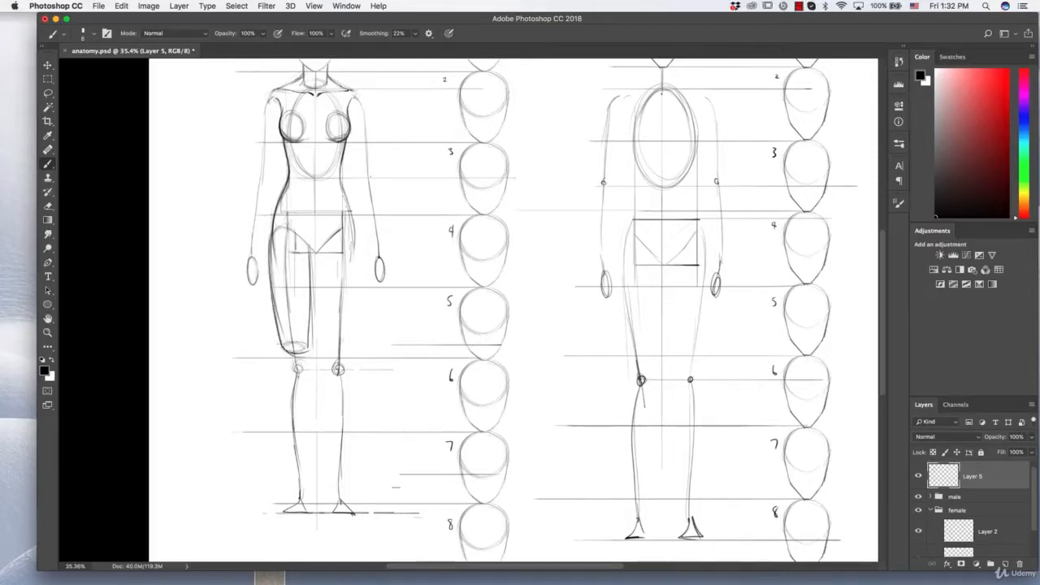
- Draw the female figure's other thigh from the crotch and hip down to just above the knee, with a closed lower end
{"action": "left_click_drag", "start_coordinate": [310, 249], "coordinate": [321, 249]}
{"action": "key", "text": "super+z"}
{"action": "left_click_drag", "start_coordinate": [319, 242], "coordinate": [322, 338]}
{"action": "left_click_drag", "start_coordinate": [318, 299], "coordinate": [323, 347]}
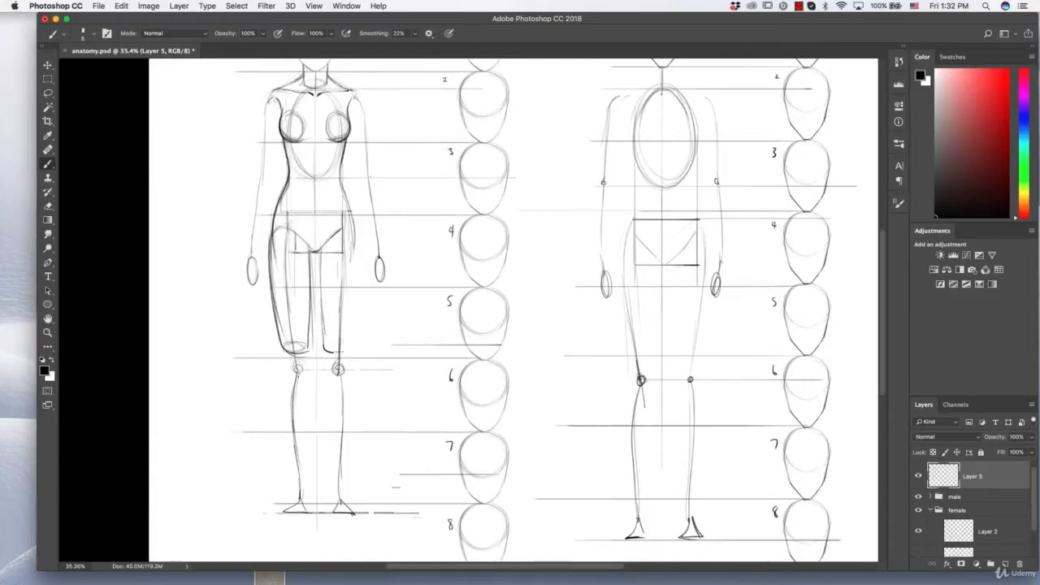
{"action": "mouse_move", "coordinate": [354, 216]}
{"action": "left_mouse_down"}
{"action": "mouse_move", "coordinate": [359, 250]}
{"action": "mouse_move", "coordinate": [347, 351]}
{"action": "left_mouse_up"}
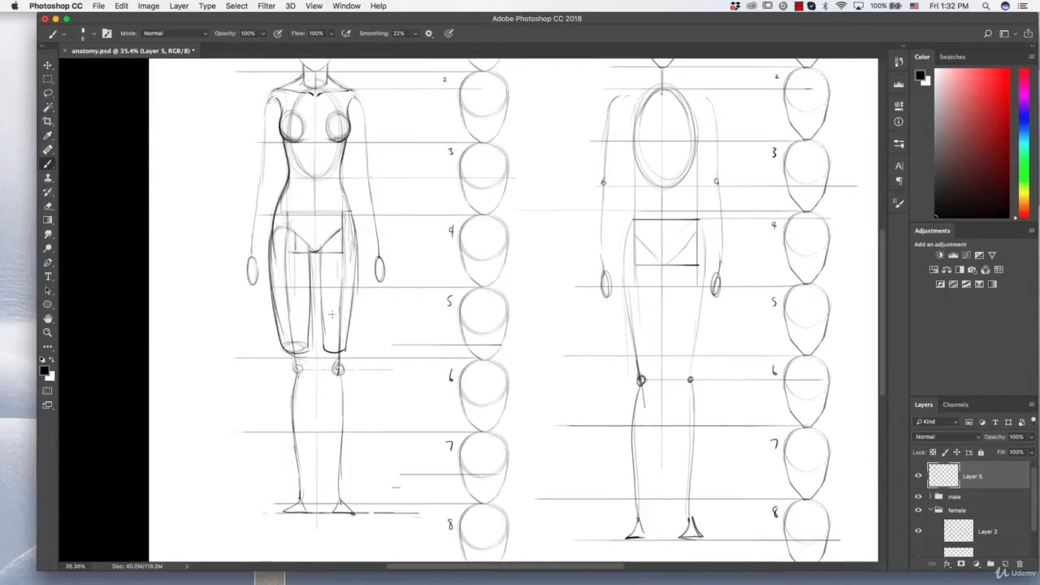
{"action": "left_click_drag", "start_coordinate": [319, 248], "coordinate": [323, 344]}
{"action": "left_click_drag", "start_coordinate": [317, 260], "coordinate": [325, 351]}
- Draw tapered knee blocks beneath both thighs, reaching down around the knee circles
{"action": "left_click_drag", "start_coordinate": [419, 255], "coordinate": [393, 335]}
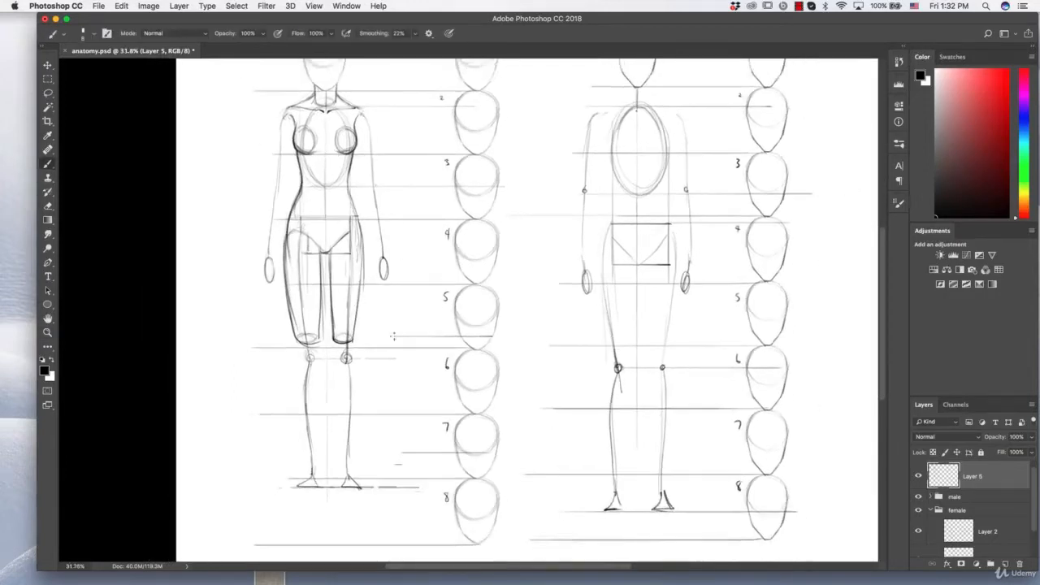
{"action": "left_click_drag", "start_coordinate": [362, 371], "coordinate": [390, 316]}
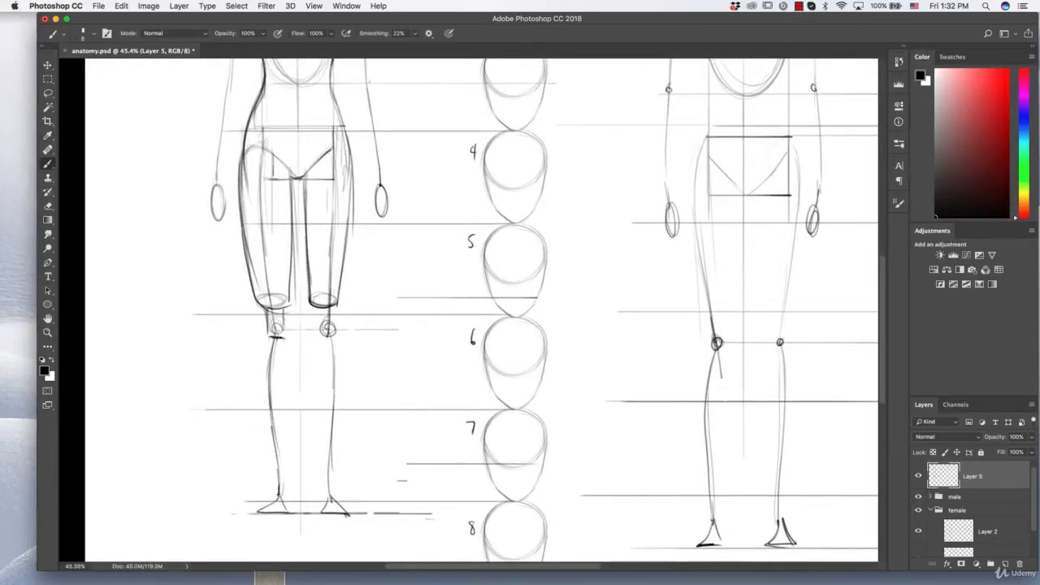
{"action": "left_click_drag", "start_coordinate": [283, 312], "coordinate": [283, 336]}
{"action": "mouse_move", "coordinate": [317, 306]}
{"action": "left_mouse_down"}
{"action": "mouse_move", "coordinate": [319, 334]}
{"action": "mouse_move", "coordinate": [331, 334]}
{"action": "left_mouse_up"}
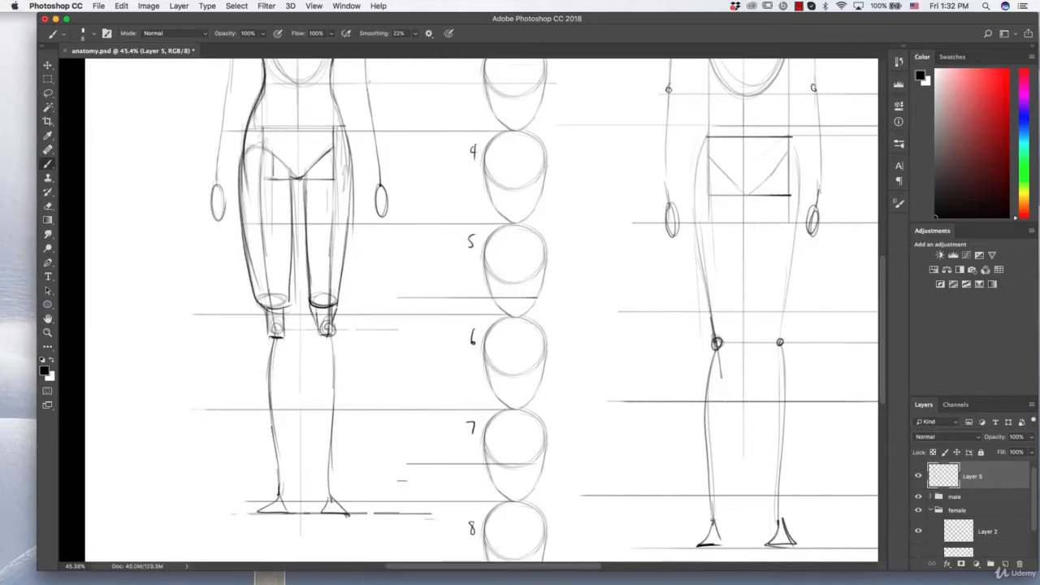
{"action": "mouse_move", "coordinate": [255, 301]}
{"action": "left_mouse_down"}
{"action": "mouse_move", "coordinate": [266, 328]}
{"action": "mouse_move", "coordinate": [287, 324]}
{"action": "left_mouse_up"}
- Draw the lower leg at the left with a bulging outer calf tapering from the knee to a closed ankle end
{"action": "mouse_move", "coordinate": [264, 335]}
{"action": "left_mouse_down"}
{"action": "mouse_move", "coordinate": [284, 332]}
{"action": "mouse_move", "coordinate": [254, 379]}
{"action": "mouse_move", "coordinate": [254, 412]}
{"action": "left_mouse_up"}
{"action": "mouse_move", "coordinate": [254, 371]}
{"action": "left_mouse_down"}
{"action": "mouse_move", "coordinate": [277, 487]}
{"action": "mouse_move", "coordinate": [268, 449]}
{"action": "mouse_move", "coordinate": [281, 486]}
{"action": "left_mouse_up"}
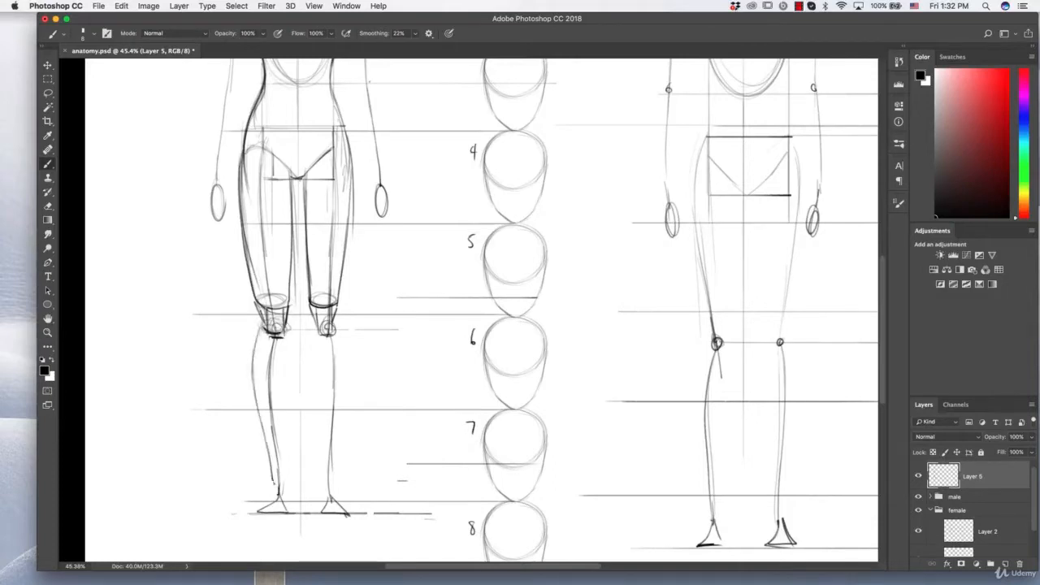
{"action": "left_click_drag", "start_coordinate": [288, 325], "coordinate": [286, 410]}
{"action": "left_click_drag", "start_coordinate": [286, 369], "coordinate": [287, 486]}
{"action": "left_click_drag", "start_coordinate": [259, 327], "coordinate": [257, 421]}
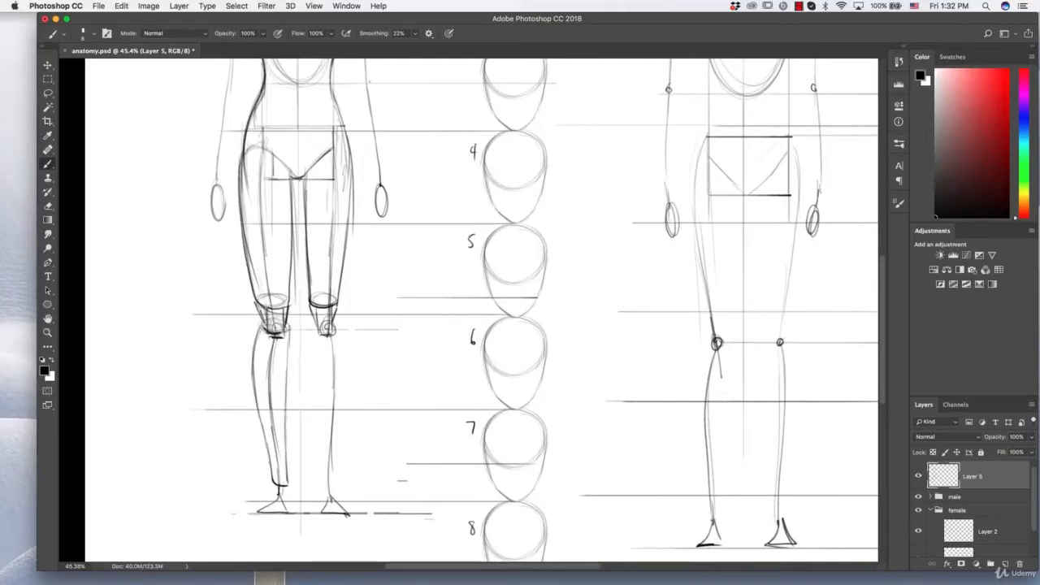
{"action": "left_click_drag", "start_coordinate": [254, 384], "coordinate": [267, 456]}
{"action": "left_click_drag", "start_coordinate": [289, 338], "coordinate": [277, 486]}
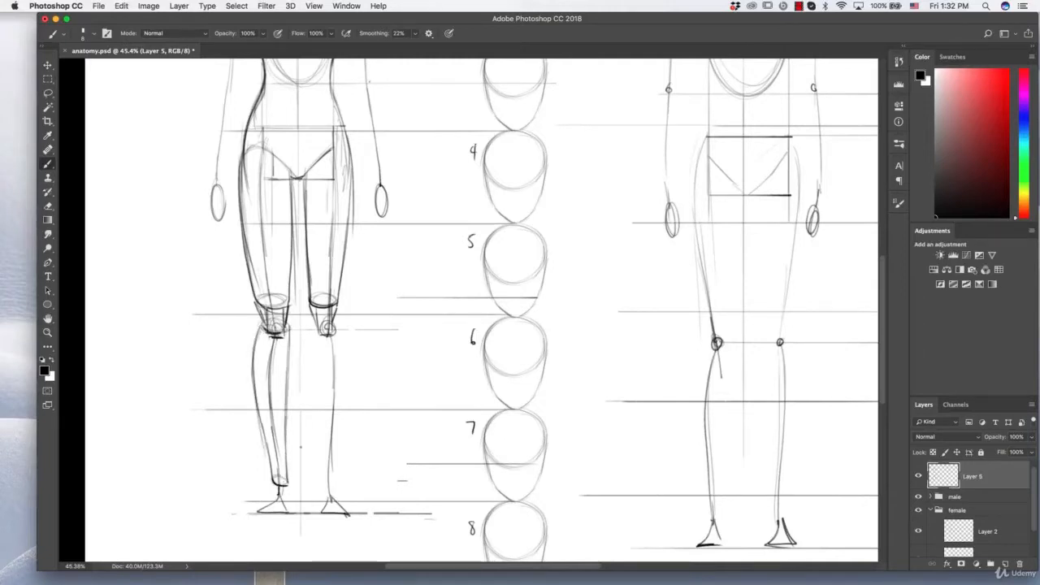
- Draw the other lower leg's inner and outer calf contours from the knee down to an ellipse at the ankle
{"action": "mouse_move", "coordinate": [311, 316]}
{"action": "left_mouse_down"}
{"action": "mouse_move", "coordinate": [325, 408]}
{"action": "mouse_move", "coordinate": [317, 467]}
{"action": "left_mouse_up"}
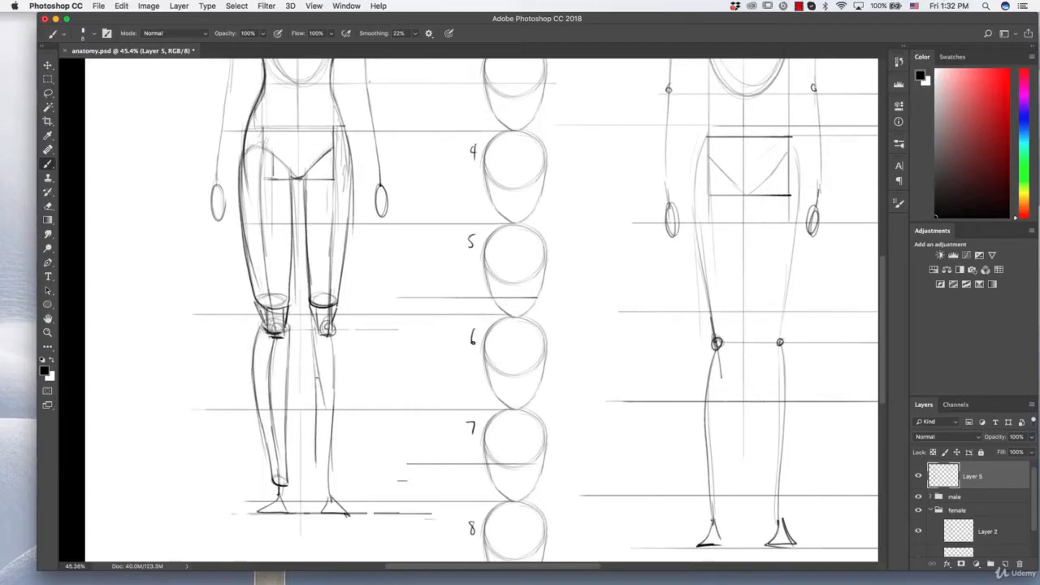
{"action": "key", "text": "alt+super+z"}
{"action": "key", "text": "alt+super+z"}
{"action": "left_click_drag", "start_coordinate": [309, 317], "coordinate": [318, 417]}
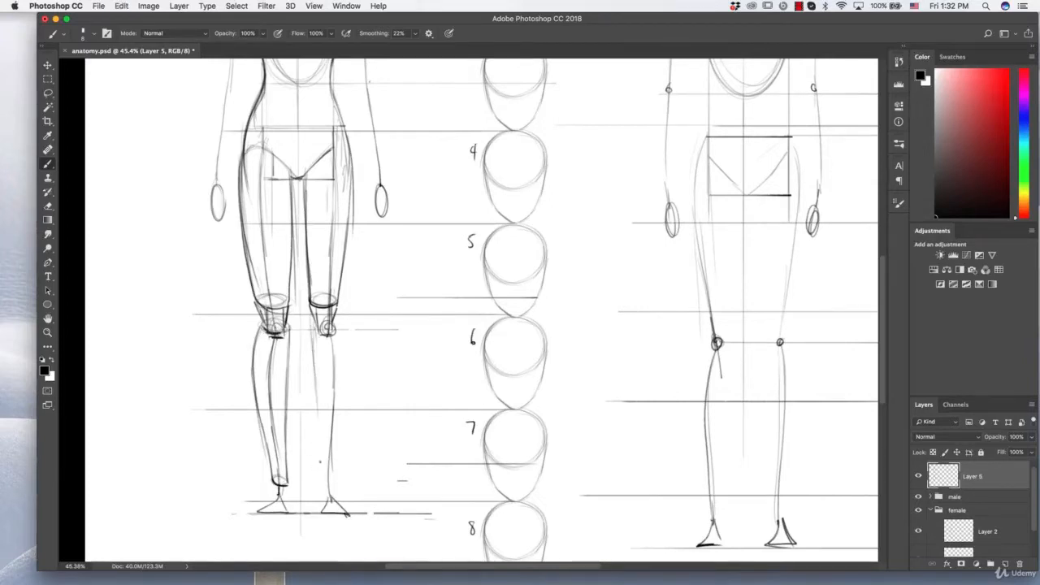
{"action": "left_click_drag", "start_coordinate": [338, 481], "coordinate": [341, 479]}
{"action": "mouse_move", "coordinate": [338, 314]}
{"action": "left_mouse_down"}
{"action": "mouse_move", "coordinate": [348, 369]}
{"action": "mouse_move", "coordinate": [333, 476]}
{"action": "left_mouse_up"}
{"action": "left_click_drag", "start_coordinate": [337, 322], "coordinate": [337, 460]}
{"action": "mouse_move", "coordinate": [310, 309]}
{"action": "left_mouse_down"}
{"action": "mouse_move", "coordinate": [315, 354]}
{"action": "mouse_move", "coordinate": [313, 343]}
{"action": "left_mouse_up"}
{"action": "left_click_drag", "start_coordinate": [312, 336], "coordinate": [317, 397]}
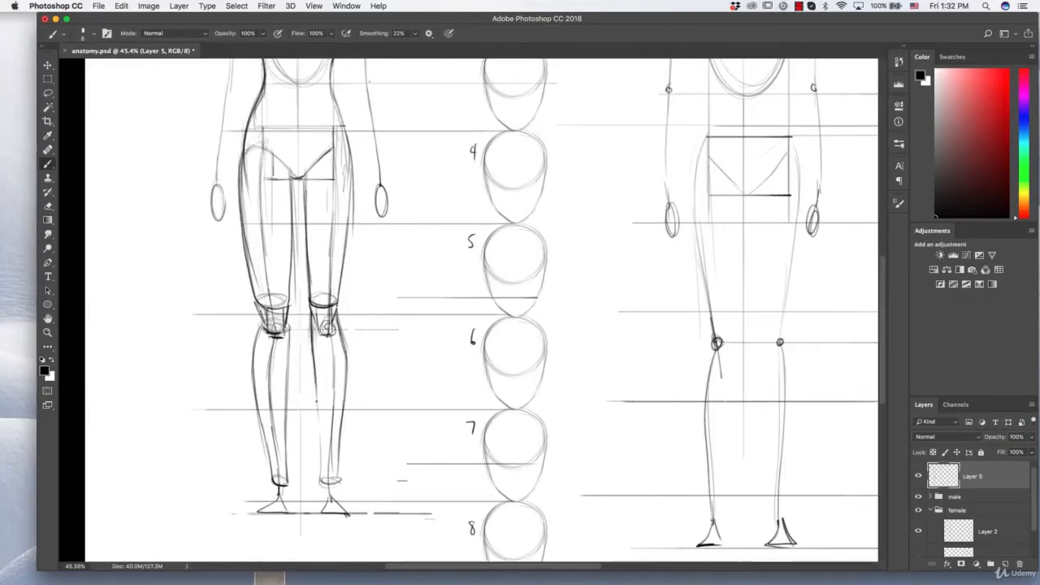
{"action": "mouse_move", "coordinate": [121, 269]}
{"action": "left_mouse_down"}
{"action": "mouse_move", "coordinate": [129, 421]}
{"action": "mouse_move", "coordinate": [142, 468]}
{"action": "left_mouse_up"}
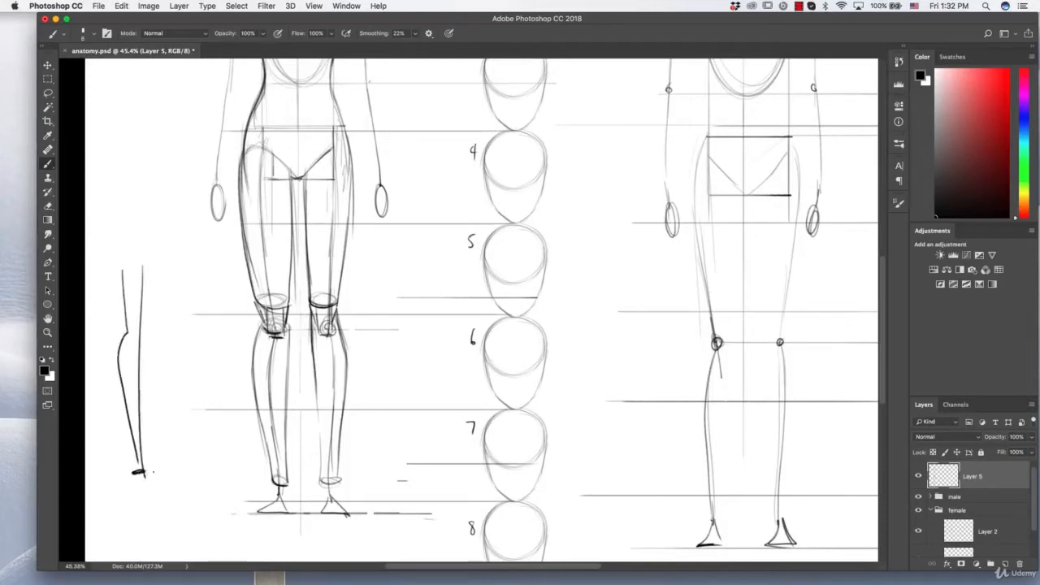
{"action": "key", "text": "super+alt+z"}
{"action": "key", "text": "super+alt+z"}
{"action": "key", "text": "super+alt+z"}
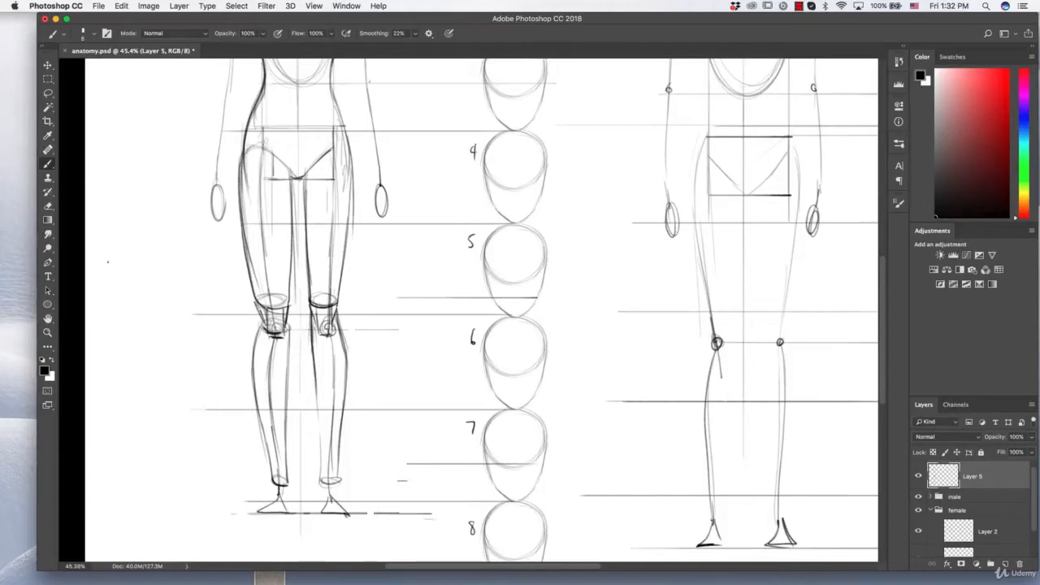
- Sketch an example leg in the blank area beside the female figure, showing thigh, knee, calf and foot contours
{"action": "left_click_drag", "start_coordinate": [109, 254], "coordinate": [126, 345]}
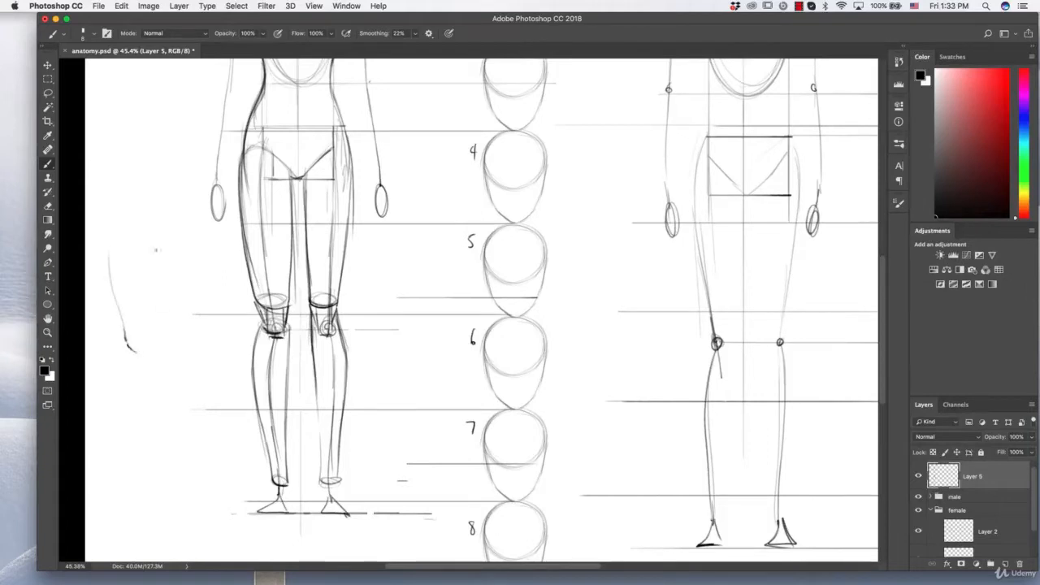
{"action": "left_click_drag", "start_coordinate": [159, 245], "coordinate": [157, 350]}
{"action": "mouse_move", "coordinate": [160, 286]}
{"action": "left_mouse_down"}
{"action": "mouse_move", "coordinate": [161, 348]}
{"action": "mouse_move", "coordinate": [121, 329]}
{"action": "mouse_move", "coordinate": [137, 467]}
{"action": "left_mouse_up"}
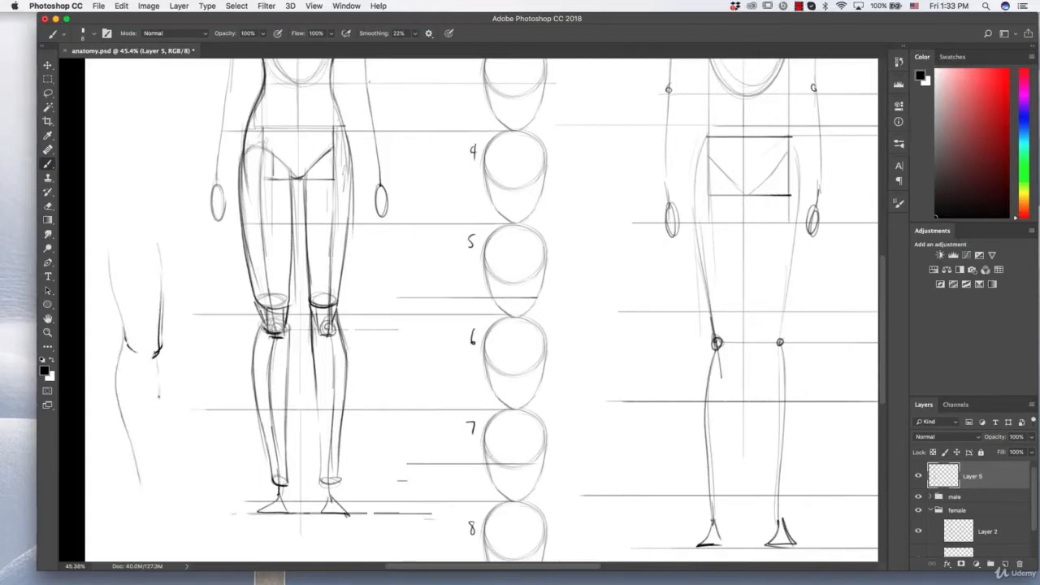
{"action": "left_click_drag", "start_coordinate": [160, 395], "coordinate": [154, 486]}
{"action": "left_click_drag", "start_coordinate": [159, 351], "coordinate": [158, 466]}
{"action": "left_click_drag", "start_coordinate": [114, 280], "coordinate": [129, 445]}
{"action": "mouse_move", "coordinate": [121, 355]}
{"action": "left_mouse_down"}
{"action": "mouse_move", "coordinate": [116, 400]}
{"action": "mouse_move", "coordinate": [137, 493]}
{"action": "mouse_move", "coordinate": [124, 521]}
{"action": "left_mouse_up"}
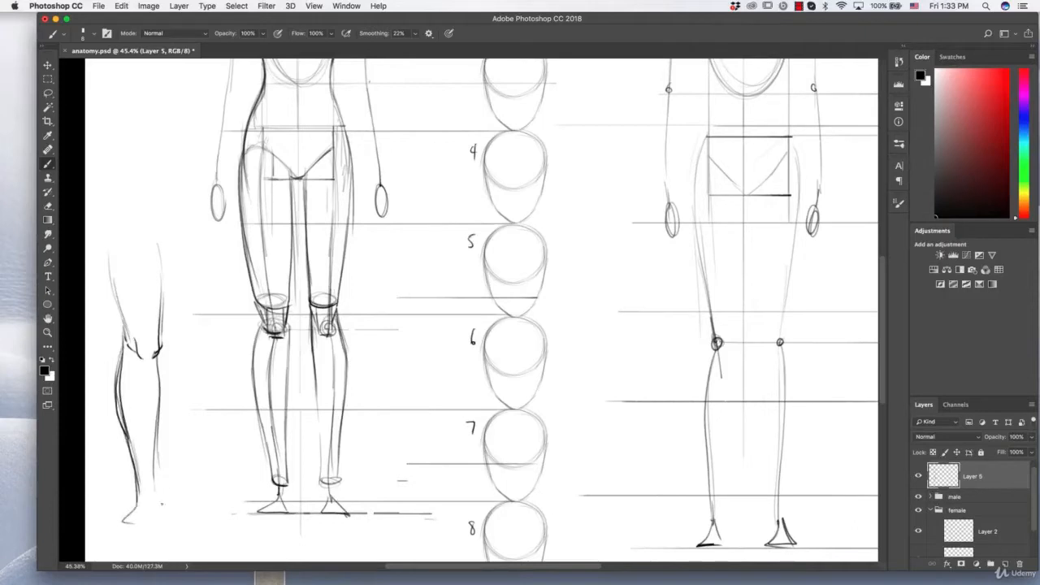
- Lasso the example leg beside the figure, delete it and clear the selection
{"action": "key", "text": "l"}
{"action": "mouse_move", "coordinate": [139, 220]}
{"action": "left_mouse_down"}
{"action": "mouse_move", "coordinate": [119, 551]}
{"action": "mouse_move", "coordinate": [187, 418]}
{"action": "mouse_move", "coordinate": [145, 216]}
{"action": "left_mouse_up"}
{"action": "key", "text": "Delete"}
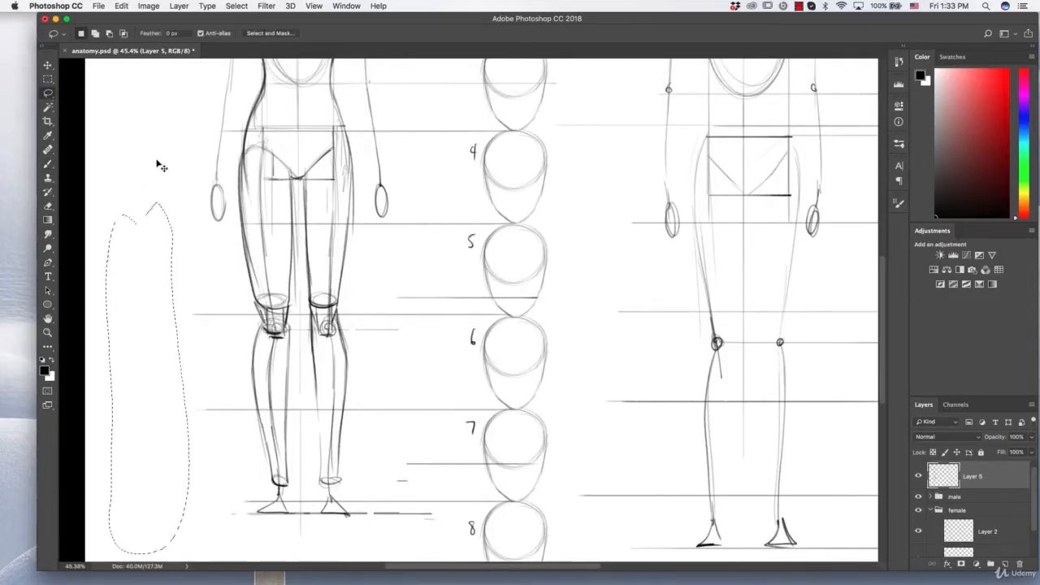
{"action": "key", "text": "super+d"}
- Reinforce the knee contours on both legs so the thighs flow into the calves
{"action": "key", "text": "b"}
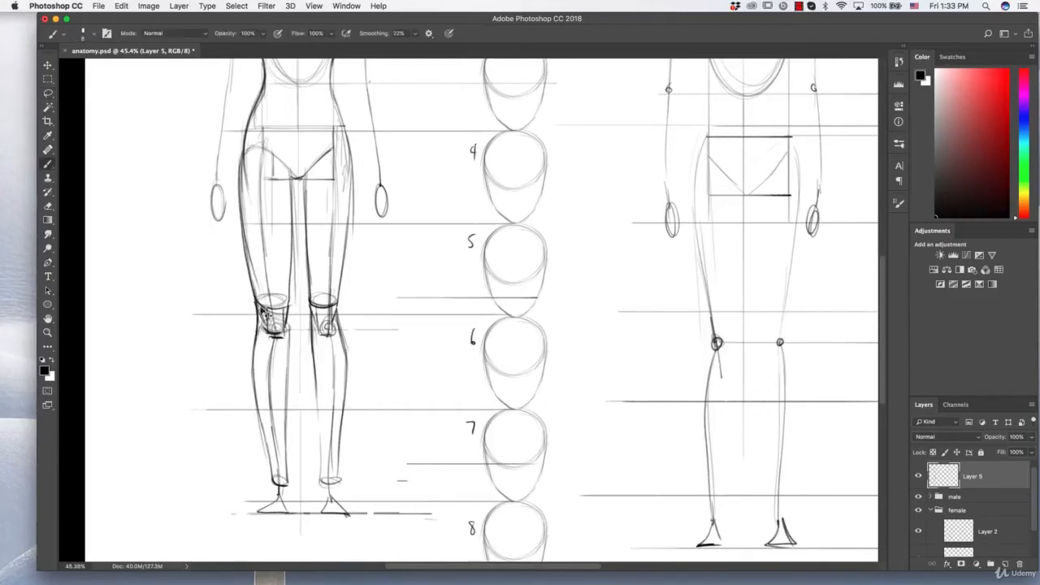
{"action": "left_click_drag", "start_coordinate": [260, 314], "coordinate": [250, 388]}
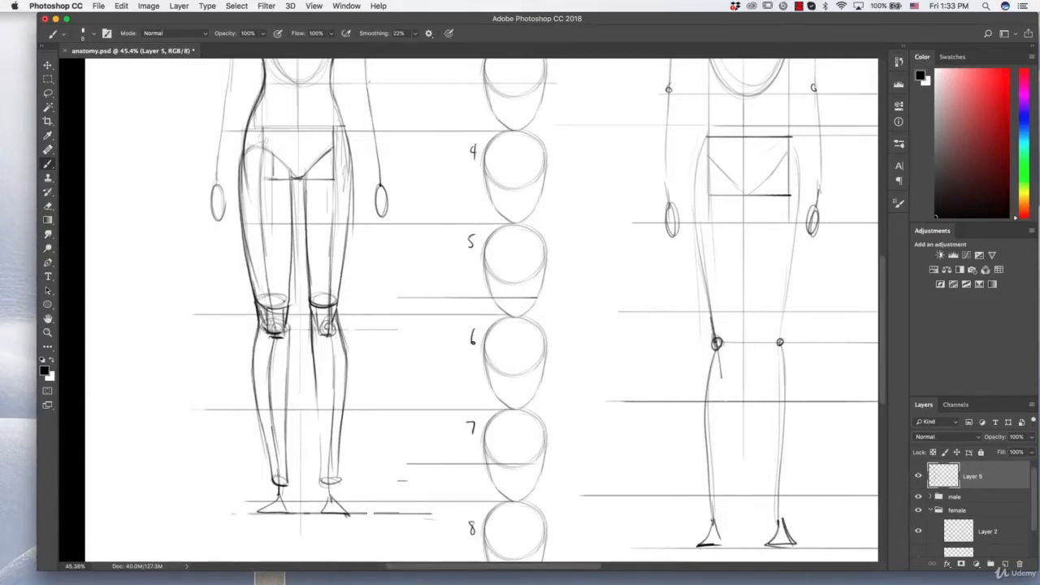
{"action": "left_click_drag", "start_coordinate": [290, 292], "coordinate": [288, 339]}
{"action": "left_click_drag", "start_coordinate": [338, 302], "coordinate": [346, 381]}
- Draw wedge-shaped feet and ankles on both legs and darken the lower-leg contours leading into them
{"action": "key", "text": "z"}
{"action": "mouse_move", "coordinate": [377, 317]}
{"action": "left_mouse_down"}
{"action": "mouse_move", "coordinate": [323, 447]}
{"action": "mouse_move", "coordinate": [340, 447]}
{"action": "mouse_move", "coordinate": [361, 423]}
{"action": "left_mouse_up"}
{"action": "left_click", "coordinate": [49, 164]}
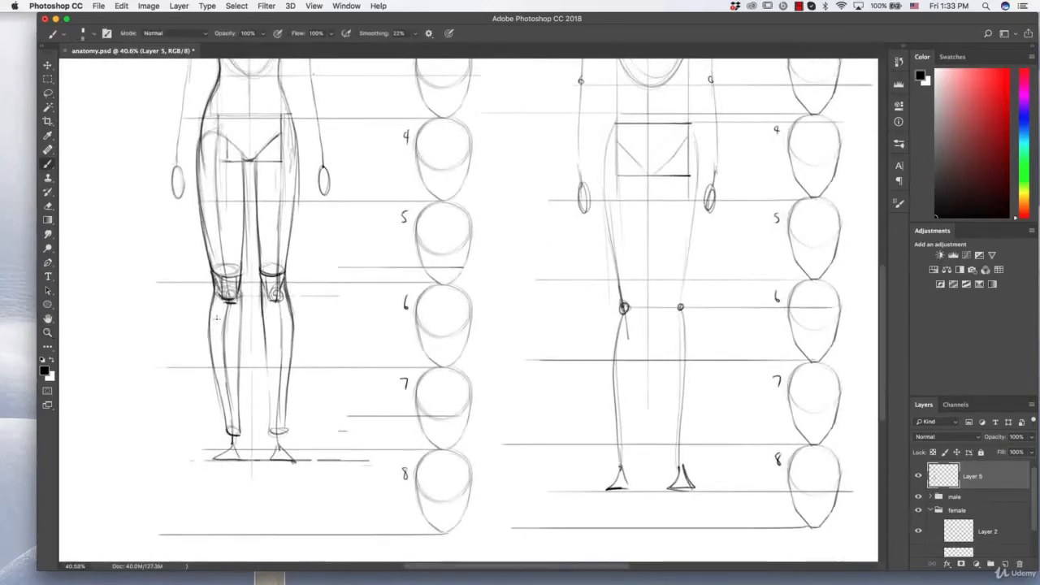
{"action": "mouse_move", "coordinate": [212, 303]}
{"action": "left_mouse_down"}
{"action": "mouse_move", "coordinate": [224, 453]}
{"action": "mouse_move", "coordinate": [268, 448]}
{"action": "left_mouse_up"}
{"action": "mouse_move", "coordinate": [269, 447]}
{"action": "left_mouse_down"}
{"action": "mouse_move", "coordinate": [294, 456]}
{"action": "mouse_move", "coordinate": [210, 461]}
{"action": "mouse_move", "coordinate": [242, 461]}
{"action": "mouse_move", "coordinate": [232, 453]}
{"action": "left_mouse_up"}
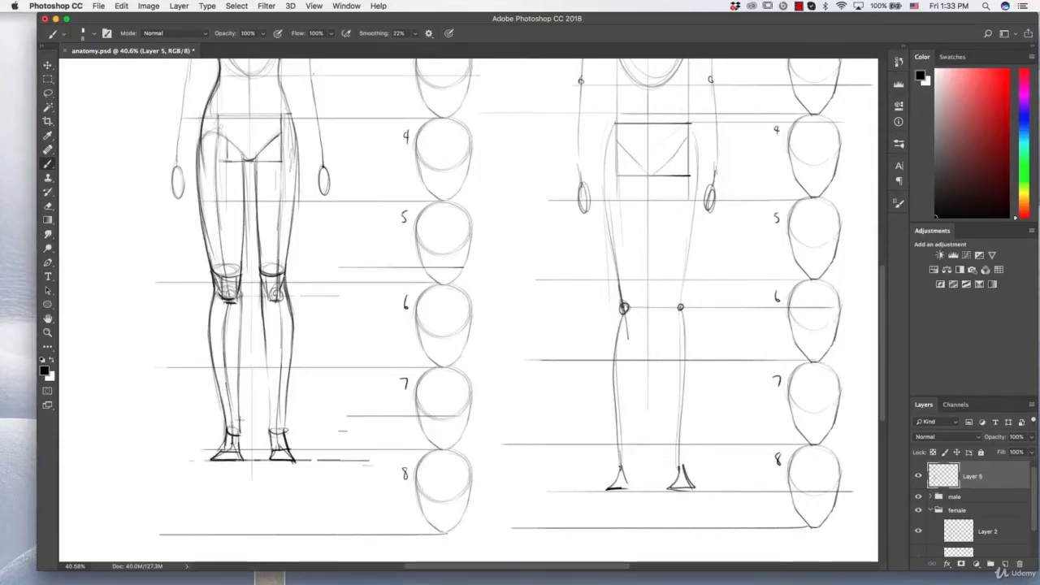
{"action": "left_click_drag", "start_coordinate": [238, 418], "coordinate": [242, 453]}
{"action": "left_click_drag", "start_coordinate": [262, 298], "coordinate": [275, 431]}
{"action": "left_click_drag", "start_coordinate": [284, 395], "coordinate": [282, 427]}
- Draw a rounded shoulder cap and the outer edge of the upper arm at the left, ending just above the elbow
{"action": "key", "text": "z"}
{"action": "left_click_drag", "start_coordinate": [345, 320], "coordinate": [236, 316]}
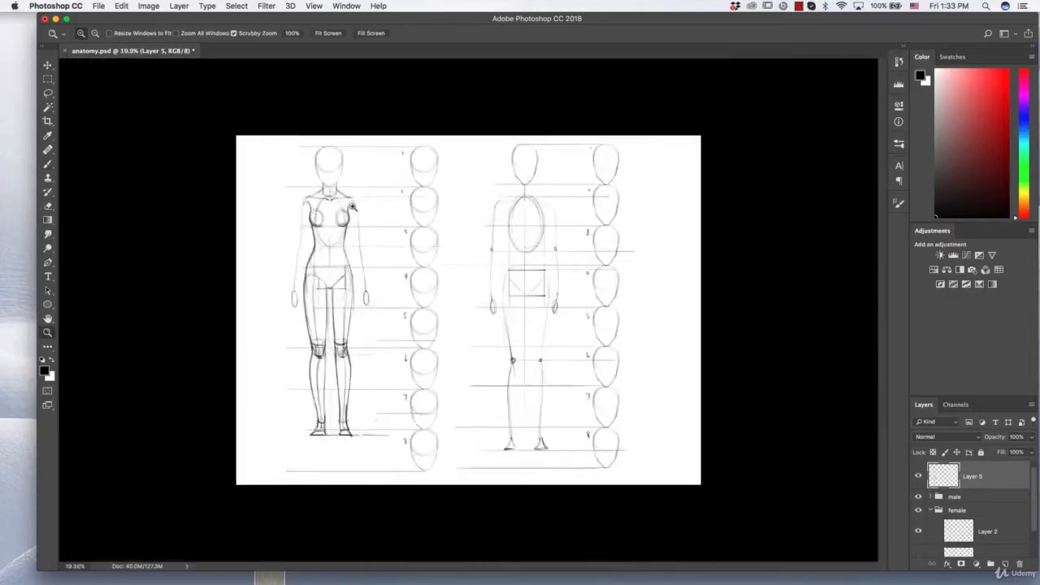
{"action": "left_click_drag", "start_coordinate": [351, 208], "coordinate": [394, 198]}
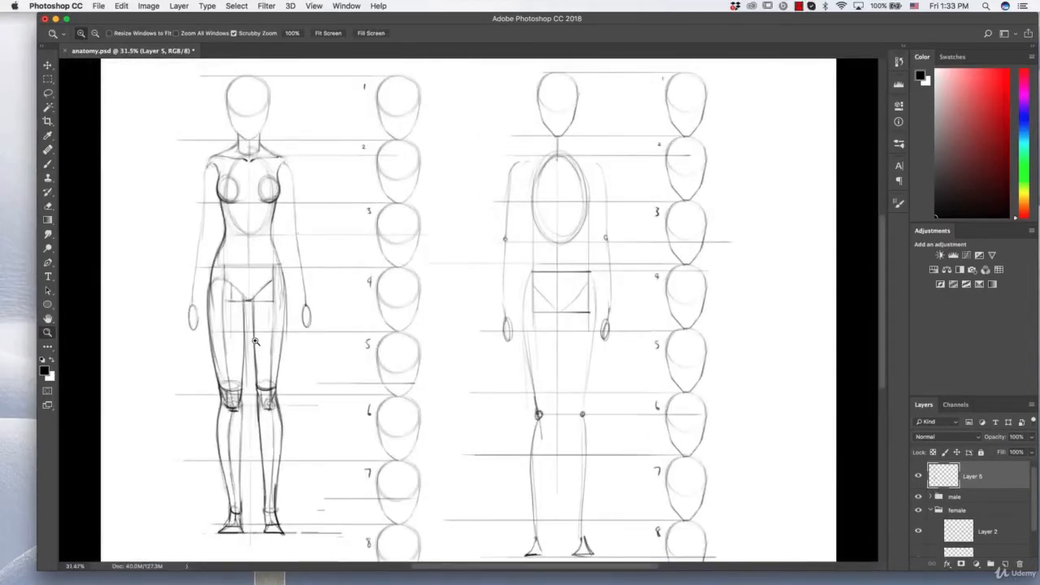
{"action": "left_click_drag", "start_coordinate": [209, 157], "coordinate": [258, 168]}
{"action": "left_click", "coordinate": [47, 163]}
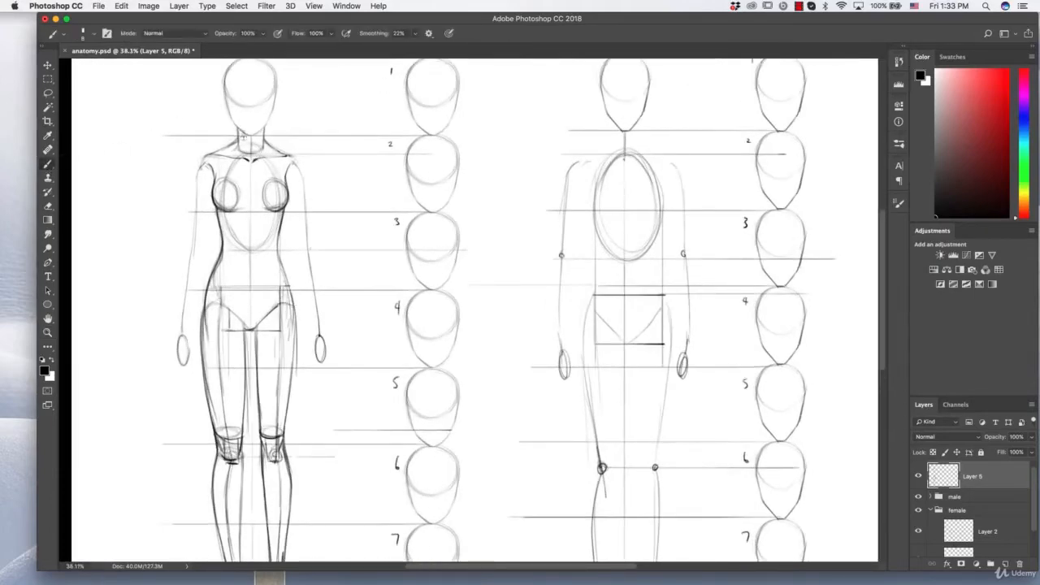
{"action": "key", "text": "z"}
{"action": "left_click", "coordinate": [243, 139]}
{"action": "left_click", "coordinate": [47, 164]}
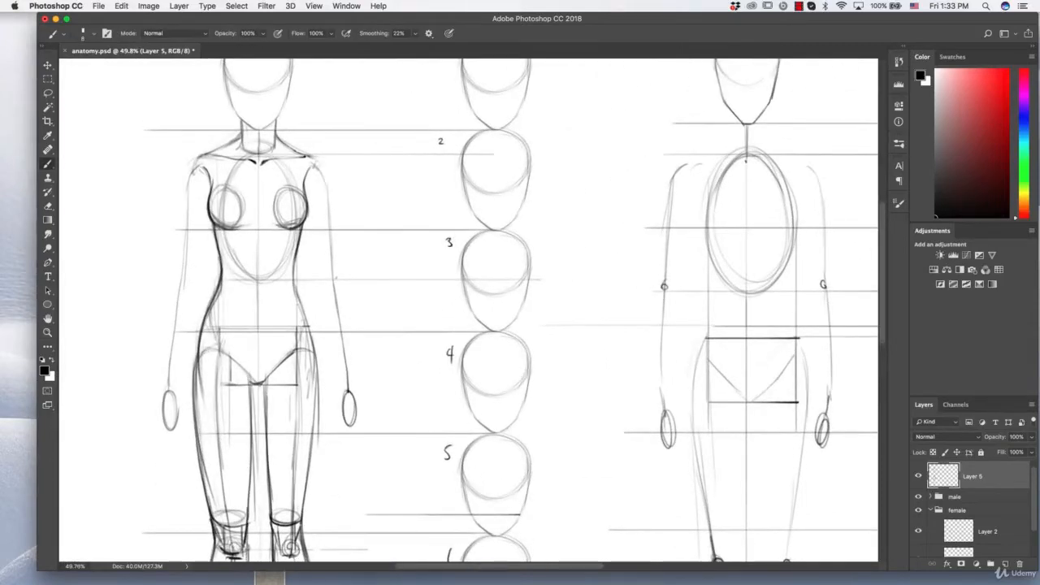
{"action": "mouse_move", "coordinate": [203, 160]}
{"action": "left_mouse_down"}
{"action": "mouse_move", "coordinate": [183, 165]}
{"action": "mouse_move", "coordinate": [175, 244]}
{"action": "left_mouse_up"}
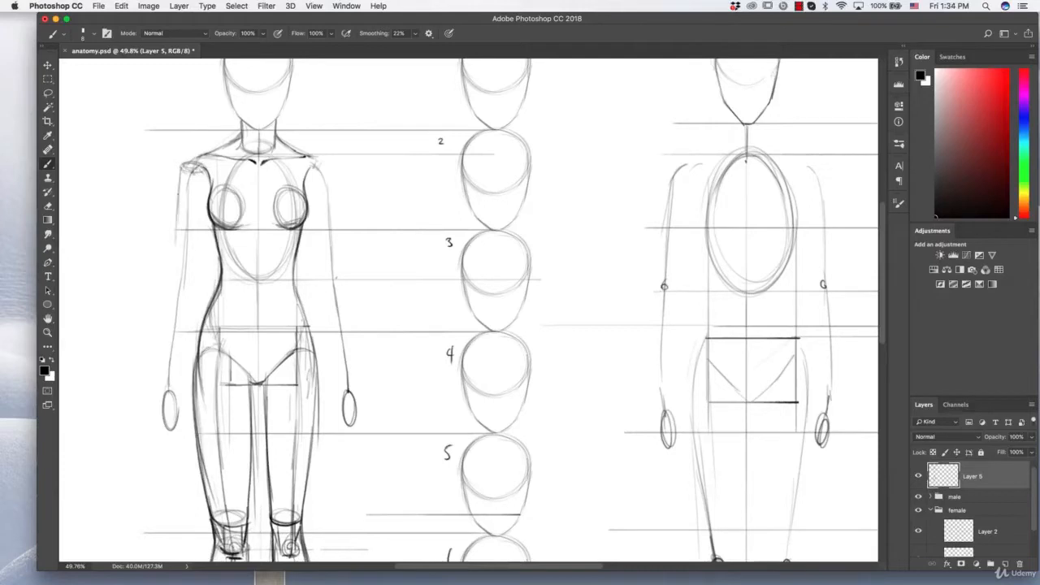
{"action": "left_click_drag", "start_coordinate": [178, 186], "coordinate": [174, 264]}
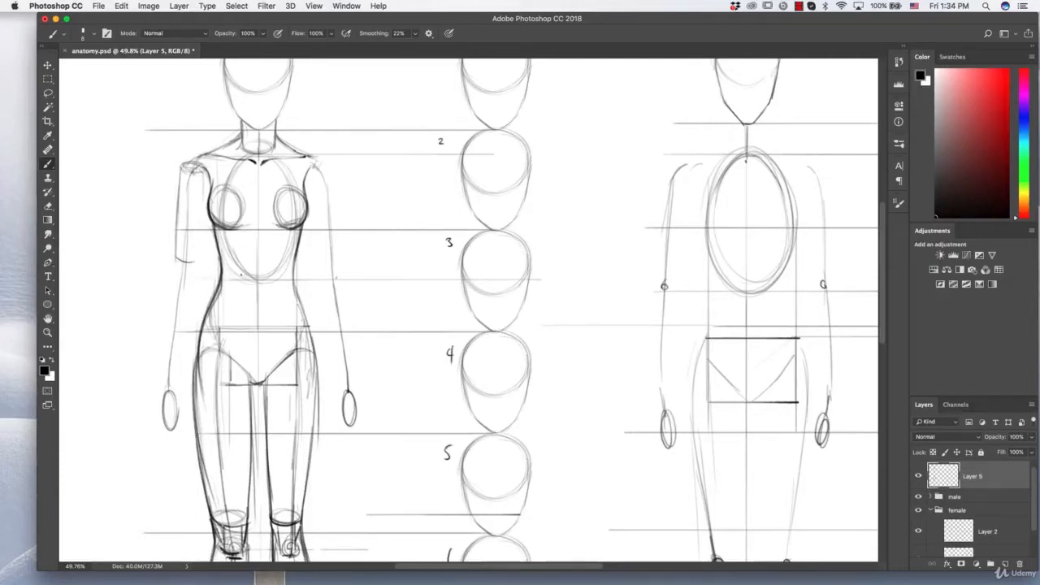
- Try a horizontal alignment line from the upper arm's end across the lower rib cage, undo it, and darken the arm's lower end
{"action": "left_click_drag", "start_coordinate": [242, 262], "coordinate": [279, 263]}
{"action": "left_click_drag", "start_coordinate": [191, 264], "coordinate": [292, 264]}
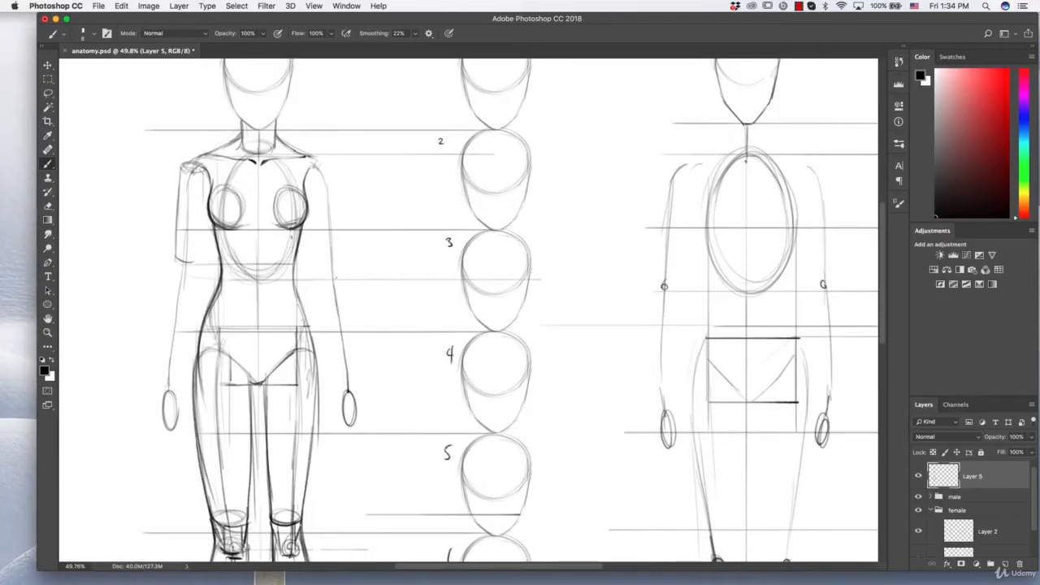
{"action": "key", "text": "super+z"}
{"action": "left_click_drag", "start_coordinate": [195, 271], "coordinate": [295, 271]}
{"action": "left_click_drag", "start_coordinate": [174, 257], "coordinate": [199, 262]}
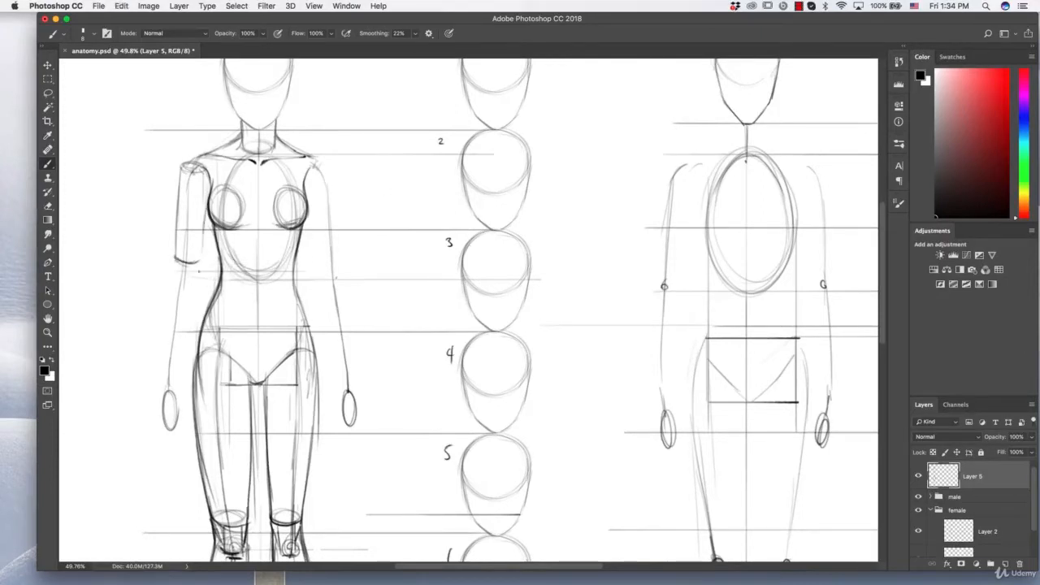
- Draw the inner edge of the upper arm at the left and build the matching shoulder cap and upper arm at the right
{"action": "left_click_drag", "start_coordinate": [206, 203], "coordinate": [200, 263]}
{"action": "mouse_move", "coordinate": [209, 180]}
{"action": "left_mouse_down"}
{"action": "mouse_move", "coordinate": [200, 252]}
{"action": "mouse_move", "coordinate": [202, 240]}
{"action": "left_mouse_up"}
{"action": "left_click_drag", "start_coordinate": [181, 169], "coordinate": [179, 189]}
{"action": "left_click_drag", "start_coordinate": [309, 209], "coordinate": [315, 262]}
{"action": "mouse_move", "coordinate": [308, 161]}
{"action": "left_mouse_down"}
{"action": "mouse_move", "coordinate": [328, 165]}
{"action": "mouse_move", "coordinate": [333, 238]}
{"action": "left_mouse_up"}
{"action": "mouse_move", "coordinate": [330, 187]}
{"action": "left_mouse_down"}
{"action": "mouse_move", "coordinate": [339, 260]}
{"action": "mouse_move", "coordinate": [318, 248]}
{"action": "left_mouse_up"}
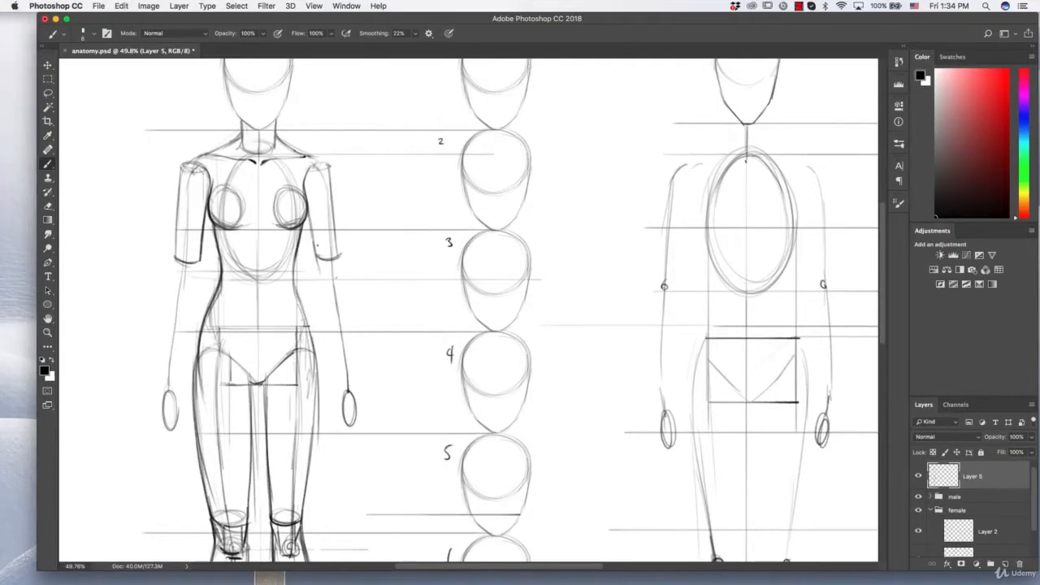
- Extend both upper arms down to the elbow line, erase their old lower ends and darken the outer contour at the right
{"action": "mouse_move", "coordinate": [176, 239]}
{"action": "left_mouse_down"}
{"action": "mouse_move", "coordinate": [172, 268]}
{"action": "mouse_move", "coordinate": [199, 267]}
{"action": "left_mouse_up"}
{"action": "left_click_drag", "start_coordinate": [337, 242], "coordinate": [339, 268]}
{"action": "key", "text": "e"}
{"action": "left_click_drag", "start_coordinate": [177, 251], "coordinate": [190, 262]}
{"action": "mouse_move", "coordinate": [327, 254]}
{"action": "left_mouse_down"}
{"action": "mouse_move", "coordinate": [332, 261]}
{"action": "mouse_move", "coordinate": [318, 245]}
{"action": "left_mouse_up"}
{"action": "left_click", "coordinate": [48, 163]}
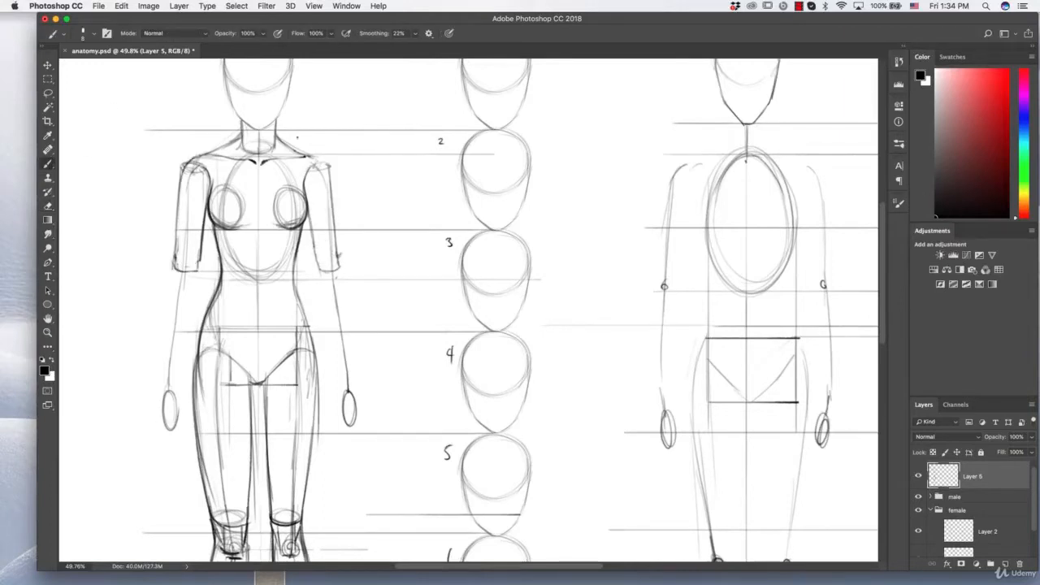
{"action": "mouse_move", "coordinate": [309, 157]}
{"action": "left_mouse_down"}
{"action": "mouse_move", "coordinate": [327, 174]}
{"action": "mouse_move", "coordinate": [334, 237]}
{"action": "left_mouse_up"}
{"action": "left_click_drag", "start_coordinate": [329, 182], "coordinate": [335, 249]}
- Draw the tapered forearm at the left from the elbow down to the wrist and close it above the hand oval
{"action": "key", "text": "z"}
{"action": "left_click_drag", "start_coordinate": [371, 130], "coordinate": [329, 139]}
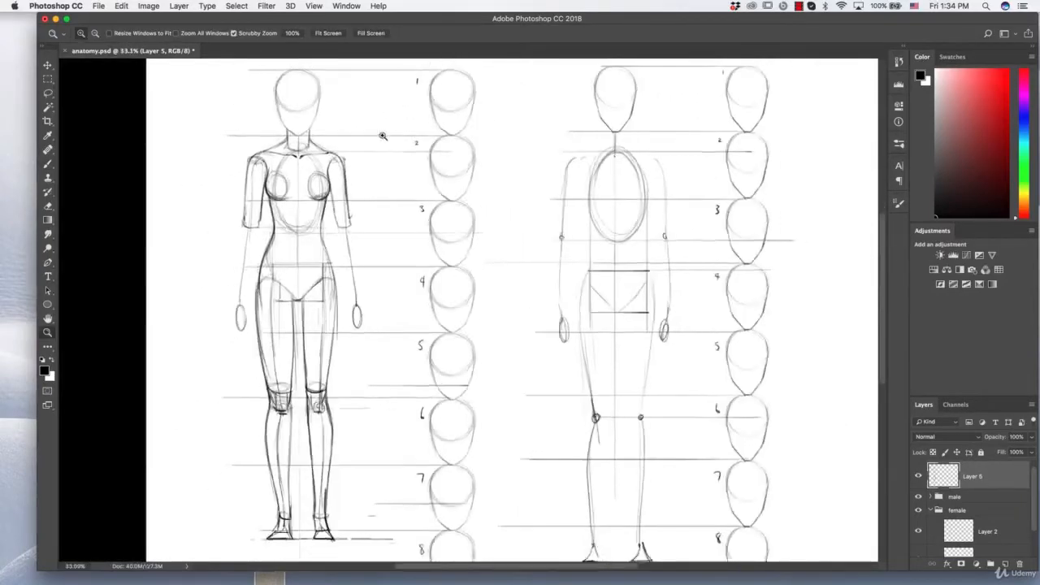
{"action": "key", "text": "super+0"}
{"action": "left_click", "coordinate": [251, 132]}
{"action": "left_click", "coordinate": [257, 138]}
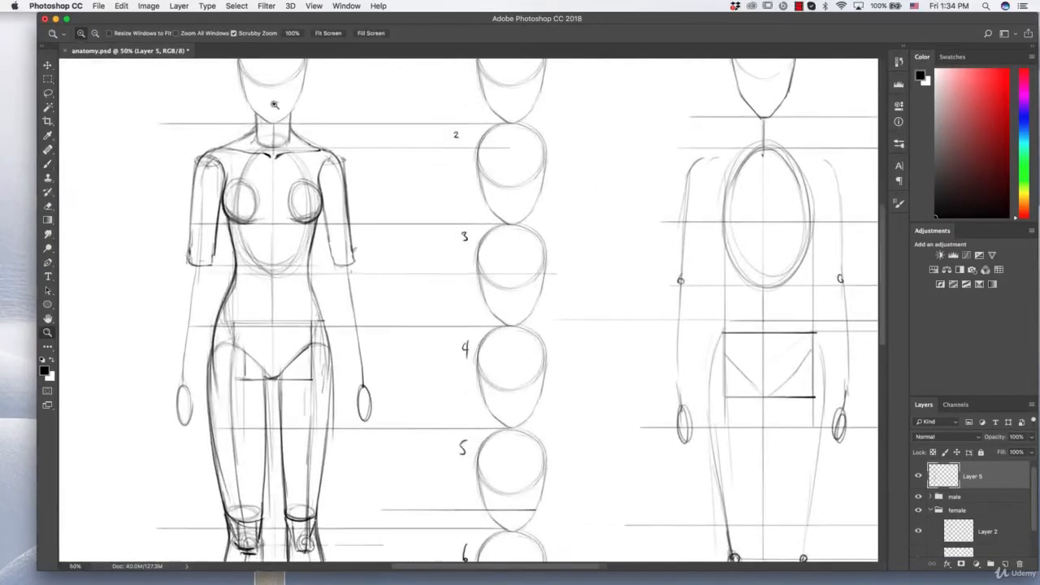
{"action": "left_click", "coordinate": [49, 164]}
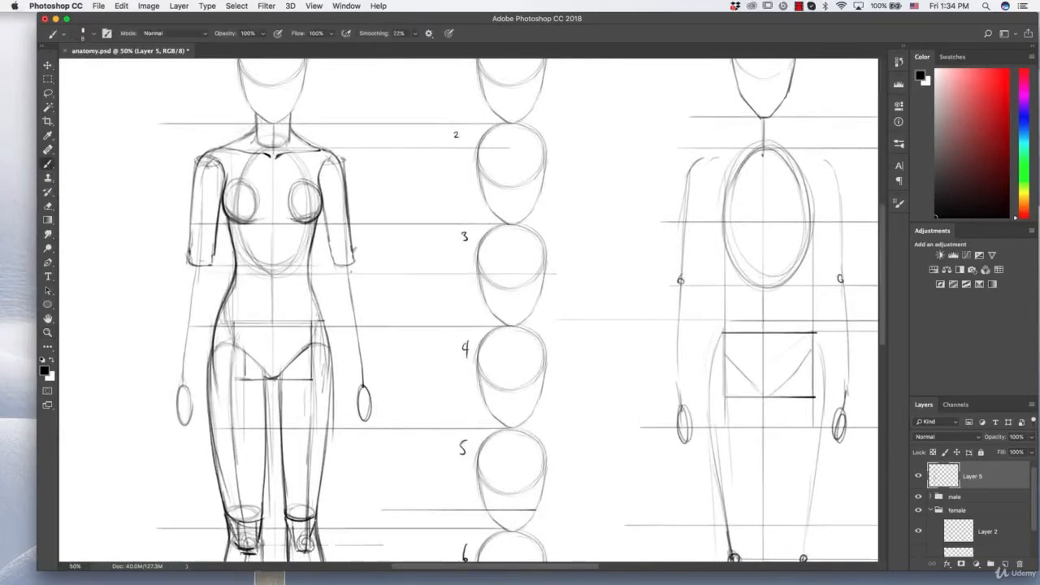
{"action": "mouse_move", "coordinate": [190, 265]}
{"action": "left_mouse_down"}
{"action": "mouse_move", "coordinate": [178, 369]}
{"action": "mouse_move", "coordinate": [173, 334]}
{"action": "mouse_move", "coordinate": [176, 370]}
{"action": "mouse_move", "coordinate": [182, 313]}
{"action": "mouse_move", "coordinate": [179, 390]}
{"action": "mouse_move", "coordinate": [179, 364]}
{"action": "left_mouse_up"}
{"action": "mouse_move", "coordinate": [208, 263]}
{"action": "left_mouse_down"}
{"action": "mouse_move", "coordinate": [194, 376]}
{"action": "mouse_move", "coordinate": [182, 313]}
{"action": "mouse_move", "coordinate": [178, 373]}
{"action": "mouse_move", "coordinate": [198, 344]}
{"action": "mouse_move", "coordinate": [179, 375]}
{"action": "mouse_move", "coordinate": [193, 361]}
{"action": "left_mouse_up"}
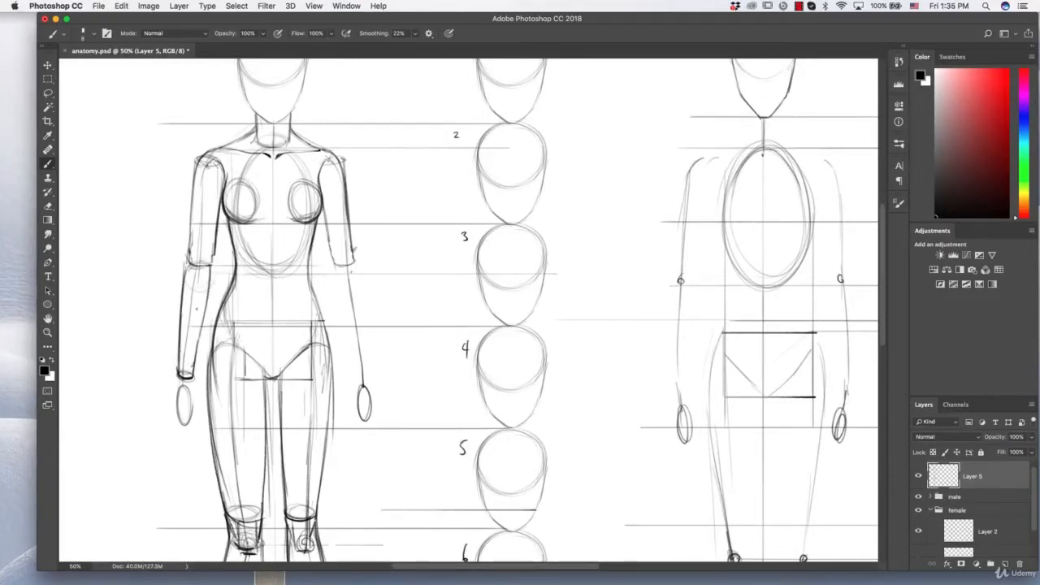
{"action": "mouse_move", "coordinate": [332, 269]}
{"action": "left_mouse_down"}
{"action": "mouse_move", "coordinate": [350, 363]}
{"action": "mouse_move", "coordinate": [372, 375]}
{"action": "left_mouse_up"}
{"action": "mouse_move", "coordinate": [357, 258]}
{"action": "left_mouse_down"}
{"action": "mouse_move", "coordinate": [372, 372]}
{"action": "mouse_move", "coordinate": [336, 311]}
{"action": "left_mouse_up"}
{"action": "key", "text": "super+alt+z"}
{"action": "key", "text": "super+alt+z"}
{"action": "key", "text": "super+alt+z"}
{"action": "key", "text": "super+alt+z"}
- Draw both edges of the tapered forearm at the right down to the wrist and mark the abdomen's centre line
{"action": "left_click_drag", "start_coordinate": [328, 247], "coordinate": [355, 377]}
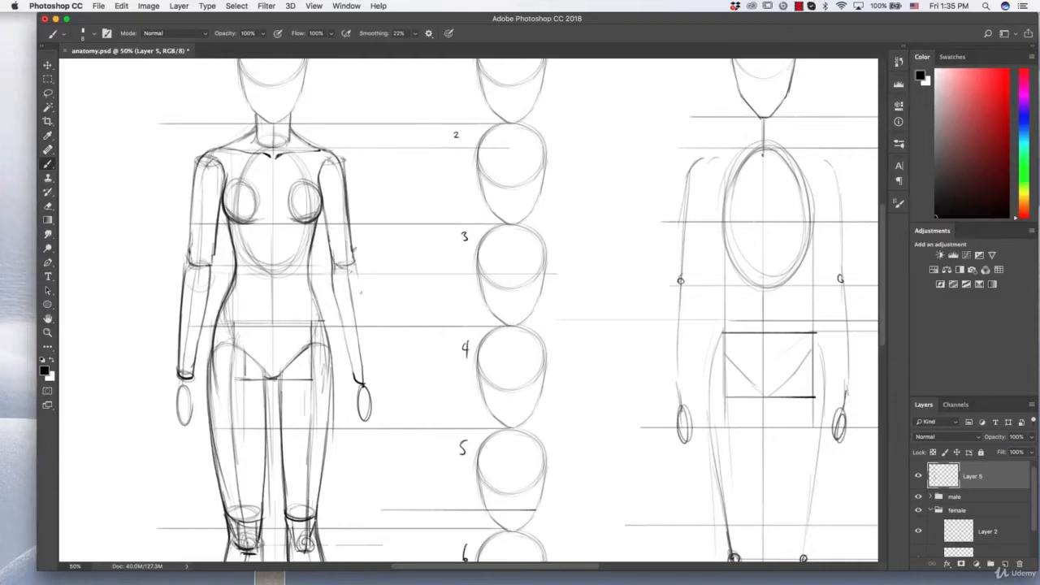
{"action": "left_click_drag", "start_coordinate": [351, 262], "coordinate": [373, 381]}
{"action": "left_click_drag", "start_coordinate": [328, 276], "coordinate": [355, 378]}
{"action": "left_click_drag", "start_coordinate": [355, 265], "coordinate": [367, 376]}
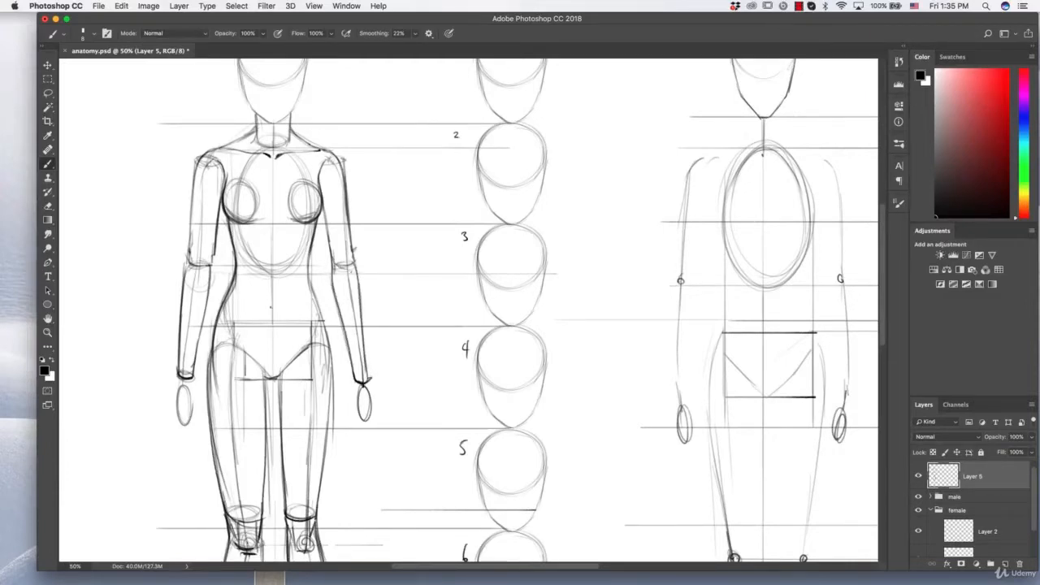
{"action": "left_click_drag", "start_coordinate": [269, 242], "coordinate": [273, 333]}
- Examine the female figure's overall proportions from head to feet, including the arms, hips and legs
{"action": "key", "text": "z"}
{"action": "left_click", "coordinate": [367, 221], "text": "alt"}
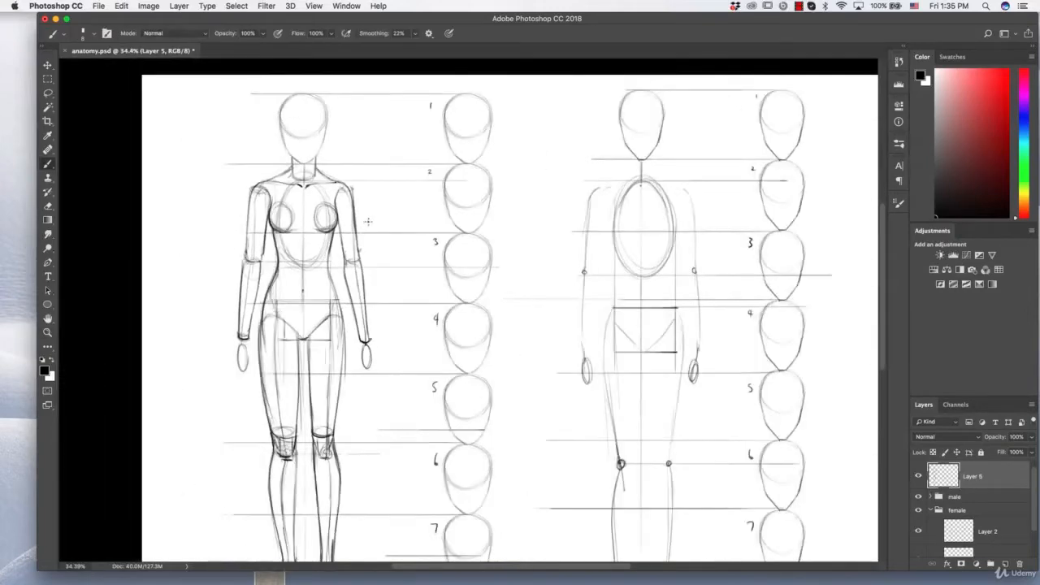
{"action": "left_click", "coordinate": [363, 220], "text": "alt"}
{"action": "mouse_move", "coordinate": [358, 231]}
{"action": "left_mouse_down"}
{"action": "mouse_move", "coordinate": [383, 236]}
{"action": "mouse_move", "coordinate": [390, 225]}
{"action": "mouse_move", "coordinate": [370, 235]}
{"action": "left_mouse_up"}
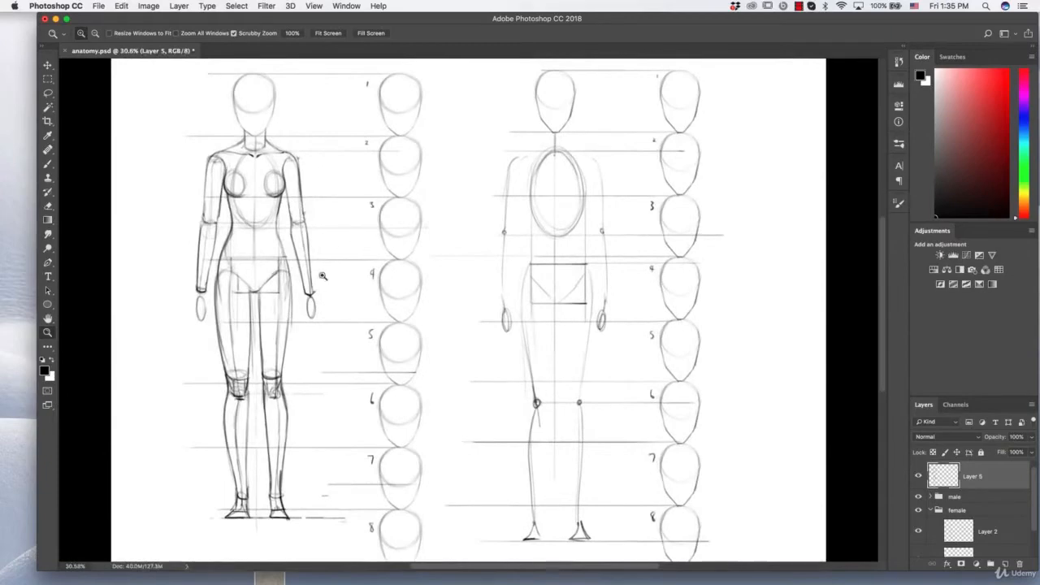
{"action": "left_click_drag", "start_coordinate": [319, 290], "coordinate": [347, 299]}
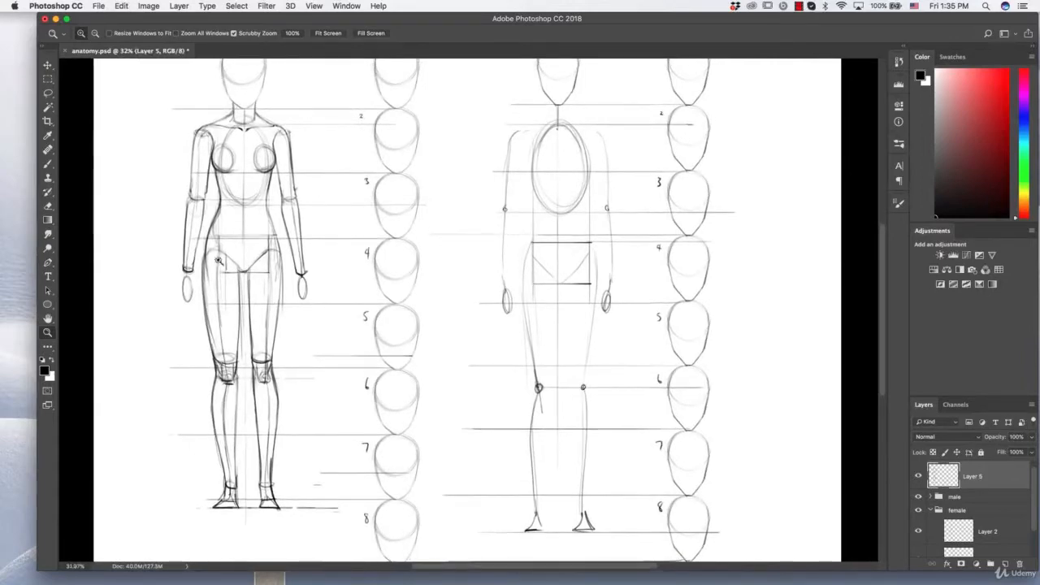
{"action": "left_click_drag", "start_coordinate": [220, 262], "coordinate": [236, 215]}
{"action": "key", "text": "b"}
{"action": "scroll", "coordinate": [311, 208], "scroll_direction": "up", "scroll_amount": 3}
{"action": "scroll", "coordinate": [311, 208], "scroll_direction": "left", "scroll_amount": 1}
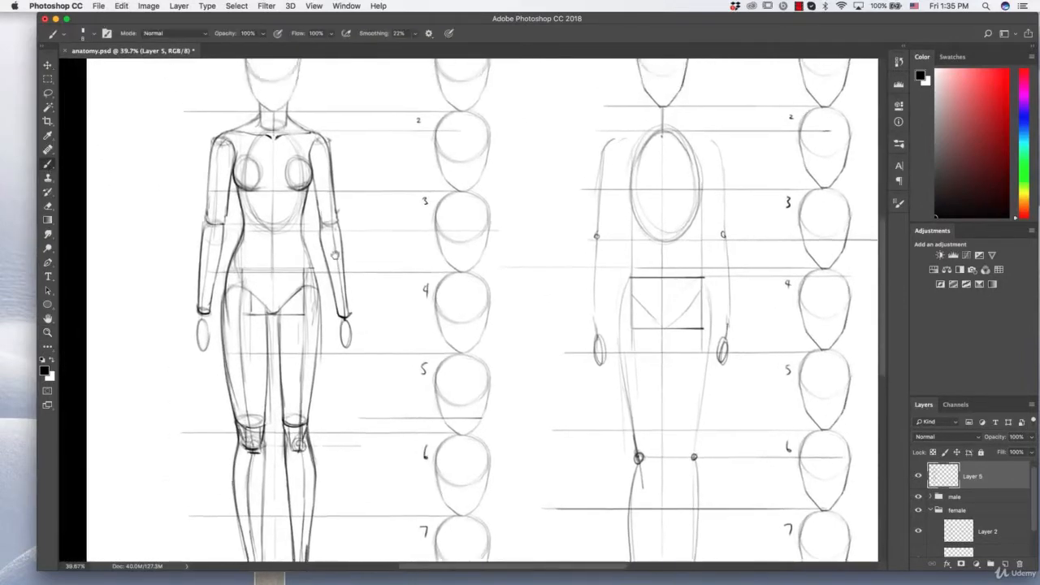
{"action": "mouse_move", "coordinate": [316, 219]}
{"action": "left_mouse_down"}
{"action": "mouse_move", "coordinate": [338, 233]}
{"action": "mouse_move", "coordinate": [339, 176]}
{"action": "left_mouse_up"}
{"action": "key", "text": "z"}
{"action": "left_click_drag", "start_coordinate": [272, 195], "coordinate": [286, 190]}
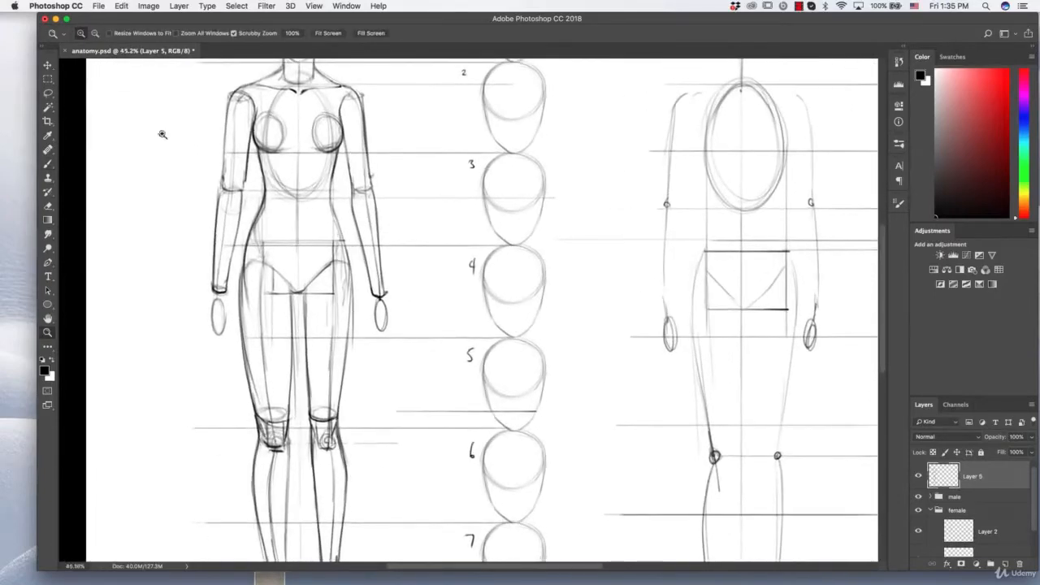
- Draw both hands around the guide ovals with blocky palms, pointed finger shapes and small thumbs
{"action": "left_click", "coordinate": [51, 164]}
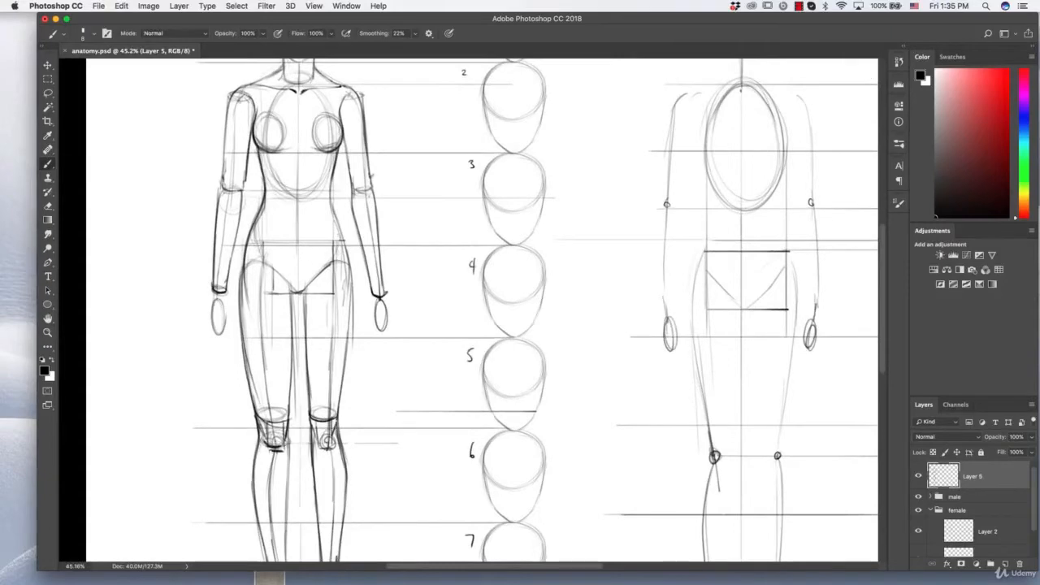
{"action": "mouse_move", "coordinate": [210, 283]}
{"action": "left_mouse_down"}
{"action": "mouse_move", "coordinate": [211, 317]}
{"action": "mouse_move", "coordinate": [229, 306]}
{"action": "mouse_move", "coordinate": [229, 330]}
{"action": "left_mouse_up"}
{"action": "mouse_move", "coordinate": [374, 293]}
{"action": "left_mouse_down"}
{"action": "mouse_move", "coordinate": [377, 323]}
{"action": "mouse_move", "coordinate": [390, 332]}
{"action": "left_mouse_up"}
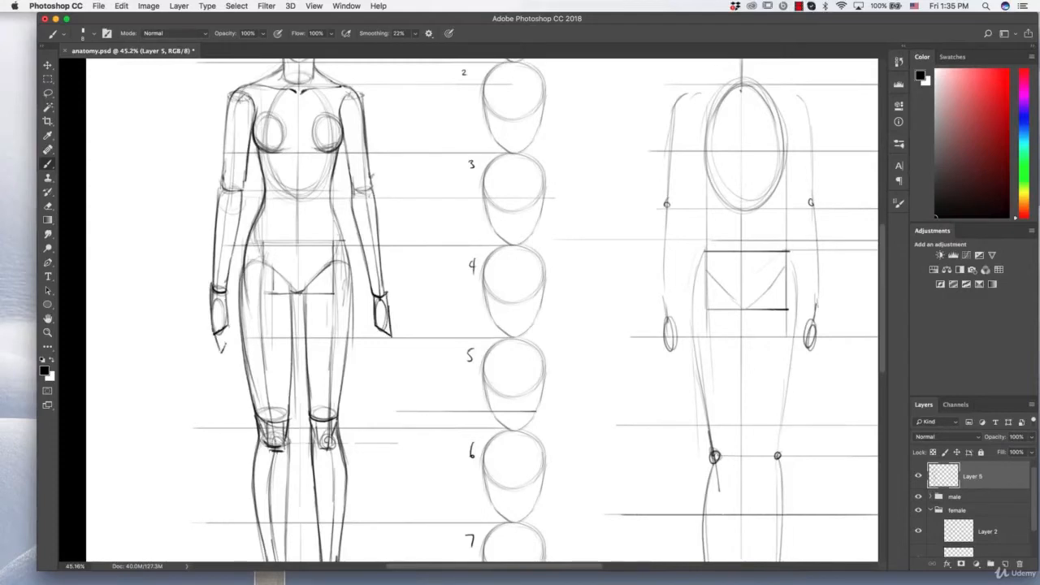
{"action": "left_click_drag", "start_coordinate": [229, 327], "coordinate": [222, 350]}
{"action": "left_click_drag", "start_coordinate": [371, 299], "coordinate": [385, 350]}
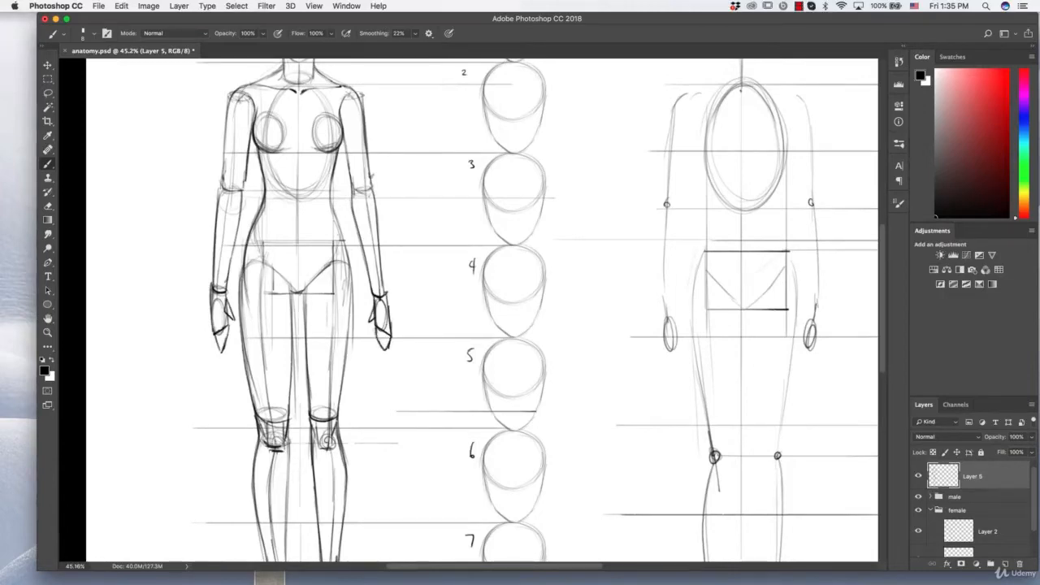
- Hide and reshow Layer 5 to compare the finished body outline with the underlying skeleton at full-figure view
{"action": "key", "text": "z"}
{"action": "mouse_move", "coordinate": [430, 269]}
{"action": "left_mouse_down"}
{"action": "mouse_move", "coordinate": [440, 274]}
{"action": "mouse_move", "coordinate": [430, 325]}
{"action": "mouse_move", "coordinate": [441, 301]}
{"action": "left_mouse_up"}
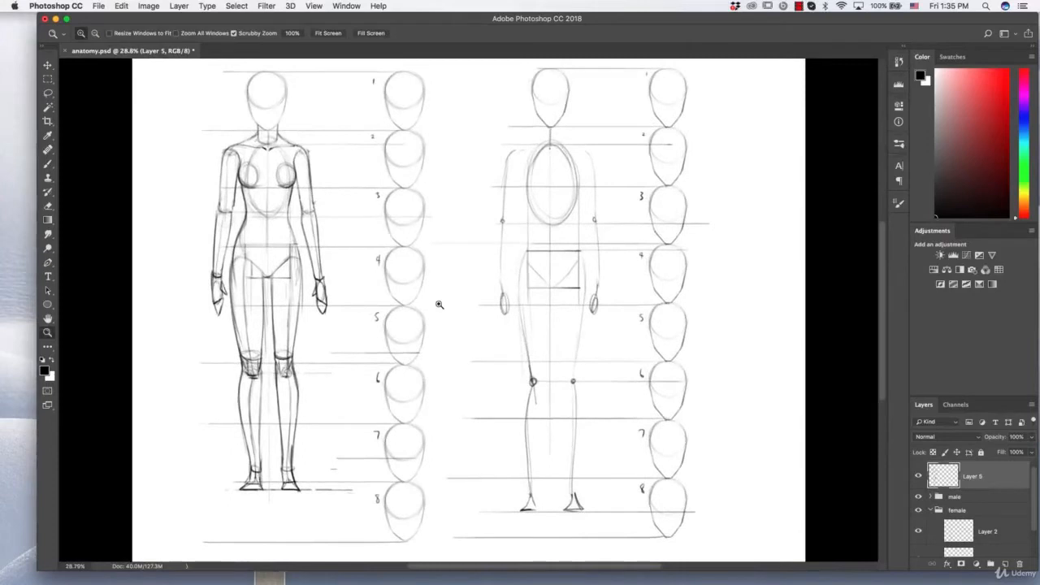
{"action": "left_click", "coordinate": [919, 476]}
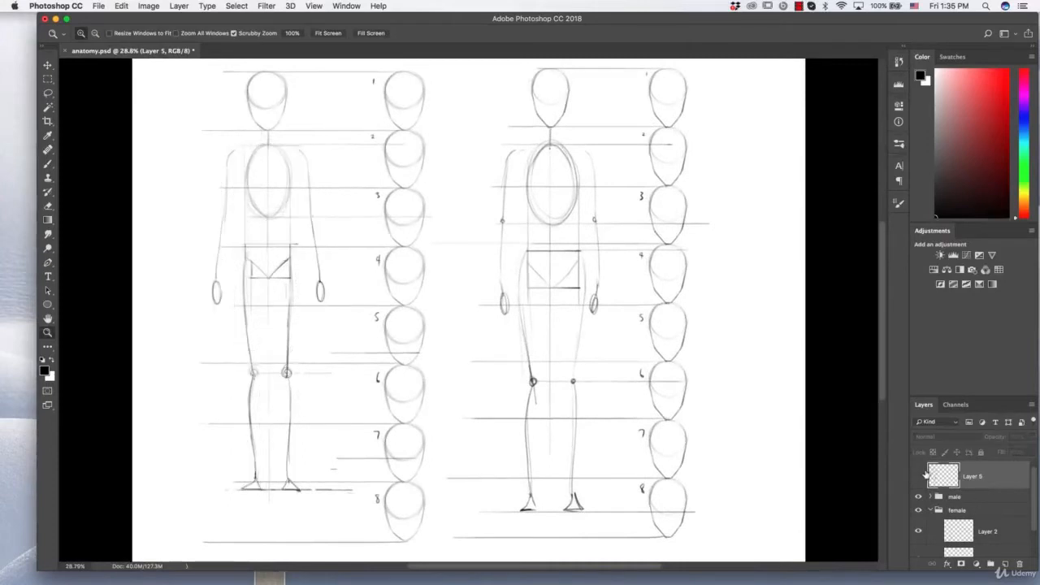
{"action": "left_click", "coordinate": [919, 476]}
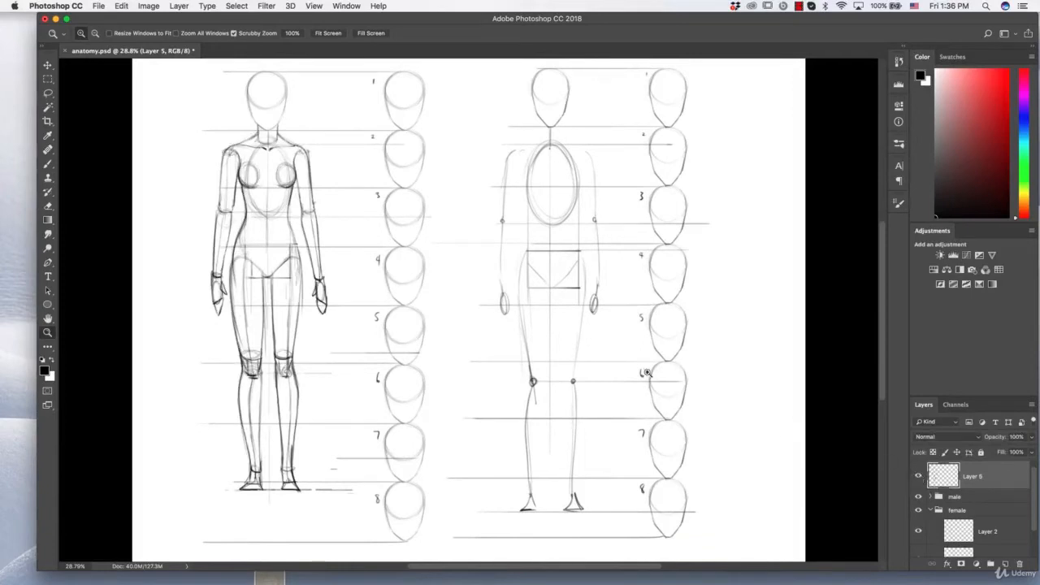
- Lasso the breasts and surrounding chest contours, move them slightly down, apply the transform and deselect
{"action": "left_click_drag", "start_coordinate": [262, 129], "coordinate": [301, 130]}
{"action": "key", "text": "super+0"}
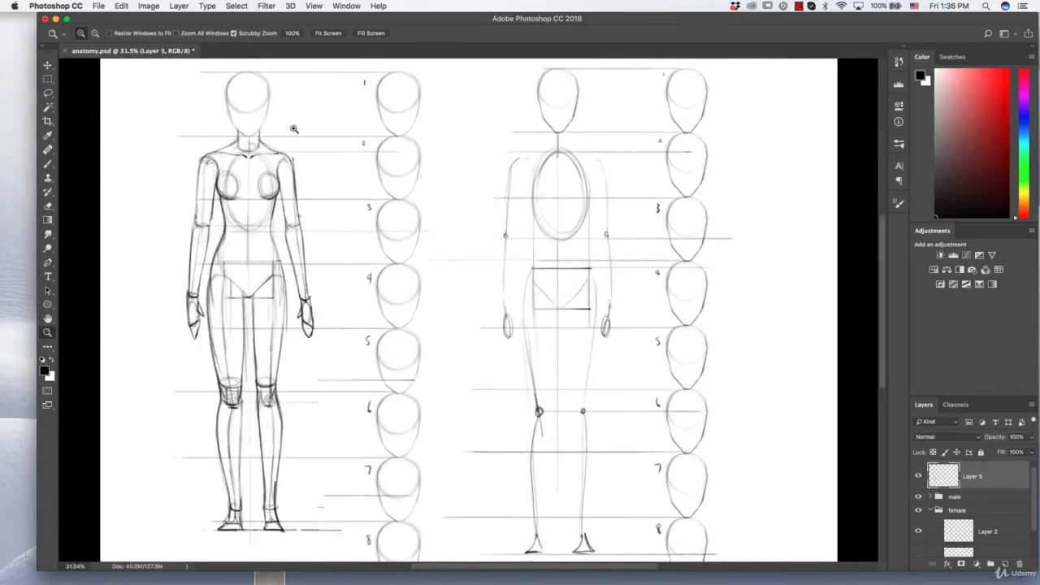
{"action": "left_click", "coordinate": [233, 123]}
{"action": "left_click", "coordinate": [49, 95]}
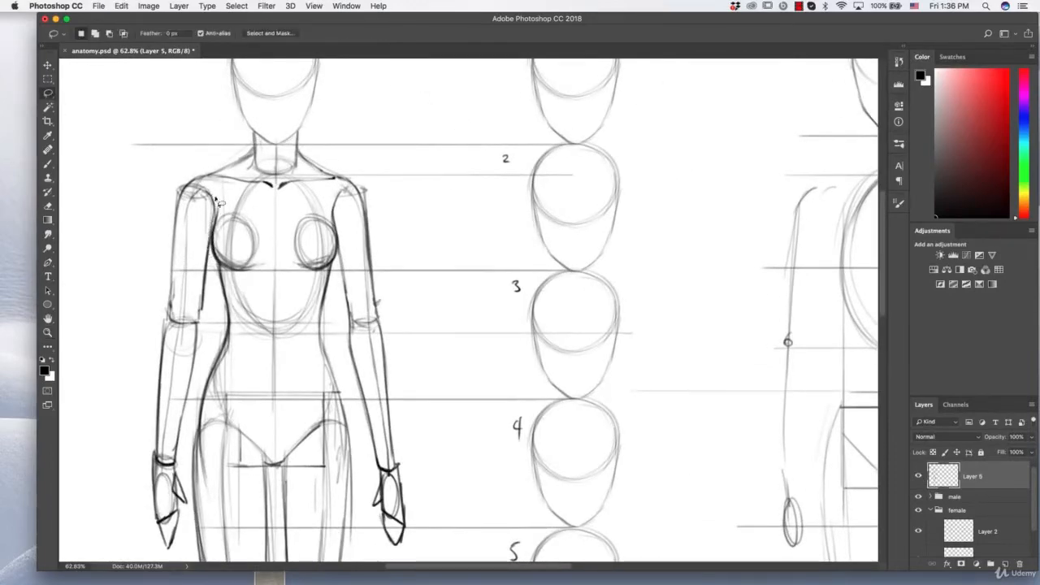
{"action": "mouse_move", "coordinate": [215, 244]}
{"action": "left_mouse_down"}
{"action": "mouse_move", "coordinate": [262, 309]}
{"action": "mouse_move", "coordinate": [334, 278]}
{"action": "mouse_move", "coordinate": [338, 214]}
{"action": "mouse_move", "coordinate": [302, 197]}
{"action": "mouse_move", "coordinate": [212, 243]}
{"action": "left_mouse_up"}
{"action": "key", "text": "ctrl+t"}
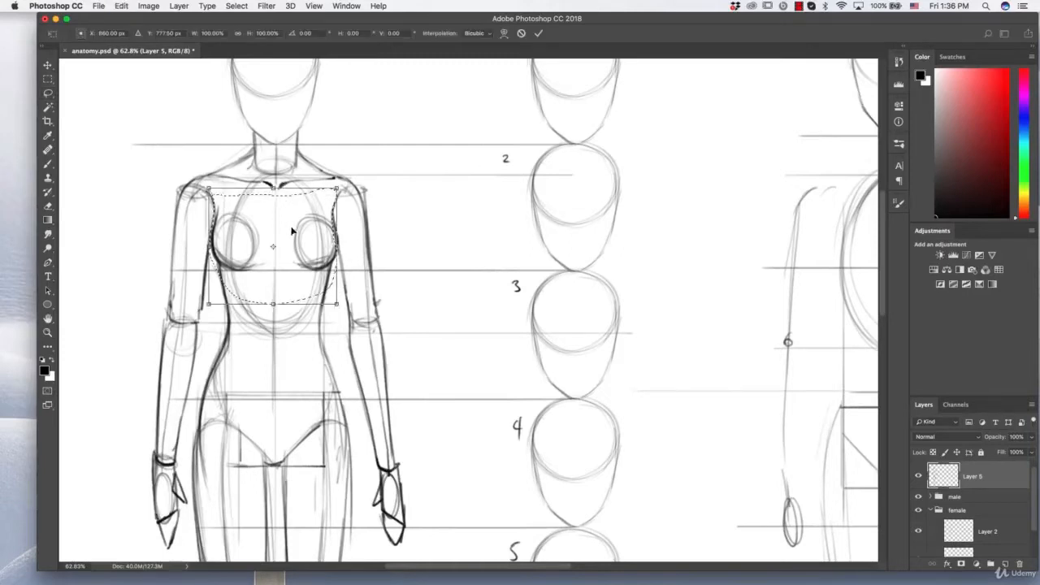
{"action": "left_click_drag", "start_coordinate": [308, 229], "coordinate": [311, 234]}
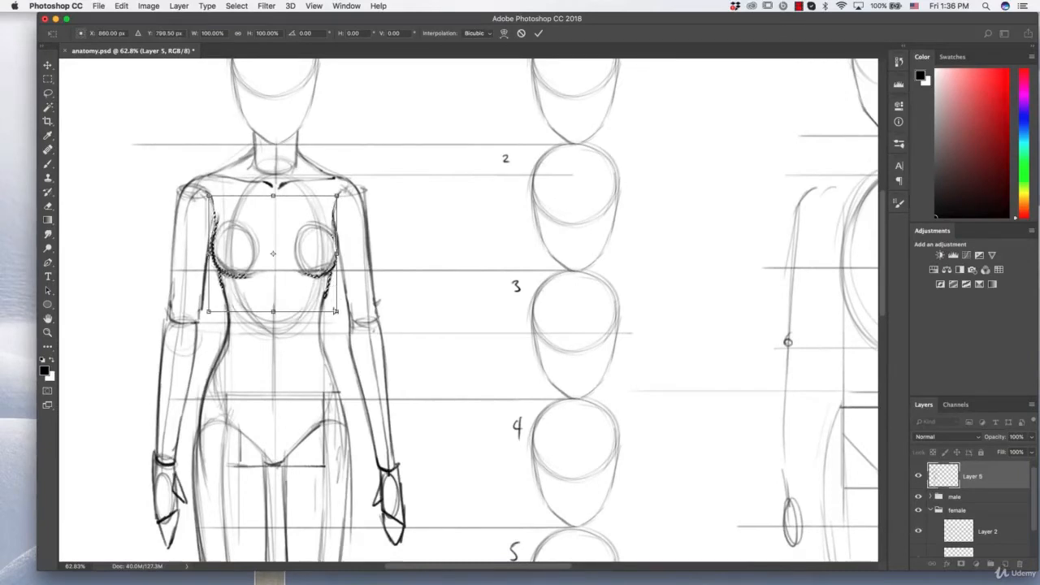
{"action": "key", "text": "Return"}
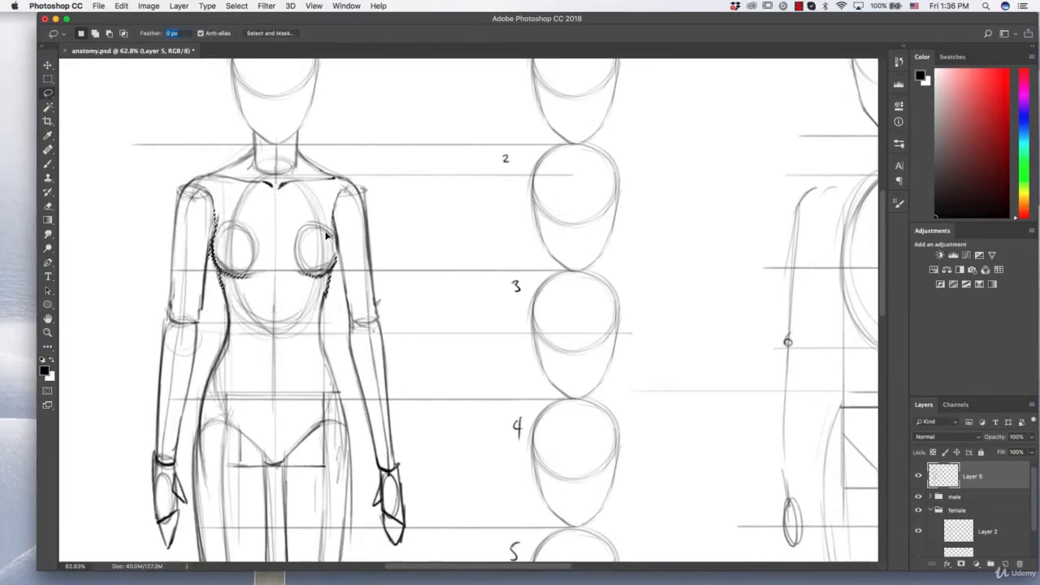
{"action": "key", "text": "ctrl+d"}
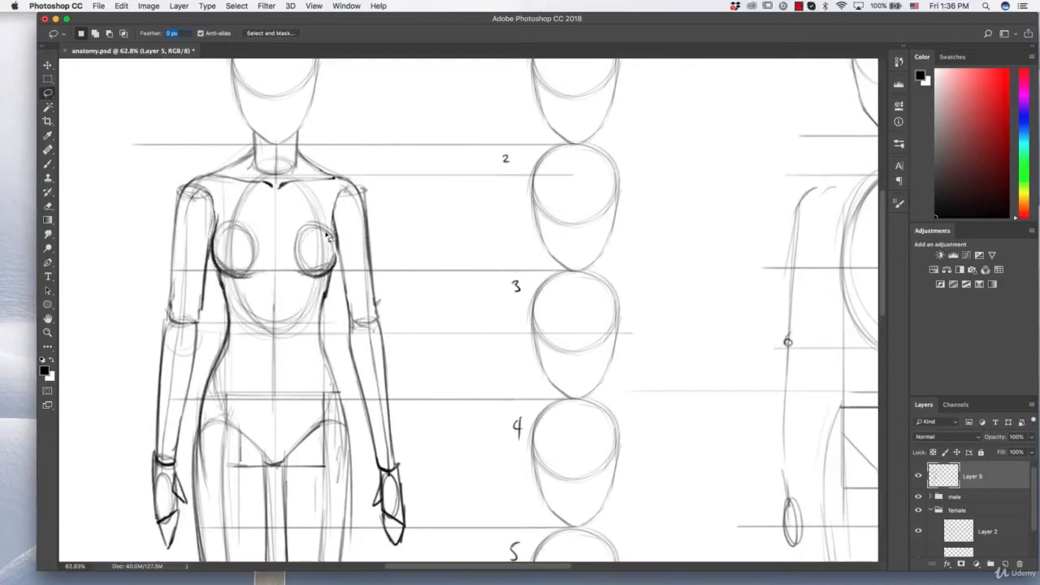
- Redraw the breast and rib-cage contours around the moved area and reinforce the waist line into the hip
{"action": "left_click", "coordinate": [48, 164]}
{"action": "left_click_drag", "start_coordinate": [334, 230], "coordinate": [328, 270]}
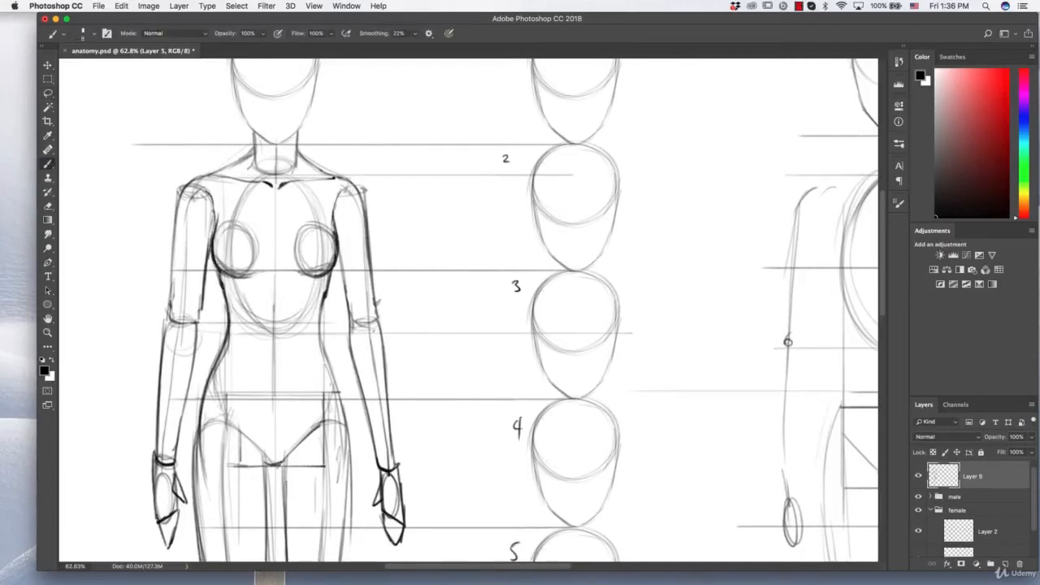
{"action": "left_click_drag", "start_coordinate": [216, 204], "coordinate": [227, 330]}
{"action": "left_click_drag", "start_coordinate": [318, 299], "coordinate": [336, 380]}
{"action": "left_click_drag", "start_coordinate": [328, 357], "coordinate": [345, 416]}
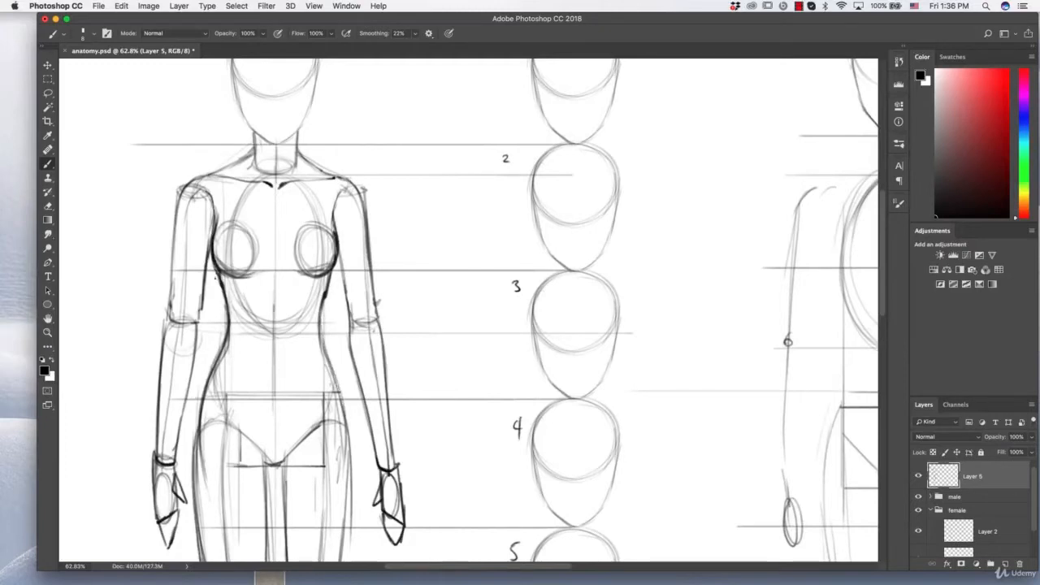
- Darken the inner and outer contours of both arms so the upper arms flow through the elbows into the forearms
{"action": "left_click_drag", "start_coordinate": [222, 286], "coordinate": [231, 363]}
{"action": "left_click_drag", "start_coordinate": [203, 273], "coordinate": [194, 364]}
{"action": "left_click_drag", "start_coordinate": [175, 201], "coordinate": [172, 312]}
{"action": "left_click_drag", "start_coordinate": [173, 247], "coordinate": [166, 354]}
{"action": "left_click_drag", "start_coordinate": [335, 260], "coordinate": [350, 351]}
{"action": "left_click_drag", "start_coordinate": [369, 260], "coordinate": [380, 338]}
{"action": "left_click_drag", "start_coordinate": [377, 312], "coordinate": [388, 383]}
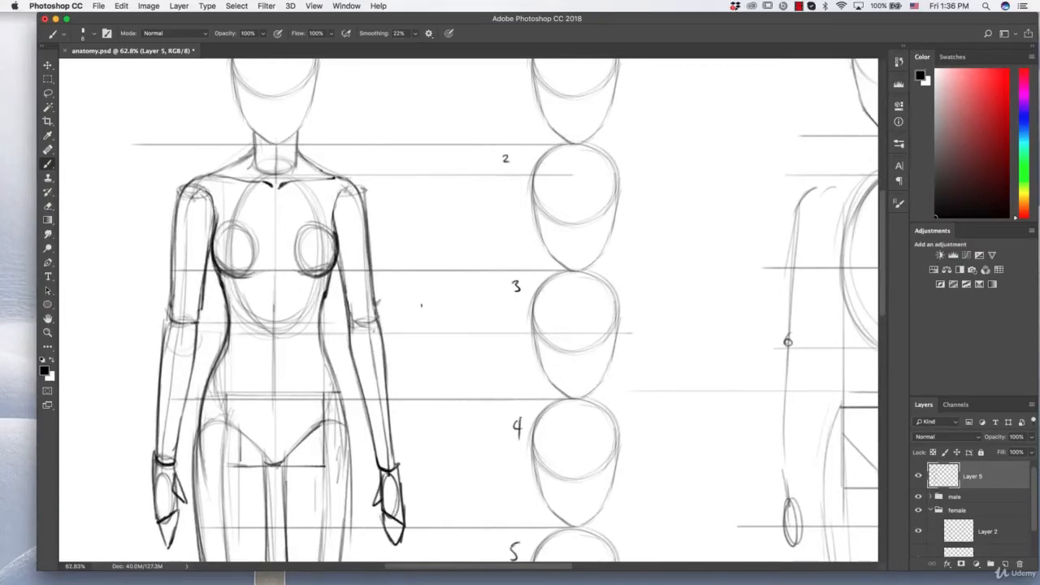
- Reinforce the hip and thigh contours on both of the female figure's legs
{"action": "key", "text": "z"}
{"action": "left_click_drag", "start_coordinate": [434, 306], "coordinate": [421, 332]}
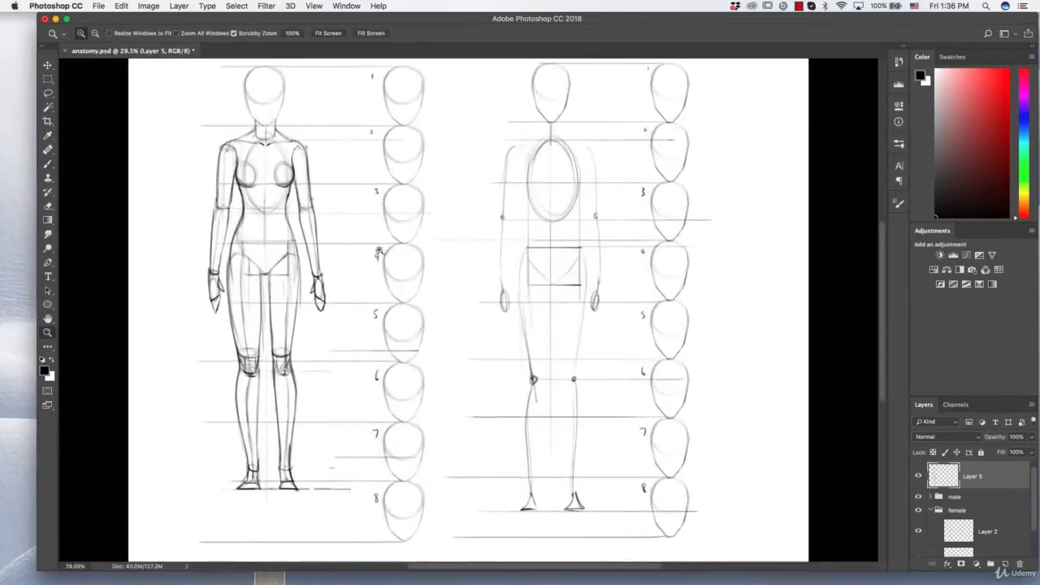
{"action": "left_click_drag", "start_coordinate": [345, 169], "coordinate": [366, 155]}
{"action": "left_click_drag", "start_coordinate": [356, 284], "coordinate": [359, 217]}
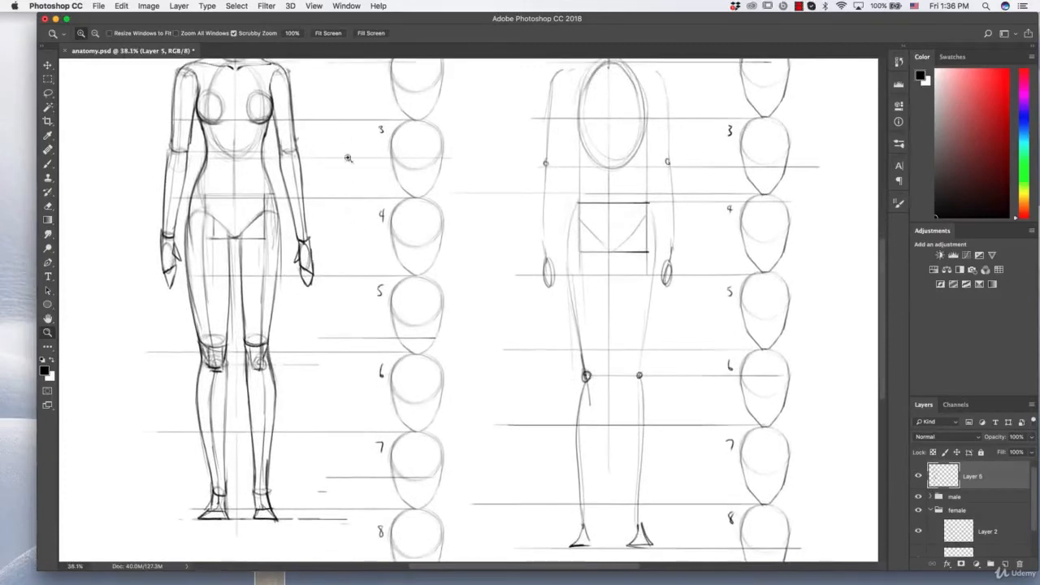
{"action": "left_click", "coordinate": [47, 165]}
{"action": "left_click_drag", "start_coordinate": [193, 196], "coordinate": [185, 292]}
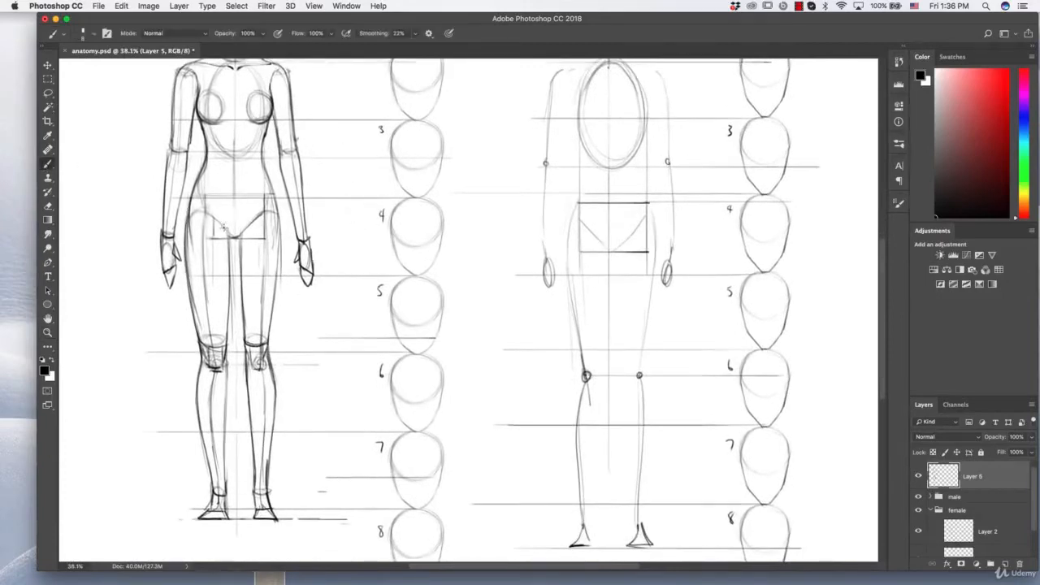
{"action": "left_click_drag", "start_coordinate": [226, 239], "coordinate": [246, 328]}
{"action": "left_click_drag", "start_coordinate": [275, 239], "coordinate": [268, 356]}
{"action": "mouse_move", "coordinate": [405, 244]}
{"action": "left_mouse_down"}
{"action": "mouse_move", "coordinate": [348, 273]}
{"action": "mouse_move", "coordinate": [394, 229]}
{"action": "left_mouse_up"}
{"action": "key", "text": "z"}
{"action": "mouse_move", "coordinate": [571, 205]}
{"action": "left_mouse_down"}
{"action": "mouse_move", "coordinate": [602, 195]}
{"action": "mouse_move", "coordinate": [581, 199]}
{"action": "left_mouse_up"}
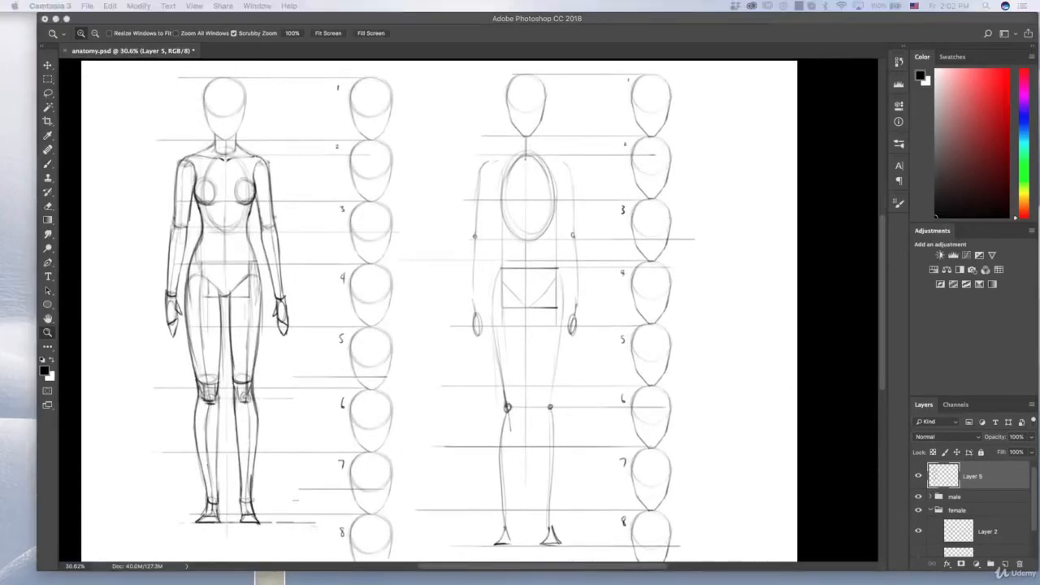
- Add a new layer and sketch both sides of the male figure's neck below the jaw
{"action": "left_click", "coordinate": [1006, 563]}
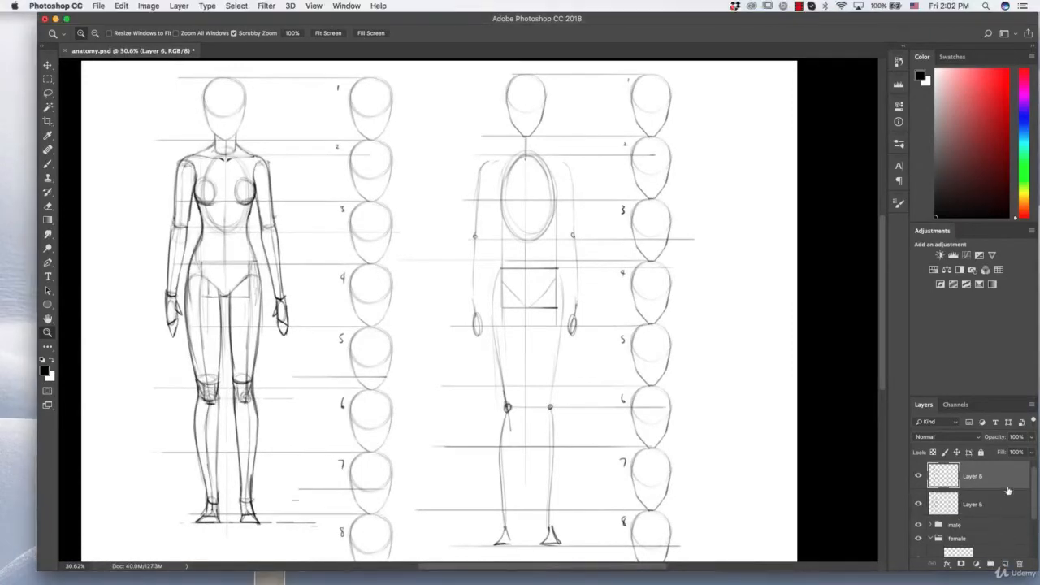
{"action": "left_click_drag", "start_coordinate": [594, 130], "coordinate": [619, 132]}
{"action": "mouse_move", "coordinate": [576, 169]}
{"action": "left_mouse_down"}
{"action": "mouse_move", "coordinate": [424, 190]}
{"action": "mouse_move", "coordinate": [446, 133]}
{"action": "left_mouse_up"}
{"action": "left_click", "coordinate": [48, 164]}
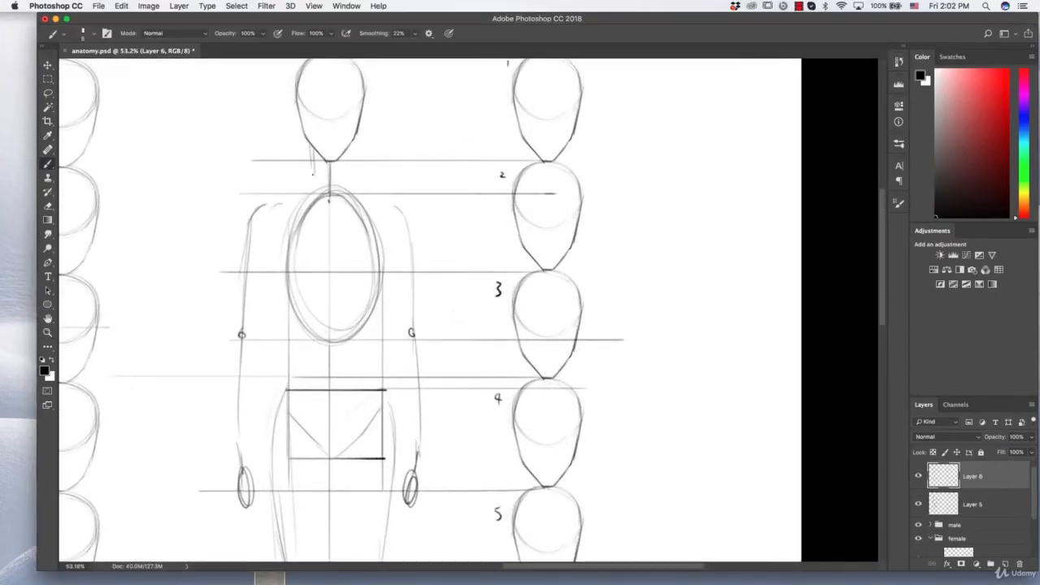
{"action": "left_click_drag", "start_coordinate": [311, 159], "coordinate": [313, 172]}
{"action": "left_click_drag", "start_coordinate": [306, 145], "coordinate": [309, 174]}
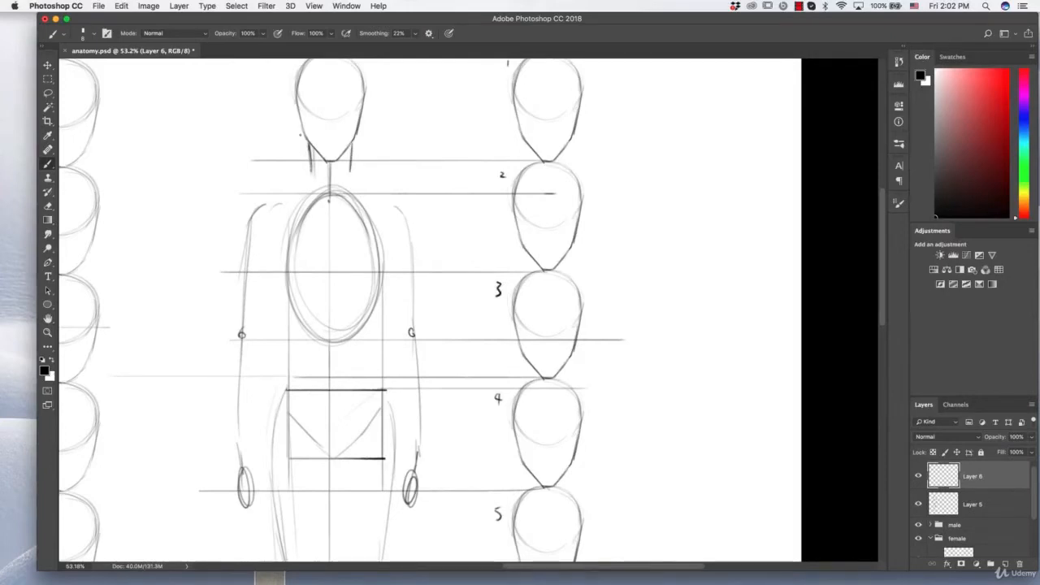
{"action": "left_click_drag", "start_coordinate": [300, 127], "coordinate": [304, 175]}
{"action": "left_click_drag", "start_coordinate": [360, 130], "coordinate": [358, 153]}
{"action": "key", "text": "super+z"}
{"action": "key", "text": "super+z"}
- Draw the male neck's curved base and the sloping shoulder lines that taper into both sides of the upper torso
{"action": "mouse_move", "coordinate": [305, 184]}
{"action": "left_mouse_down"}
{"action": "mouse_move", "coordinate": [336, 190]}
{"action": "mouse_move", "coordinate": [349, 177]}
{"action": "mouse_move", "coordinate": [304, 182]}
{"action": "left_mouse_up"}
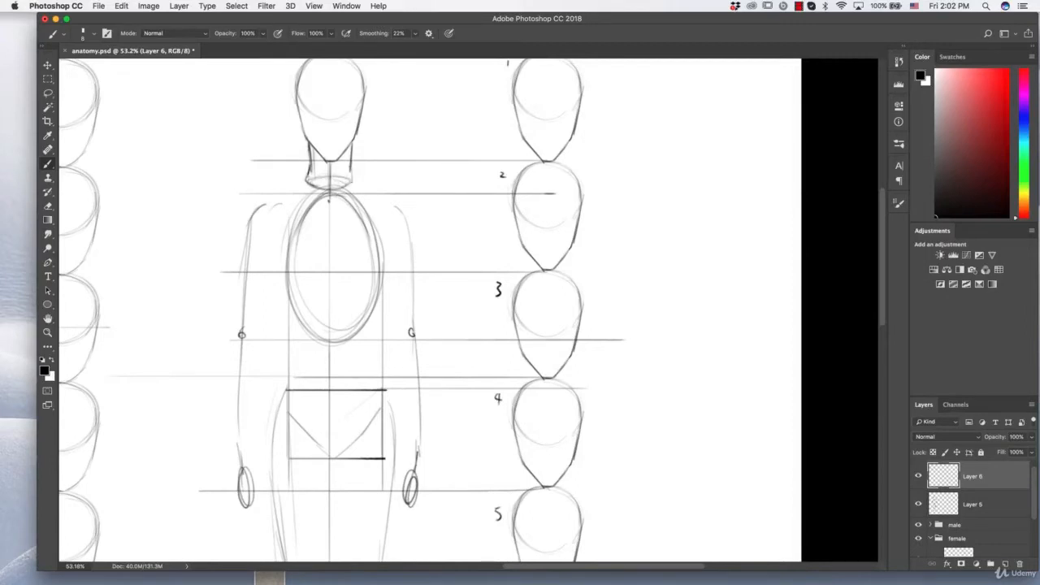
{"action": "left_click_drag", "start_coordinate": [355, 147], "coordinate": [352, 178]}
{"action": "left_click_drag", "start_coordinate": [253, 195], "coordinate": [307, 172]}
{"action": "left_click_drag", "start_coordinate": [252, 211], "coordinate": [278, 283]}
{"action": "mouse_move", "coordinate": [389, 188]}
{"action": "left_mouse_down"}
{"action": "mouse_move", "coordinate": [416, 206]}
{"action": "mouse_move", "coordinate": [406, 268]}
{"action": "left_mouse_up"}
{"action": "left_click_drag", "start_coordinate": [411, 215], "coordinate": [384, 296]}
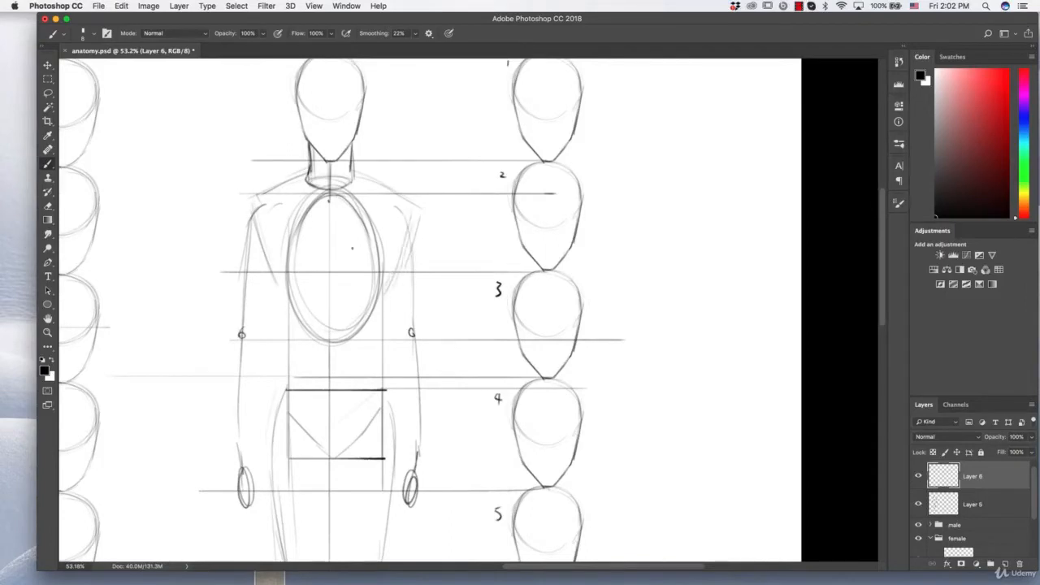
{"action": "left_click_drag", "start_coordinate": [268, 261], "coordinate": [285, 308]}
{"action": "left_click_drag", "start_coordinate": [403, 257], "coordinate": [381, 310]}
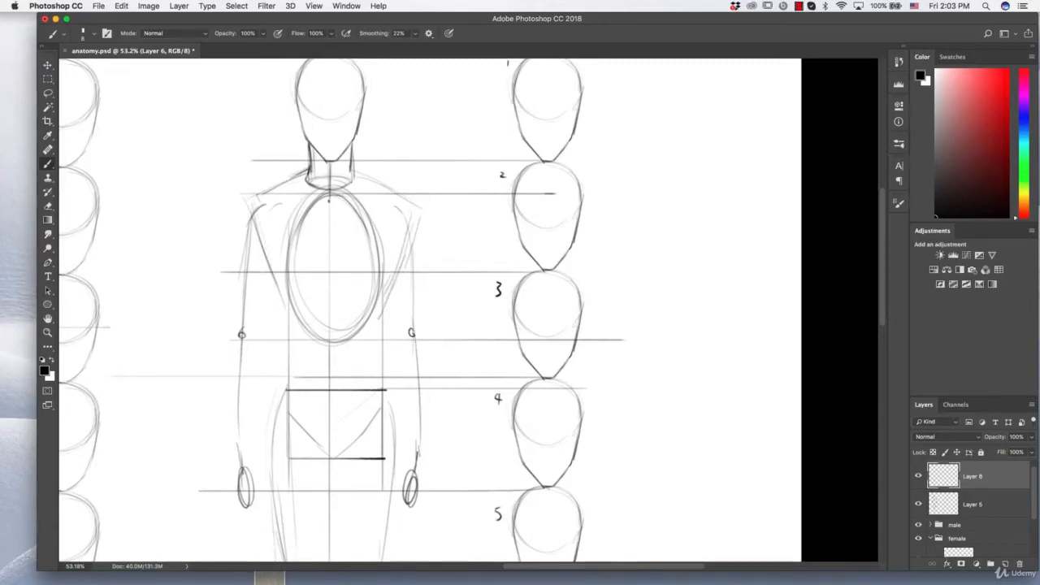
- Reinforce the neck-to-shoulder slopes and draw the collarbones from the pit of the neck out to both shoulders
{"action": "left_click_drag", "start_coordinate": [301, 173], "coordinate": [269, 189]}
{"action": "left_click_drag", "start_coordinate": [354, 166], "coordinate": [390, 189]}
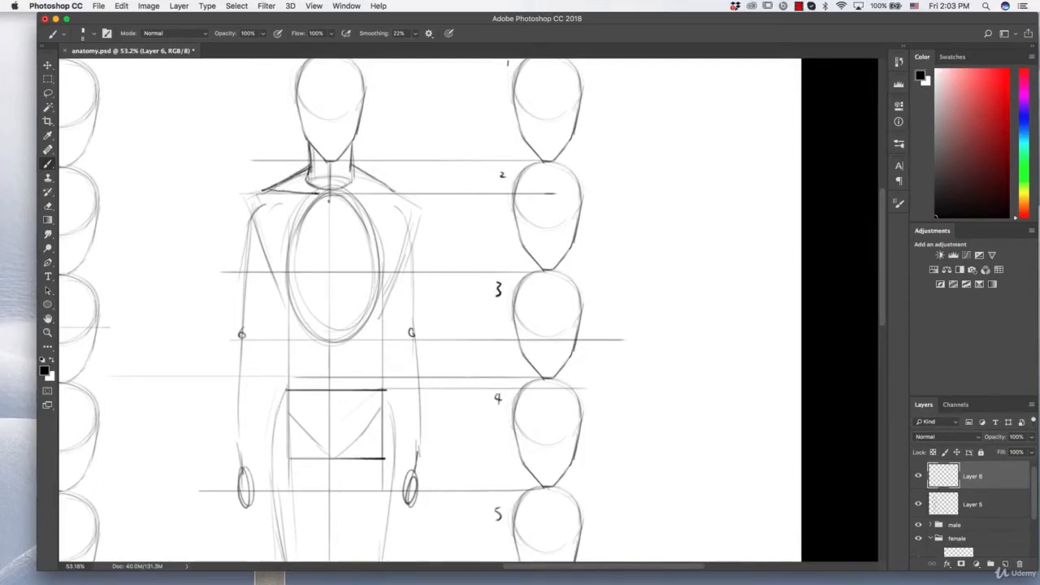
{"action": "key", "text": "super+z"}
{"action": "left_click_drag", "start_coordinate": [262, 192], "coordinate": [319, 189]}
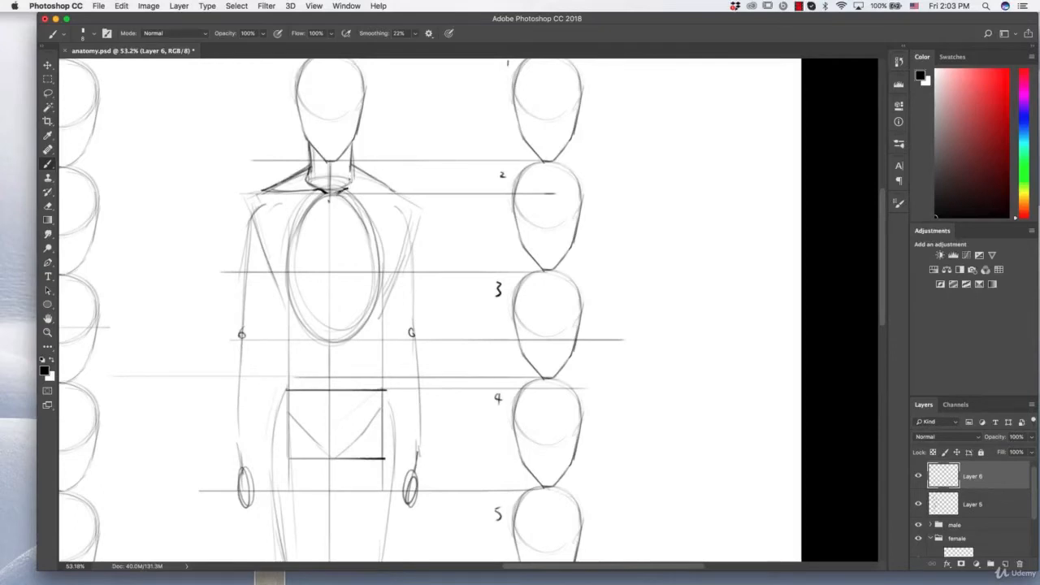
{"action": "left_click_drag", "start_coordinate": [378, 192], "coordinate": [395, 192]}
{"action": "left_click_drag", "start_coordinate": [261, 191], "coordinate": [246, 200]}
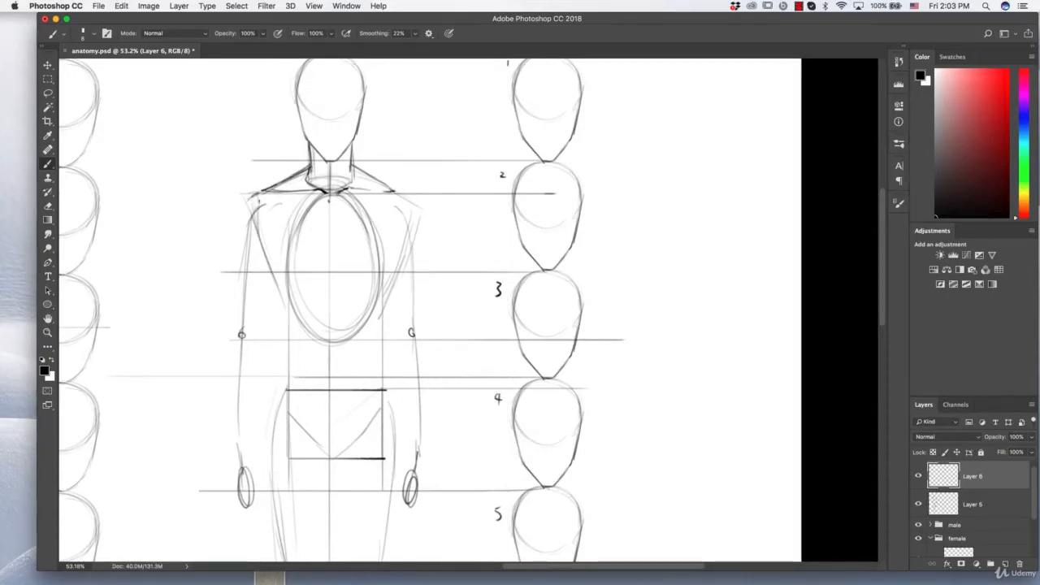
{"action": "left_click_drag", "start_coordinate": [298, 201], "coordinate": [382, 195]}
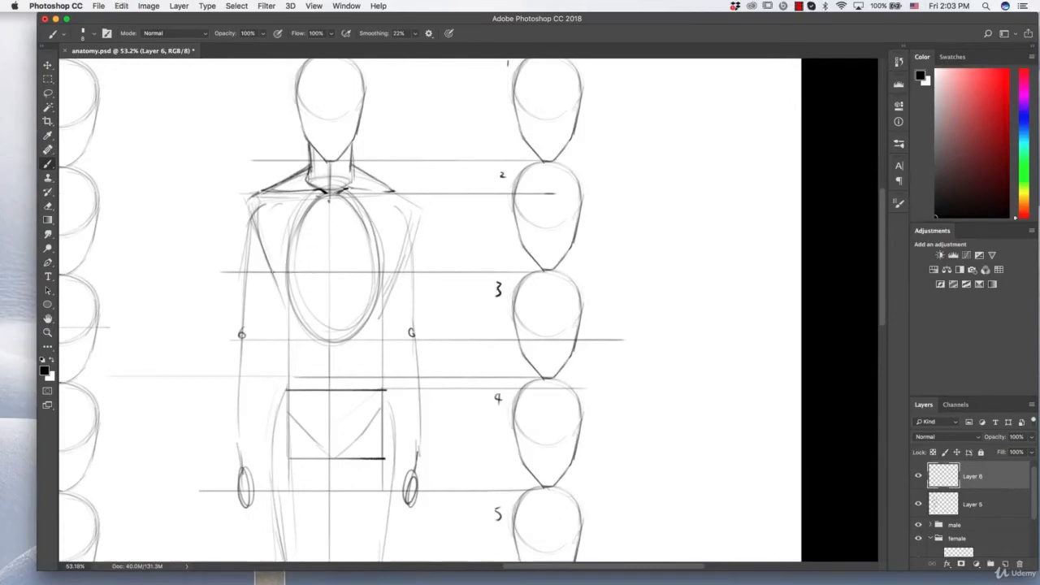
- Outline and darken the male chest muscles, curving from both armpits into a lower edge across the rib cage
{"action": "left_click_drag", "start_coordinate": [258, 226], "coordinate": [295, 271]}
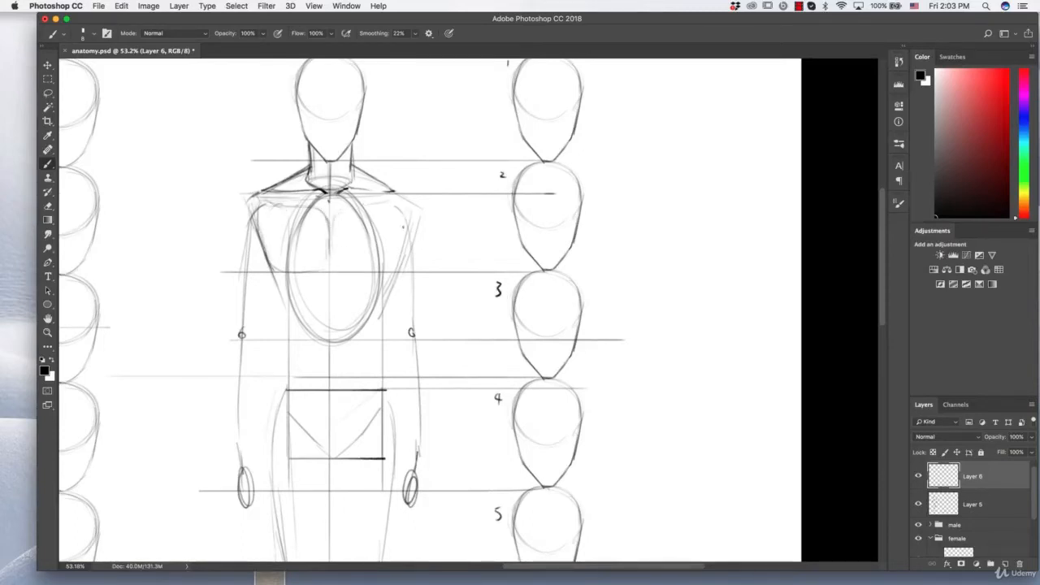
{"action": "left_click_drag", "start_coordinate": [403, 235], "coordinate": [383, 274]}
{"action": "key", "text": "z"}
{"action": "left_click_drag", "start_coordinate": [482, 184], "coordinate": [466, 181]}
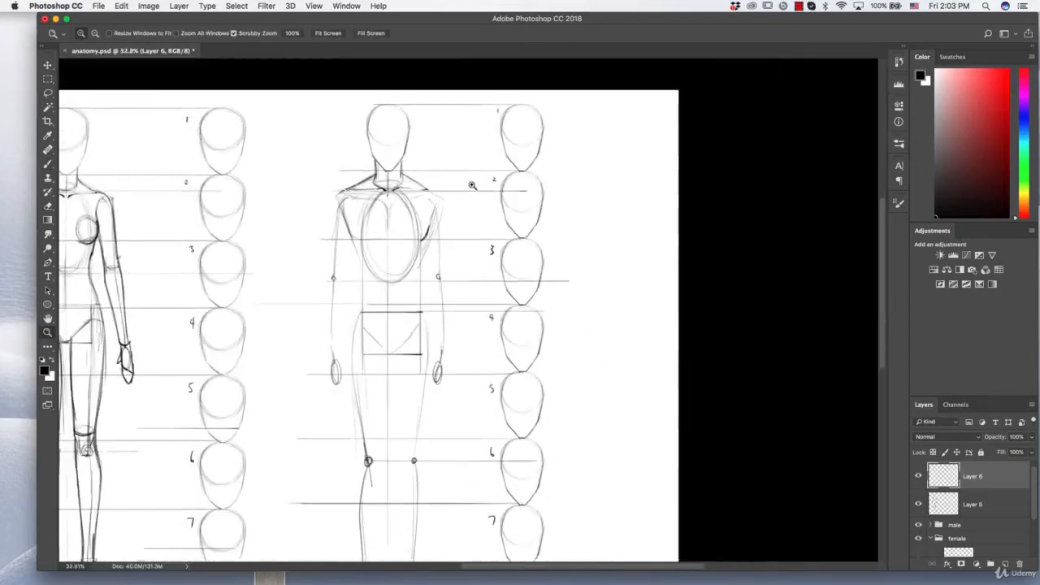
{"action": "scroll", "coordinate": [460, 188], "scroll_direction": "left", "scroll_amount": 4}
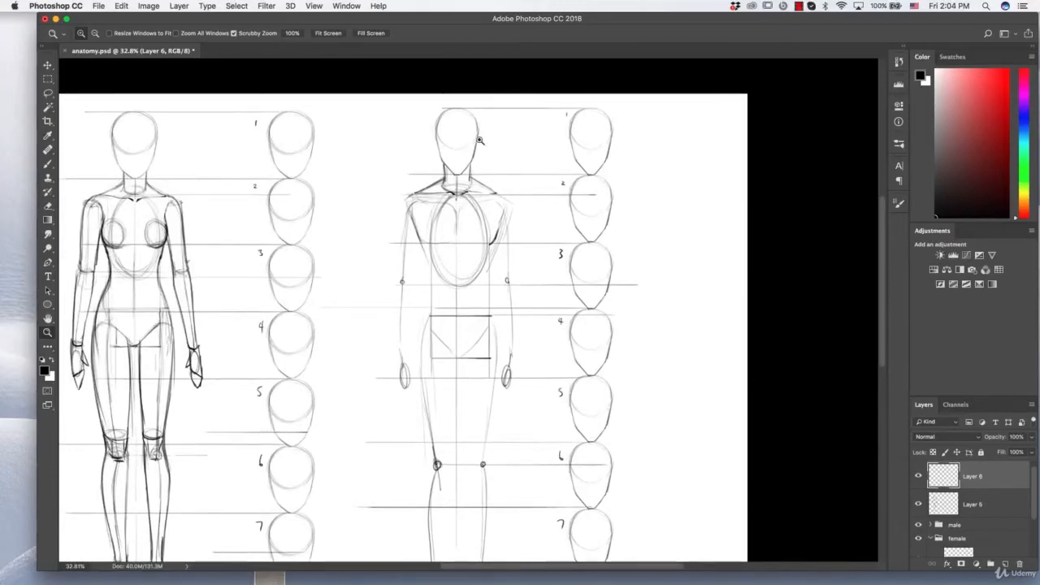
{"action": "mouse_move", "coordinate": [505, 248]}
{"action": "left_mouse_down"}
{"action": "mouse_move", "coordinate": [521, 235]}
{"action": "mouse_move", "coordinate": [485, 250]}
{"action": "left_mouse_up"}
{"action": "left_click", "coordinate": [48, 164]}
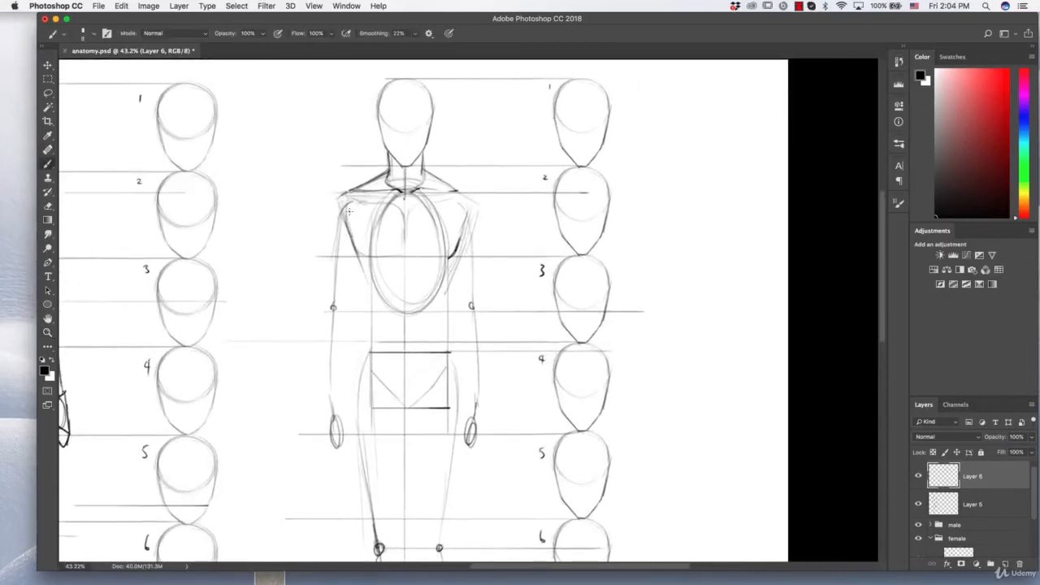
{"action": "left_click_drag", "start_coordinate": [346, 221], "coordinate": [359, 254]}
{"action": "left_click_drag", "start_coordinate": [381, 256], "coordinate": [448, 257]}
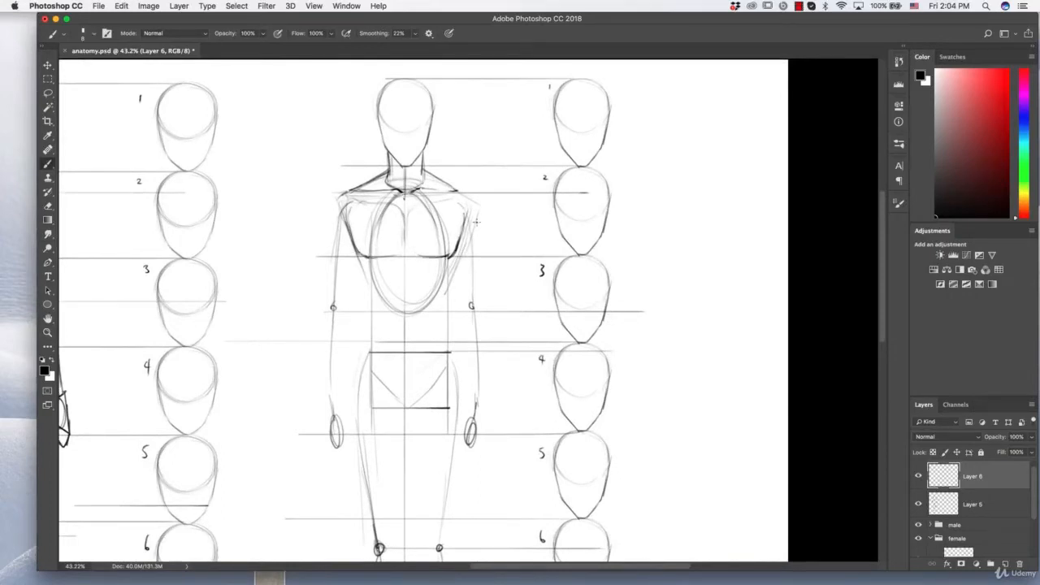
- Darken both sides of the male torso from the chest to the waist and close them along the pelvis box's upper edge
{"action": "left_click_drag", "start_coordinate": [353, 230], "coordinate": [364, 302]}
{"action": "left_click_drag", "start_coordinate": [354, 248], "coordinate": [366, 299]}
{"action": "left_click_drag", "start_coordinate": [468, 241], "coordinate": [447, 301]}
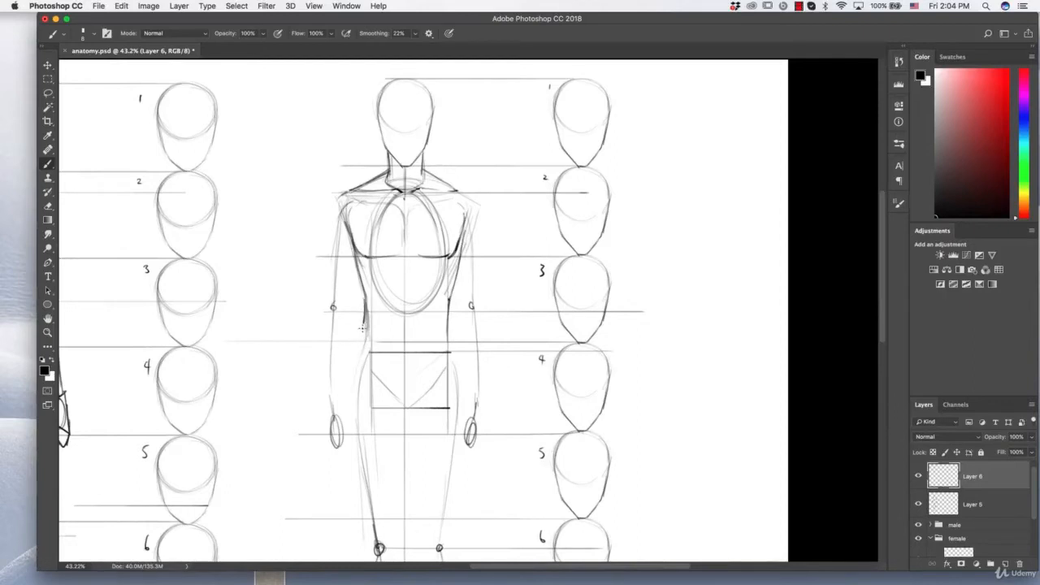
{"action": "left_click_drag", "start_coordinate": [363, 328], "coordinate": [370, 351]}
{"action": "left_click_drag", "start_coordinate": [450, 294], "coordinate": [447, 352]}
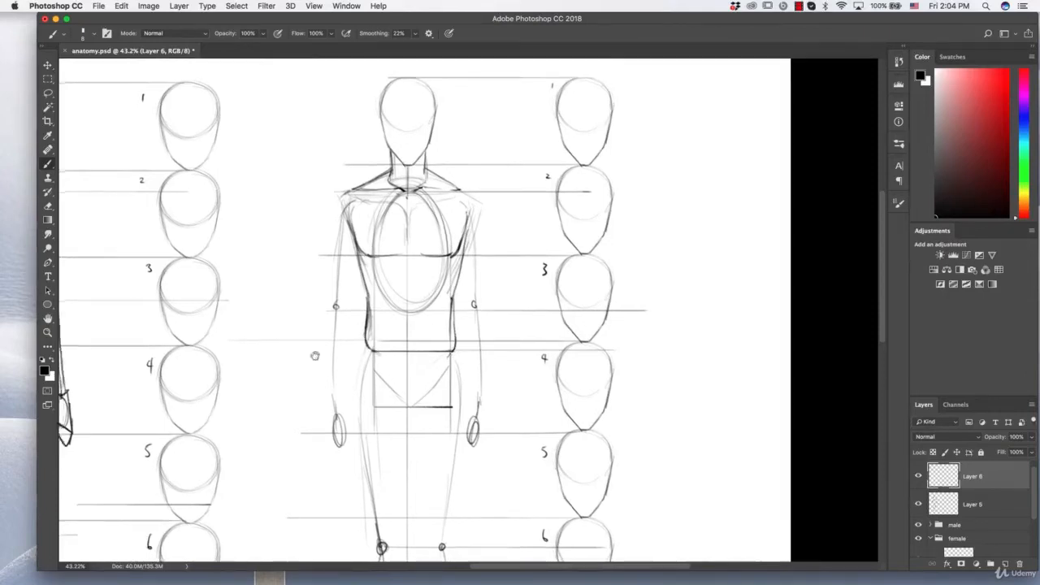
- Retrace the female figure's waist curve into the hip
{"action": "scroll", "coordinate": [452, 321], "scroll_direction": "left", "scroll_amount": 5}
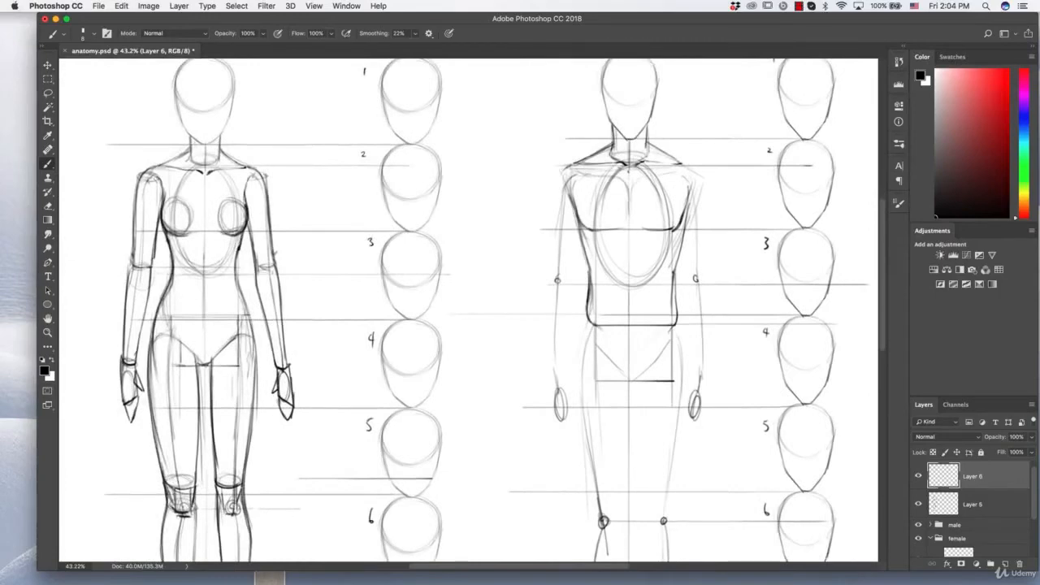
{"action": "left_click_drag", "start_coordinate": [174, 260], "coordinate": [158, 305]}
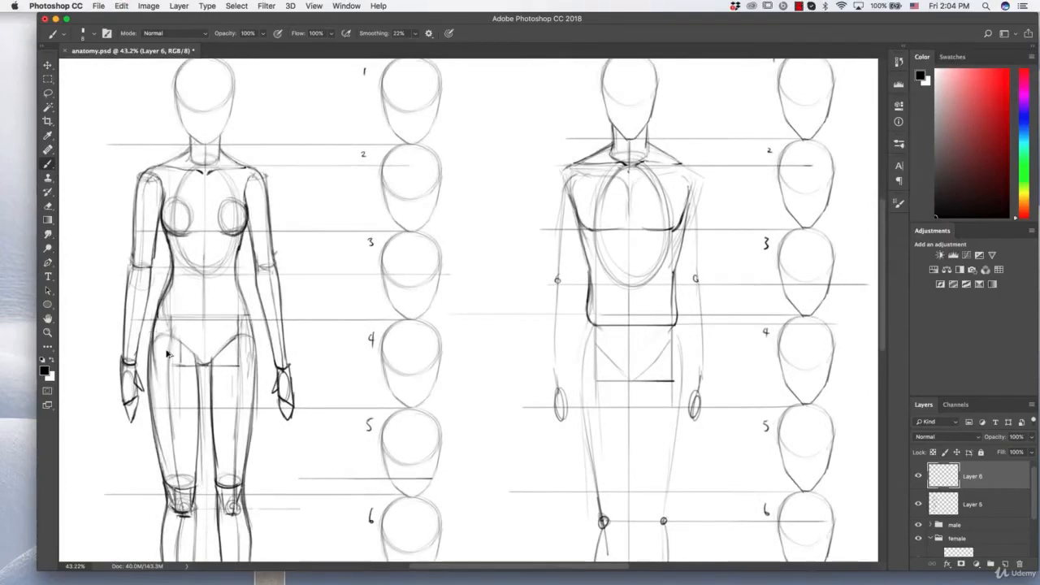
- Draw the male figure's pelvis as a tapering wedge from both sides of the waistline down to the crotch
{"action": "scroll", "coordinate": [395, 274], "scroll_direction": "right", "scroll_amount": 5}
{"action": "scroll", "coordinate": [394, 274], "scroll_direction": "down", "scroll_amount": 2}
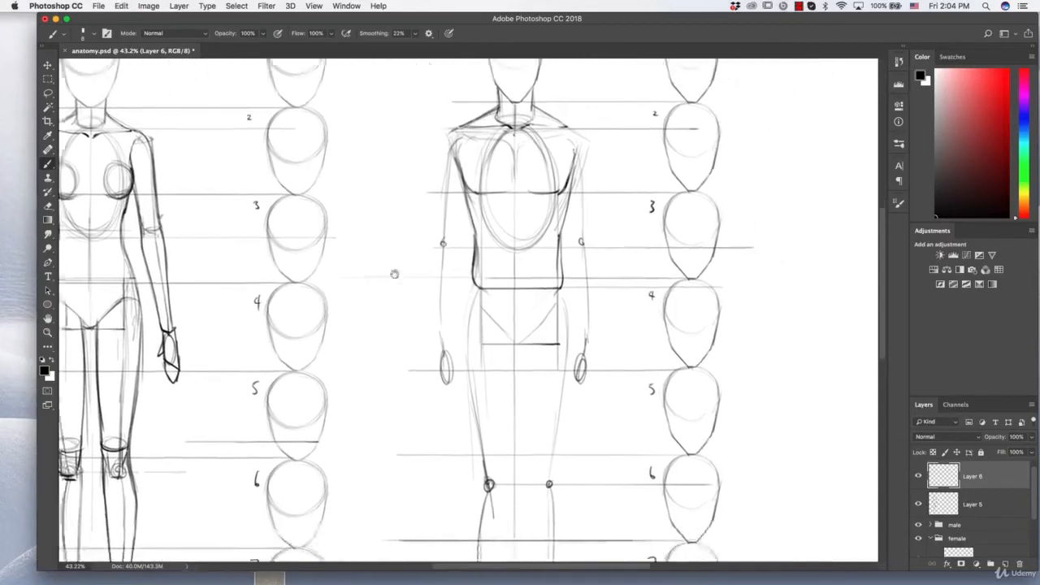
{"action": "scroll", "coordinate": [394, 274], "scroll_direction": "right", "scroll_amount": 6}
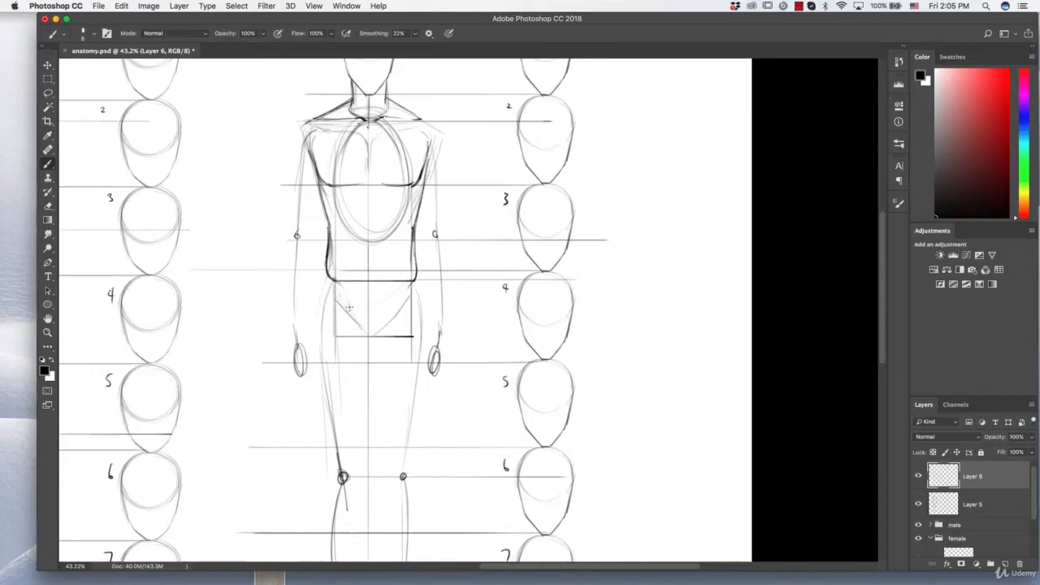
{"action": "mouse_move", "coordinate": [340, 283]}
{"action": "left_mouse_down"}
{"action": "mouse_move", "coordinate": [361, 333]}
{"action": "mouse_move", "coordinate": [384, 333]}
{"action": "left_mouse_up"}
{"action": "mouse_move", "coordinate": [404, 286]}
{"action": "left_mouse_down"}
{"action": "mouse_move", "coordinate": [391, 321]}
{"action": "mouse_move", "coordinate": [370, 334]}
{"action": "left_mouse_up"}
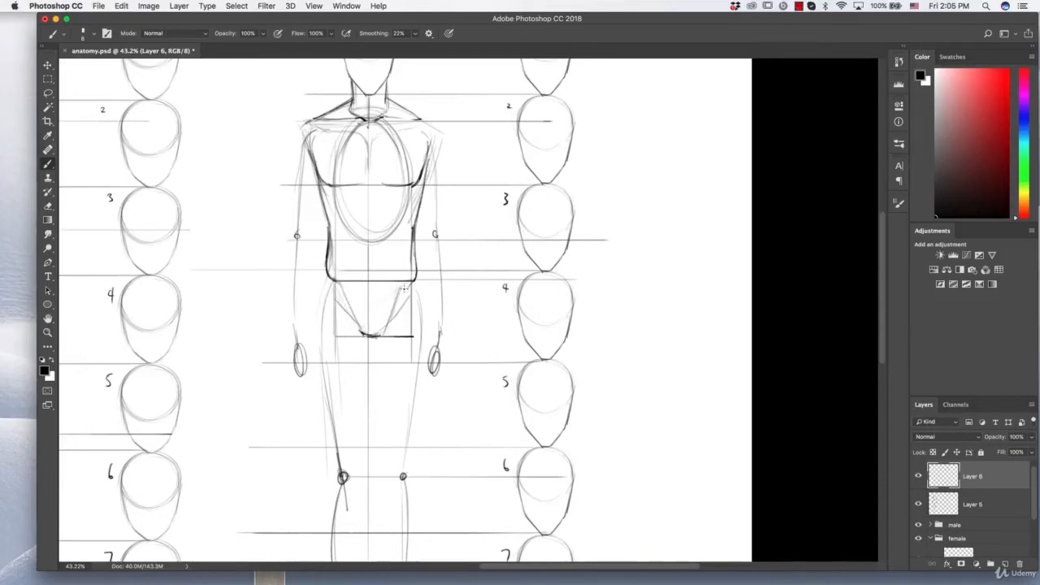
{"action": "left_click_drag", "start_coordinate": [405, 288], "coordinate": [391, 318]}
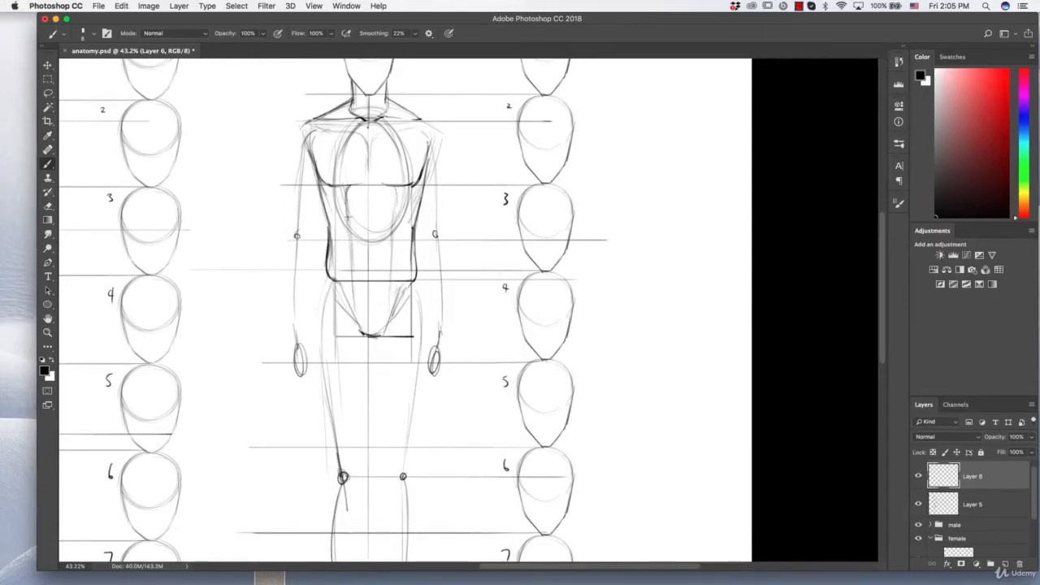
- Draw the abdominal column from the chest to the pelvis with side-muscle lines, and mark the navel
{"action": "left_click_drag", "start_coordinate": [348, 219], "coordinate": [350, 280]}
{"action": "left_click_drag", "start_coordinate": [394, 202], "coordinate": [395, 296]}
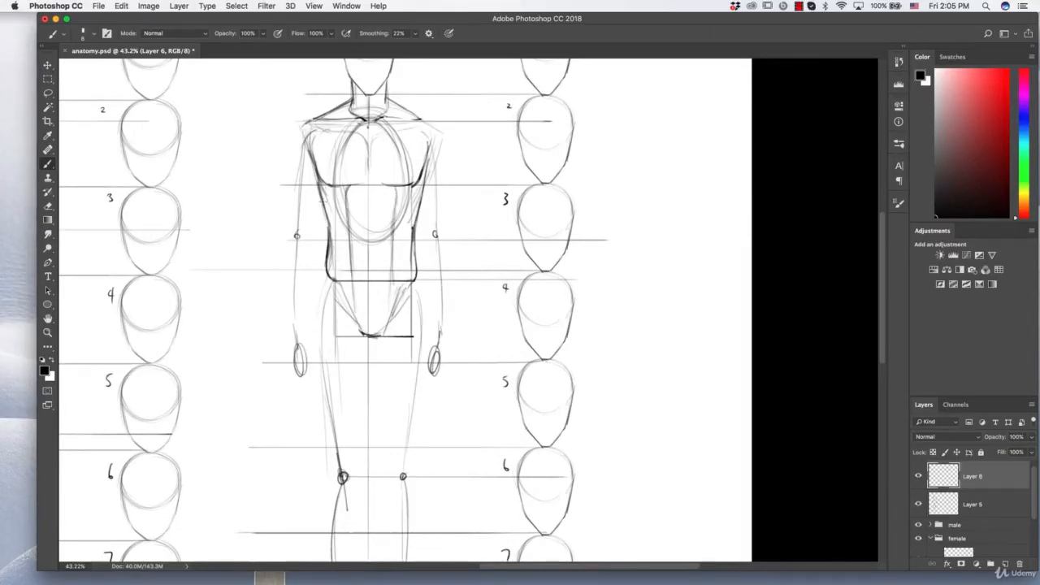
{"action": "mouse_move", "coordinate": [324, 209]}
{"action": "left_mouse_down"}
{"action": "mouse_move", "coordinate": [336, 258]}
{"action": "mouse_move", "coordinate": [328, 269]}
{"action": "left_mouse_up"}
{"action": "mouse_move", "coordinate": [414, 210]}
{"action": "left_mouse_down"}
{"action": "mouse_move", "coordinate": [414, 254]}
{"action": "mouse_move", "coordinate": [453, 248]}
{"action": "mouse_move", "coordinate": [444, 249]}
{"action": "left_mouse_up"}
{"action": "left_click_drag", "start_coordinate": [483, 245], "coordinate": [457, 219]}
{"action": "left_click_drag", "start_coordinate": [390, 165], "coordinate": [453, 167]}
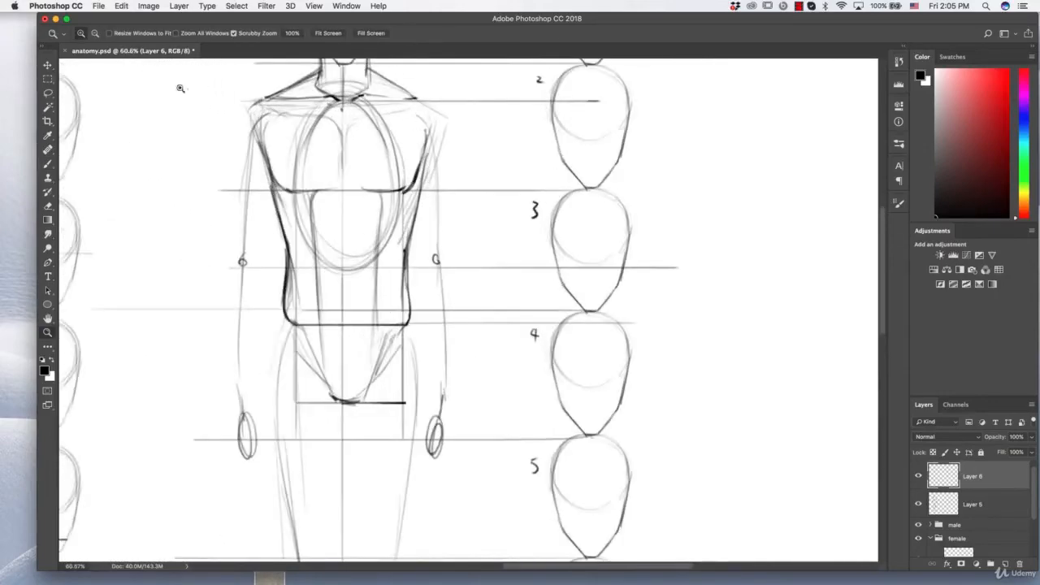
{"action": "key", "text": "b"}
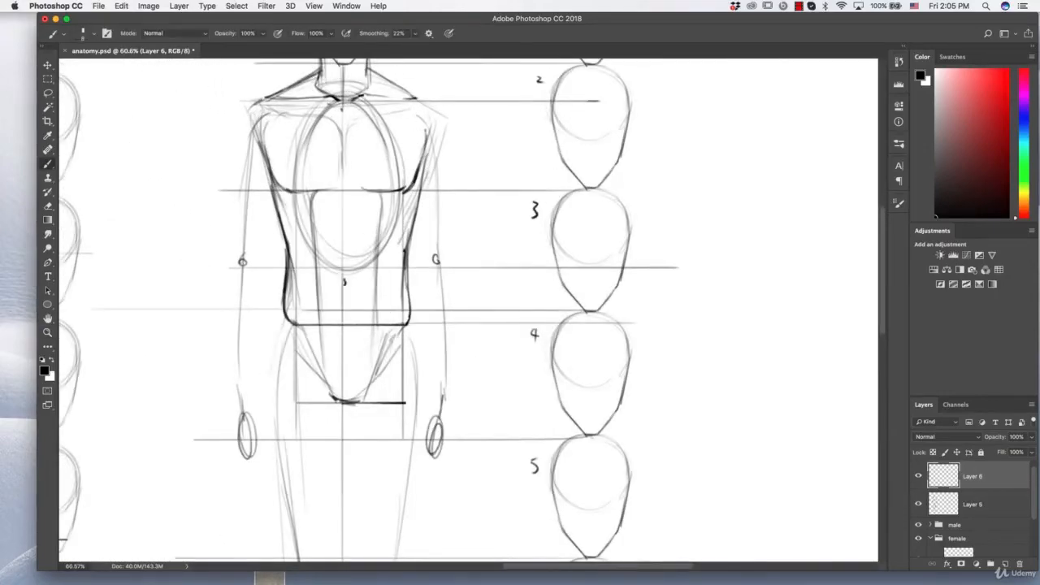
- Sketch the male figure's left-hand hip and thigh with outer and inner contours ending in a curve above the knee
{"action": "left_click_drag", "start_coordinate": [431, 246], "coordinate": [381, 247]}
{"action": "left_click_drag", "start_coordinate": [461, 279], "coordinate": [511, 283]}
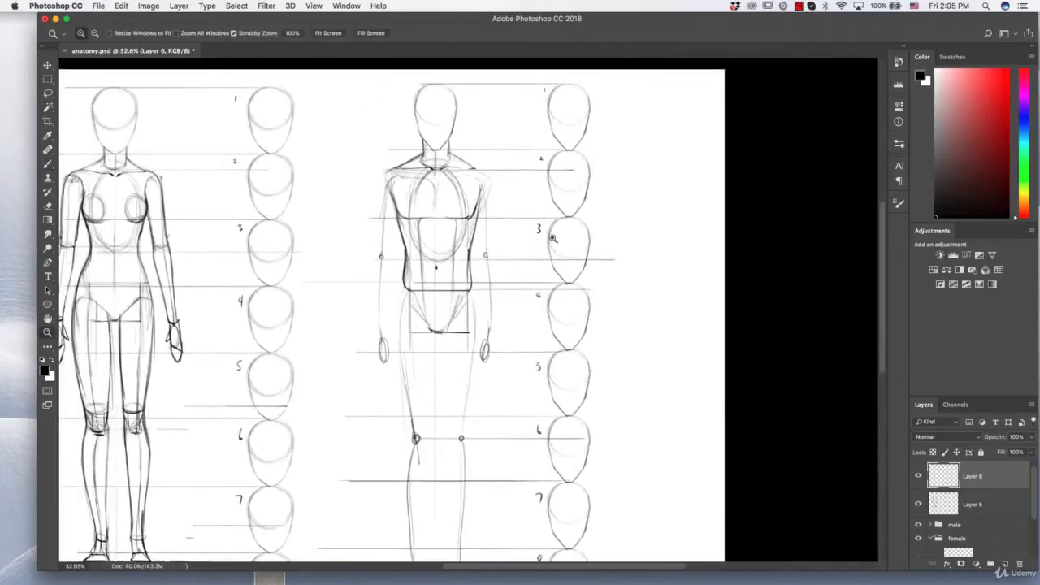
{"action": "left_click_drag", "start_coordinate": [552, 237], "coordinate": [580, 169]}
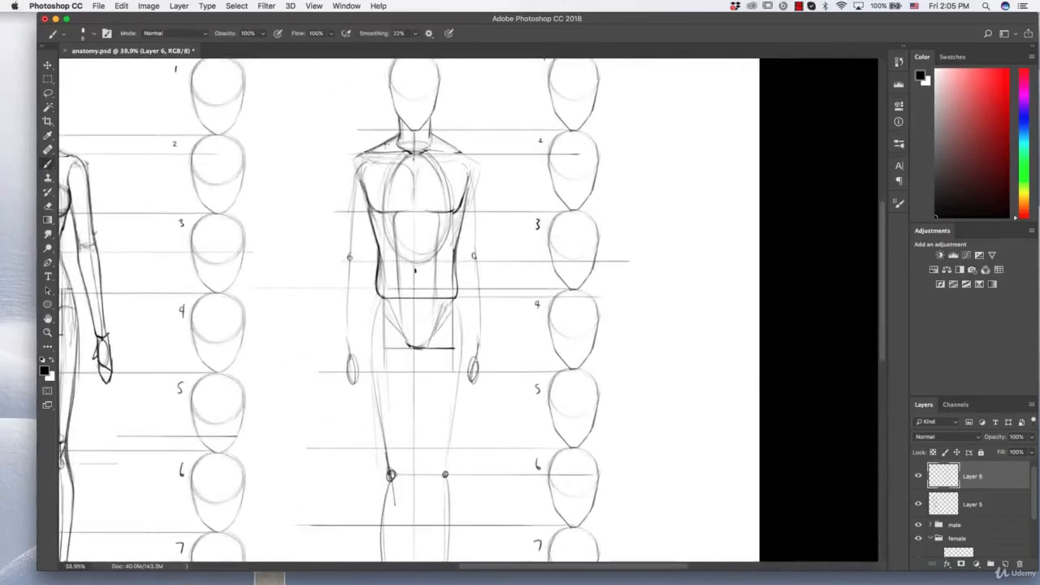
{"action": "left_click_drag", "start_coordinate": [405, 253], "coordinate": [367, 118]}
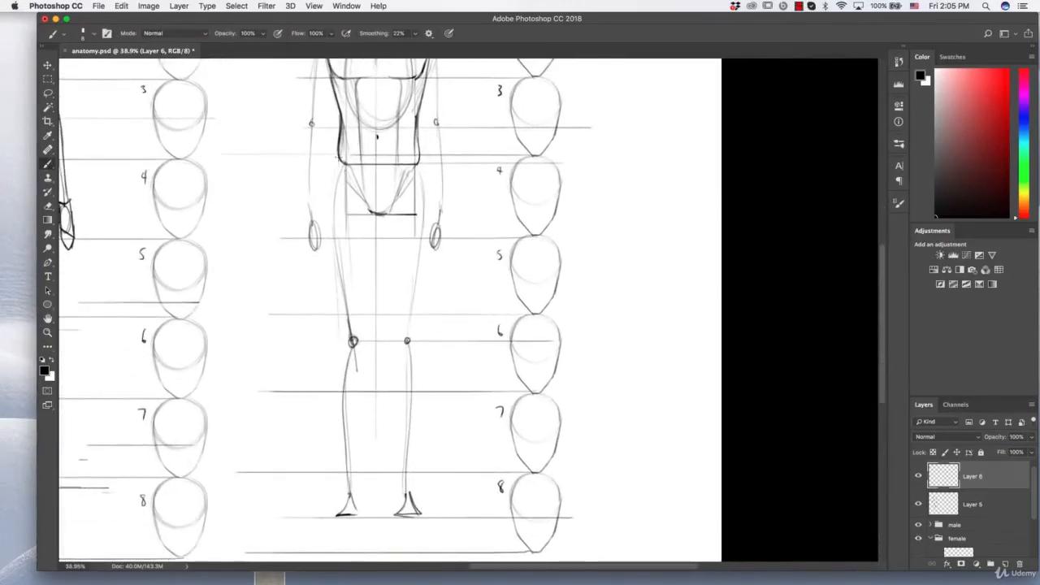
{"action": "mouse_move", "coordinate": [338, 159]}
{"action": "left_mouse_down"}
{"action": "mouse_move", "coordinate": [328, 185]}
{"action": "mouse_move", "coordinate": [363, 181]}
{"action": "mouse_move", "coordinate": [328, 285]}
{"action": "left_mouse_up"}
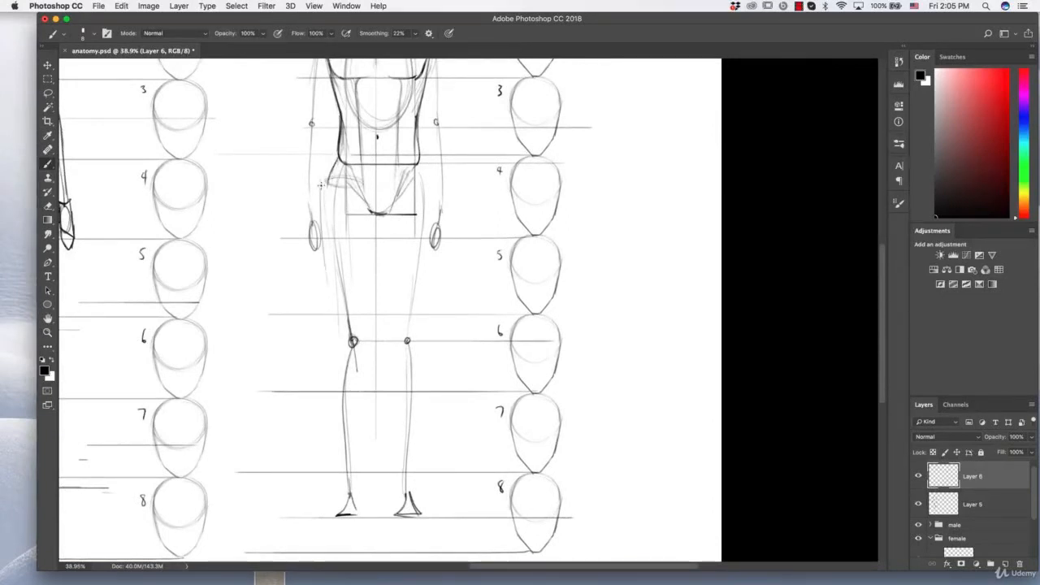
{"action": "mouse_move", "coordinate": [323, 182]}
{"action": "left_mouse_down"}
{"action": "mouse_move", "coordinate": [329, 299]}
{"action": "mouse_move", "coordinate": [335, 328]}
{"action": "mouse_move", "coordinate": [363, 332]}
{"action": "left_mouse_up"}
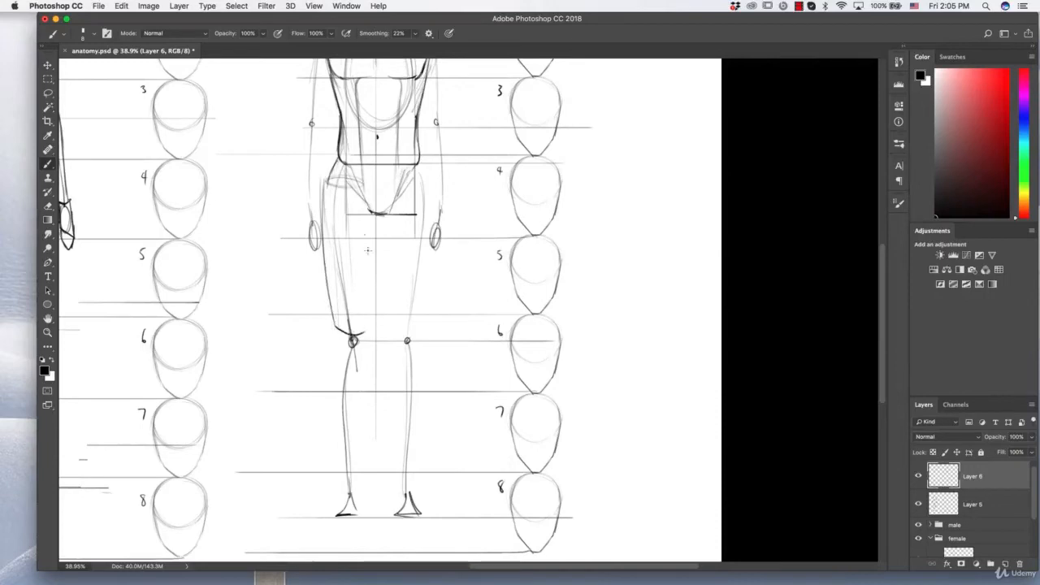
{"action": "left_click_drag", "start_coordinate": [365, 202], "coordinate": [365, 330]}
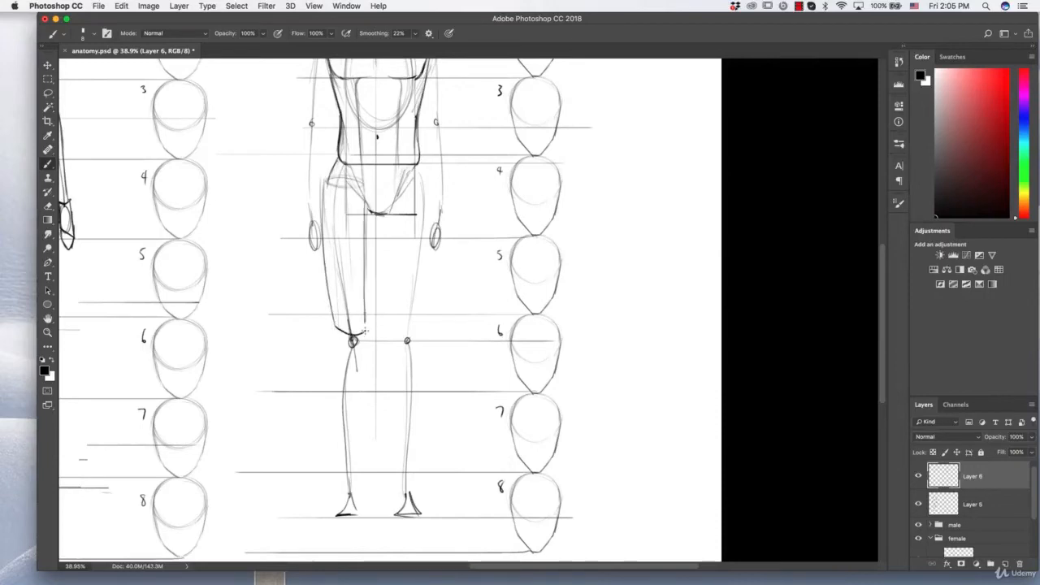
- Darken the left-hand thigh's contours from the waist over the hip to the knee and along the inner leg
{"action": "left_click_drag", "start_coordinate": [323, 185], "coordinate": [321, 244]}
{"action": "mouse_move", "coordinate": [340, 159]}
{"action": "left_mouse_down"}
{"action": "mouse_move", "coordinate": [328, 172]}
{"action": "mouse_move", "coordinate": [322, 247]}
{"action": "left_mouse_up"}
{"action": "left_click_drag", "start_coordinate": [325, 184], "coordinate": [322, 292]}
{"action": "left_click_drag", "start_coordinate": [325, 235], "coordinate": [339, 339]}
{"action": "mouse_move", "coordinate": [369, 210]}
{"action": "left_mouse_down"}
{"action": "mouse_move", "coordinate": [366, 273]}
{"action": "mouse_move", "coordinate": [367, 216]}
{"action": "left_mouse_up"}
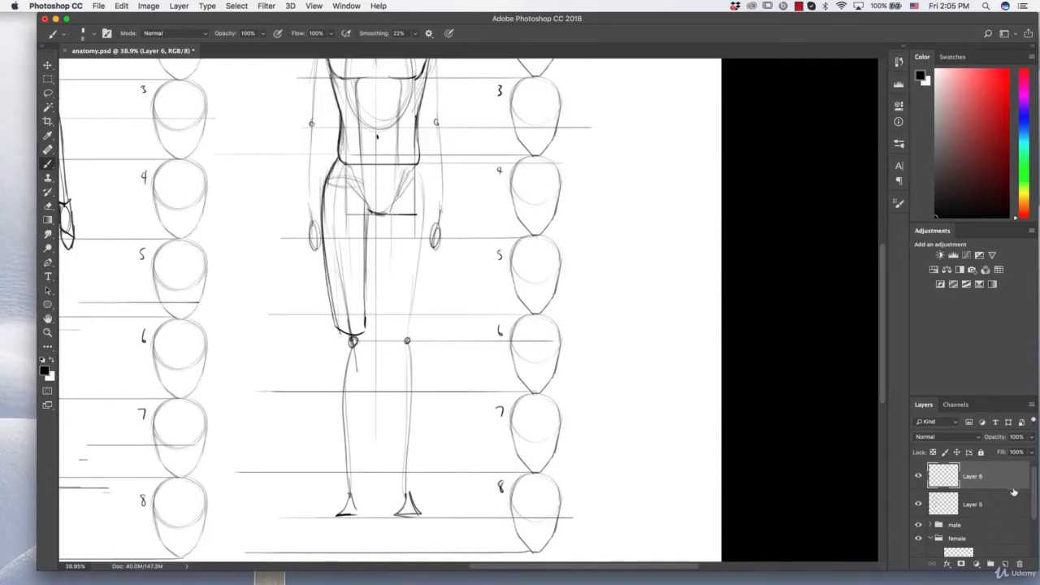
- Expand the male group, select Layer 4, and toggle its visibility to check that it holds the skeleton
{"action": "scroll", "coordinate": [979, 512], "scroll_direction": "down", "scroll_amount": 2}
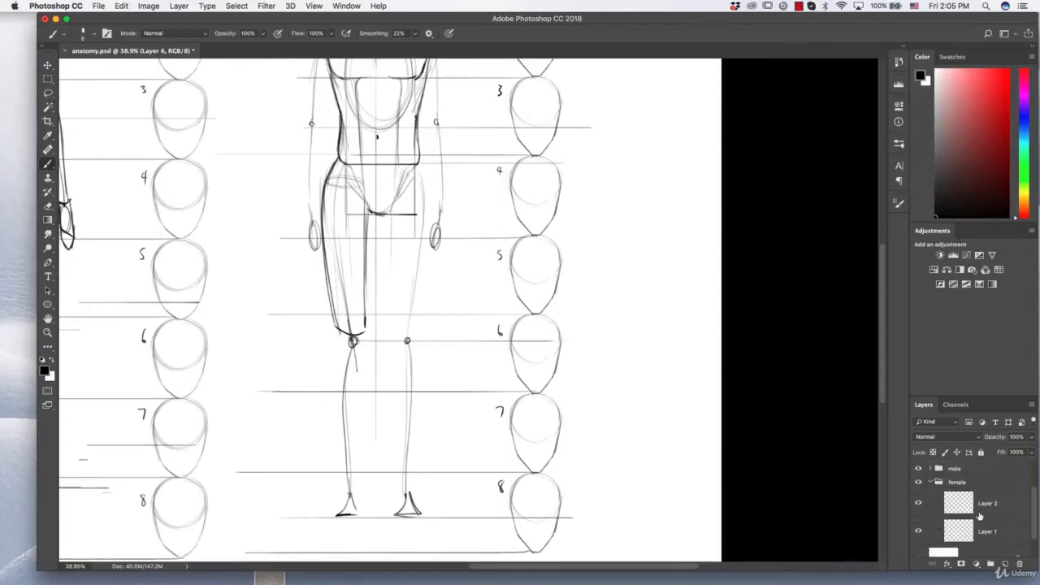
{"action": "left_click", "coordinate": [931, 483]}
{"action": "left_click", "coordinate": [931, 509]}
{"action": "left_click", "coordinate": [950, 527]}
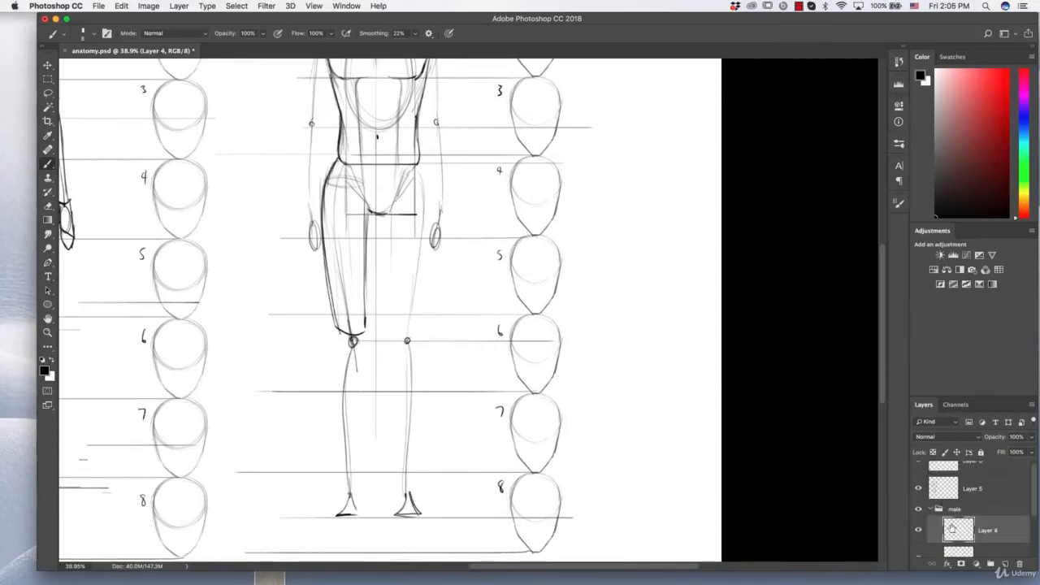
{"action": "left_click", "coordinate": [918, 530]}
{"action": "left_click", "coordinate": [918, 530]}
- Lasso the male skeleton's left-hand leg from hip to foot, shift it slightly toward the centre line, and deselect
{"action": "left_click", "coordinate": [48, 94]}
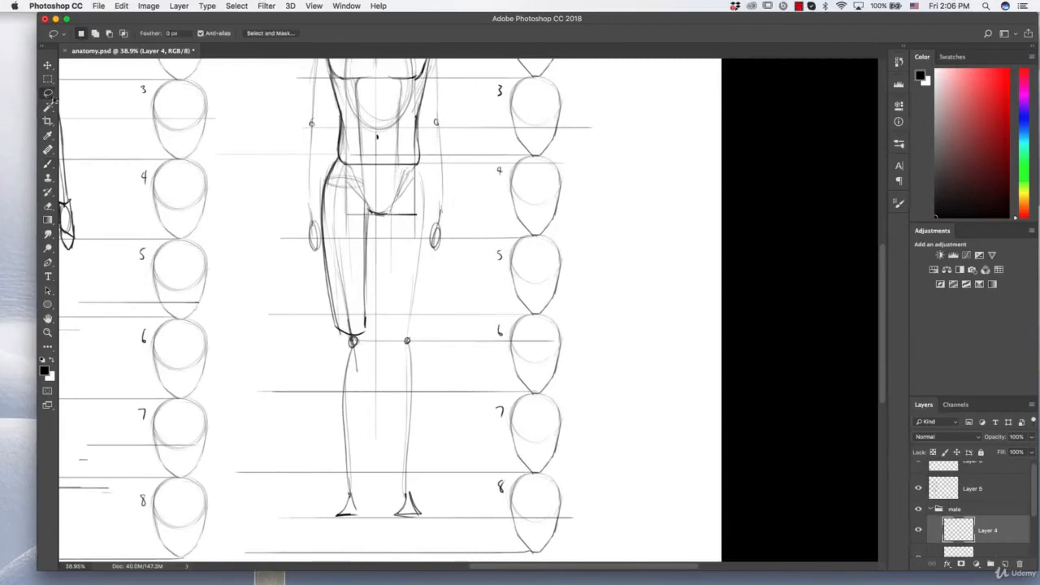
{"action": "mouse_move", "coordinate": [332, 189]}
{"action": "left_mouse_down"}
{"action": "mouse_move", "coordinate": [322, 463]}
{"action": "mouse_move", "coordinate": [355, 550]}
{"action": "mouse_move", "coordinate": [434, 481]}
{"action": "mouse_move", "coordinate": [423, 172]}
{"action": "mouse_move", "coordinate": [389, 230]}
{"action": "mouse_move", "coordinate": [352, 178]}
{"action": "mouse_move", "coordinate": [373, 411]}
{"action": "mouse_move", "coordinate": [400, 548]}
{"action": "mouse_move", "coordinate": [451, 423]}
{"action": "mouse_move", "coordinate": [428, 263]}
{"action": "mouse_move", "coordinate": [424, 188]}
{"action": "left_mouse_up"}
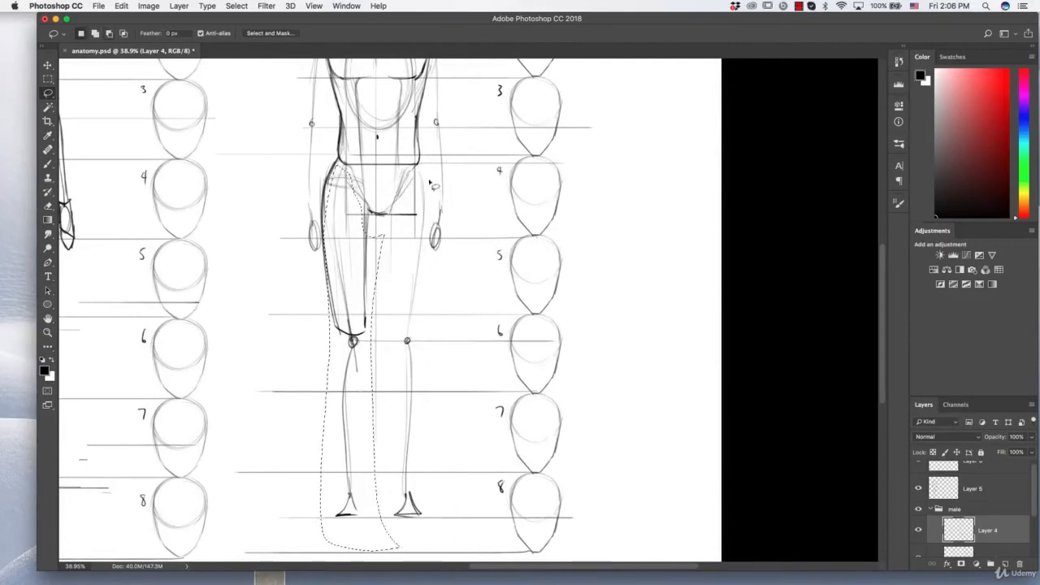
{"action": "key", "text": "ctrl+t"}
{"action": "left_click_drag", "start_coordinate": [348, 370], "coordinate": [357, 366]}
{"action": "key", "text": "Return"}
{"action": "key", "text": "ctrl+d"}
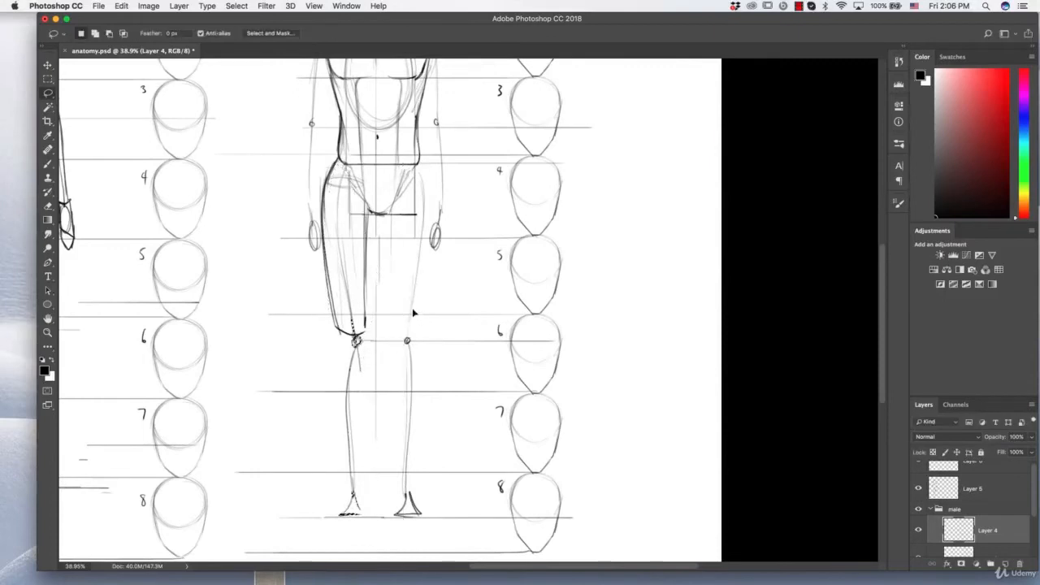
- Lasso the male skeleton's right-hand leg, shift it slightly inward toward the centre line, and deselect
{"action": "mouse_move", "coordinate": [417, 168]}
{"action": "left_mouse_down"}
{"action": "mouse_move", "coordinate": [395, 278]}
{"action": "mouse_move", "coordinate": [372, 505]}
{"action": "mouse_move", "coordinate": [441, 487]}
{"action": "mouse_move", "coordinate": [423, 328]}
{"action": "mouse_move", "coordinate": [424, 192]}
{"action": "left_mouse_up"}
{"action": "key", "text": "ctrl+t"}
{"action": "left_click_drag", "start_coordinate": [413, 399], "coordinate": [417, 408]}
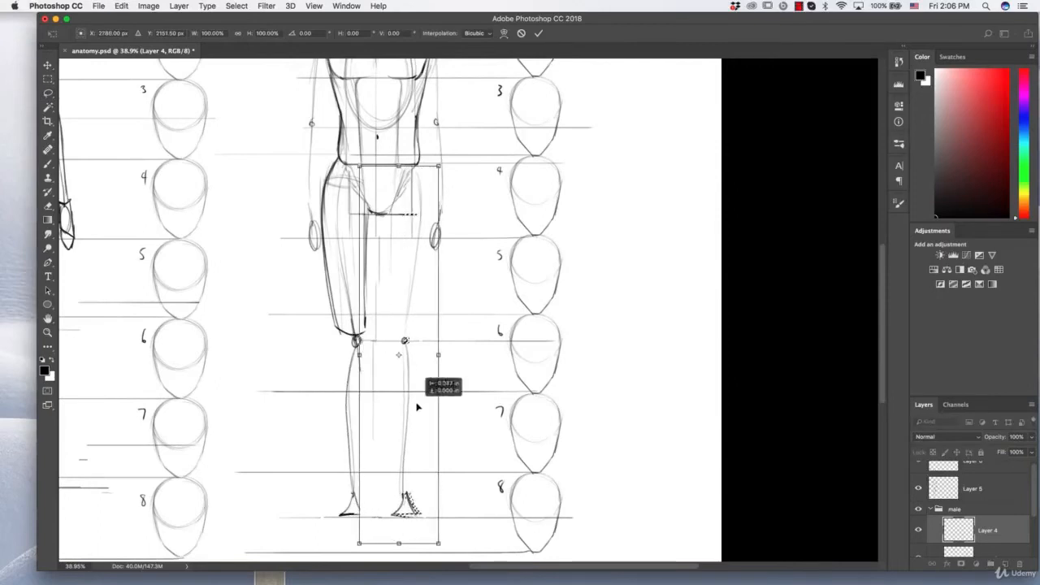
{"action": "key", "text": "Return"}
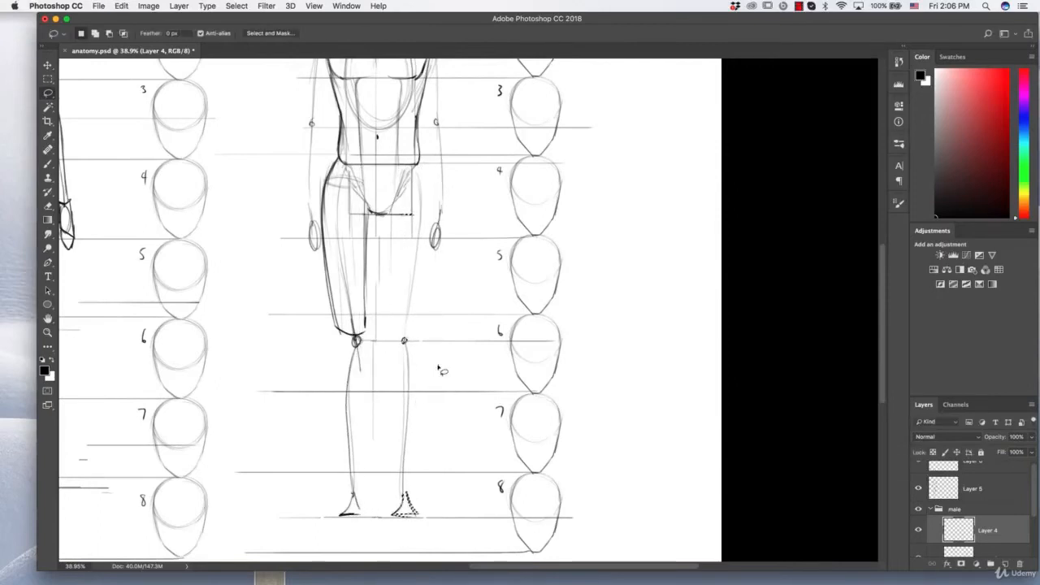
{"action": "key", "text": "ctrl+d"}
- On Layer 6, redraw the left-hand thigh's outer and inner contours slightly further inward to fit the moved leg
{"action": "scroll", "coordinate": [959, 471], "scroll_direction": "up", "scroll_amount": 1}
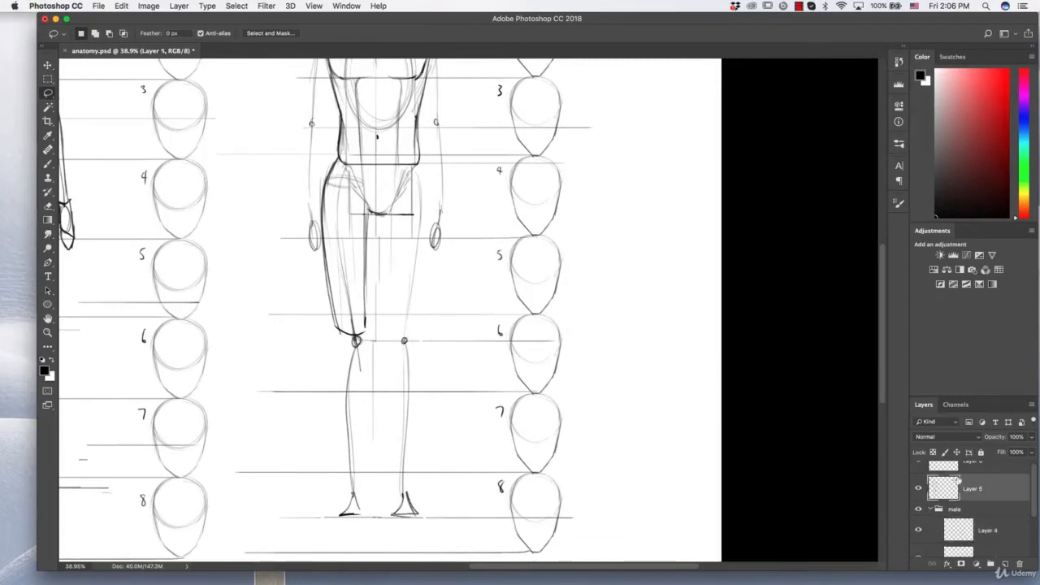
{"action": "left_click", "coordinate": [959, 475]}
{"action": "key", "text": "b"}
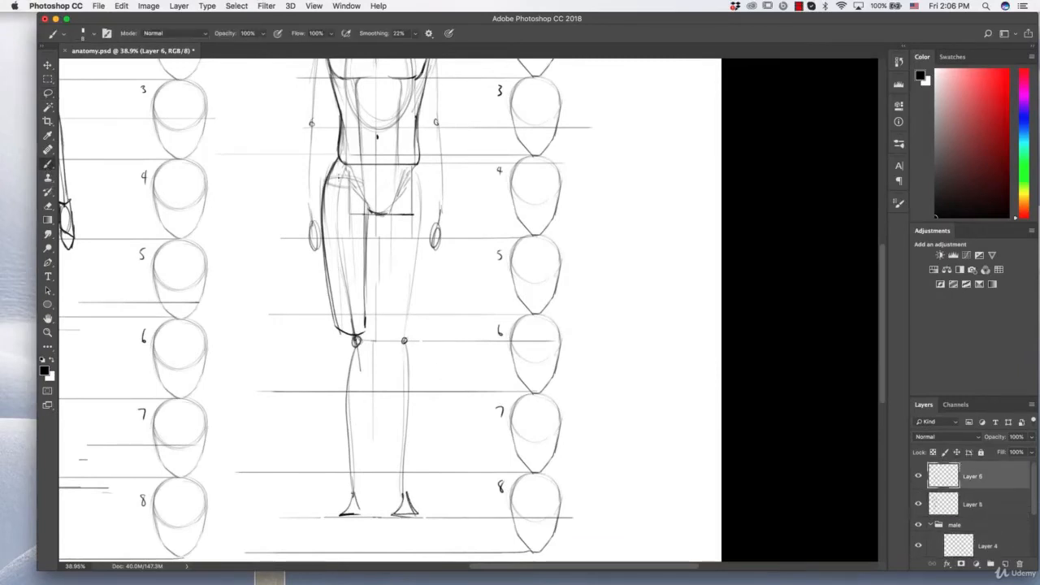
{"action": "left_click_drag", "start_coordinate": [333, 162], "coordinate": [329, 252]}
{"action": "left_click_drag", "start_coordinate": [325, 187], "coordinate": [344, 320]}
{"action": "left_click_drag", "start_coordinate": [323, 216], "coordinate": [344, 334]}
{"action": "left_click_drag", "start_coordinate": [368, 228], "coordinate": [372, 331]}
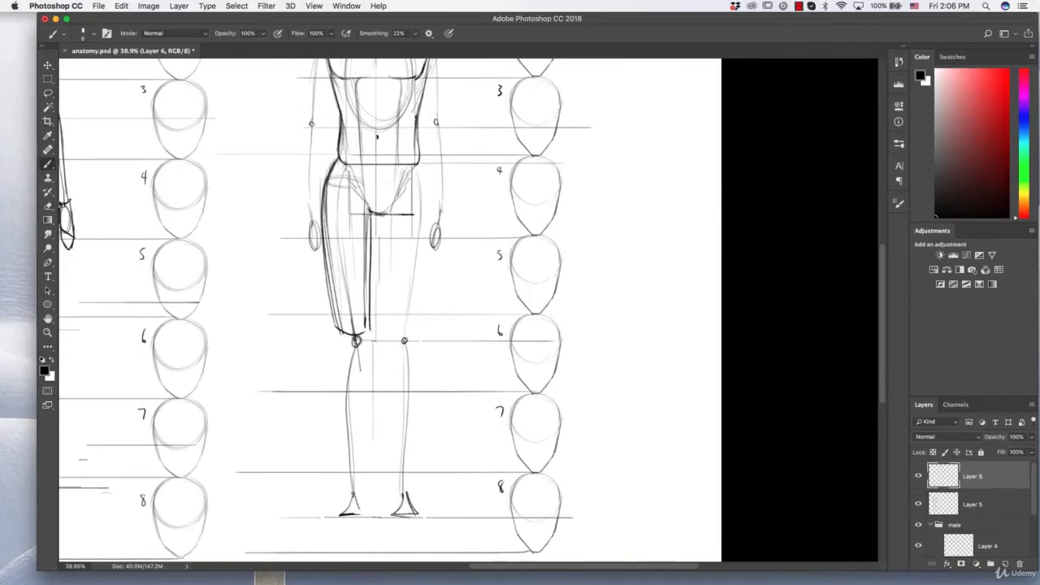
- Erase the left-hand thigh's old outer and inner contour lines
{"action": "key", "text": "e"}
{"action": "left_click_drag", "start_coordinate": [324, 208], "coordinate": [338, 337]}
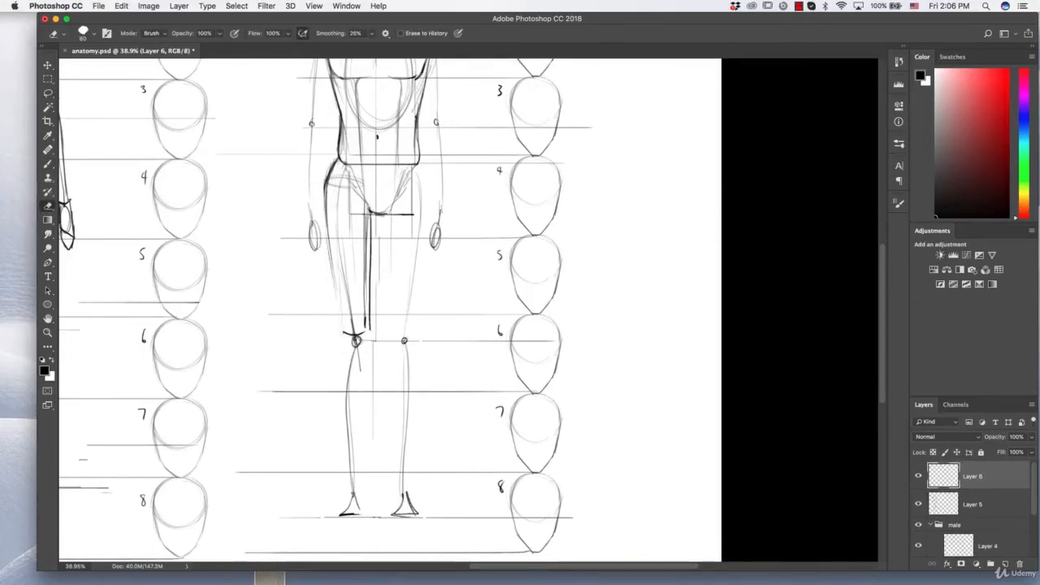
{"action": "left_click_drag", "start_coordinate": [359, 214], "coordinate": [364, 333]}
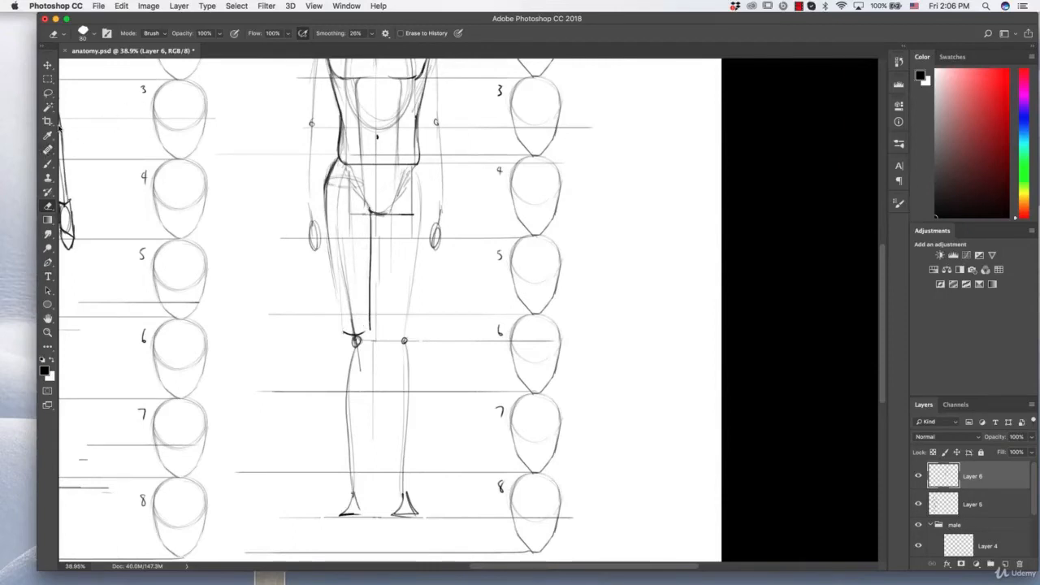
- Darken the left-hand thigh's new inner line and outer contour down to the knee with the brush
{"action": "left_click", "coordinate": [48, 163]}
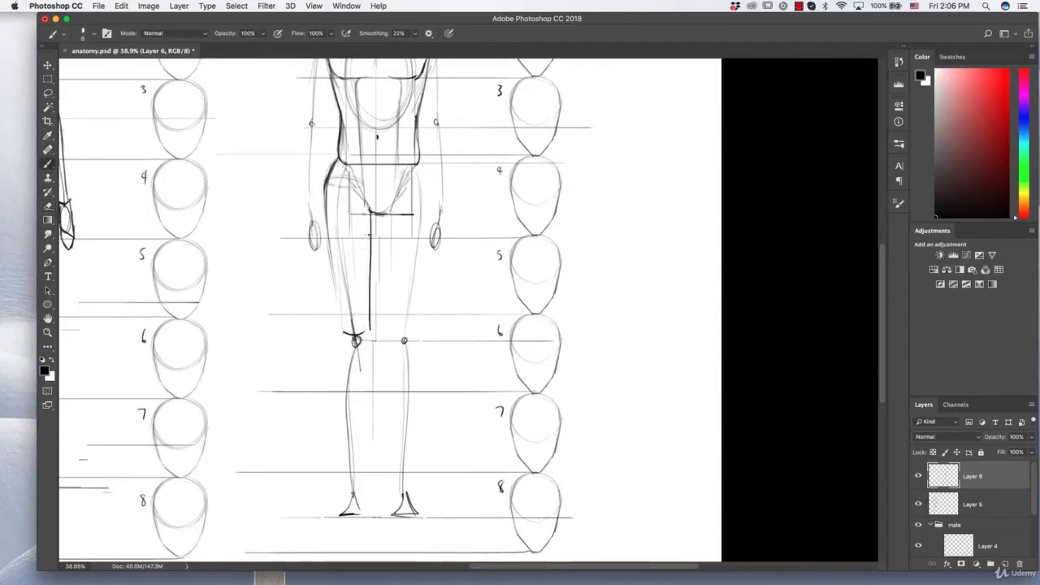
{"action": "left_click_drag", "start_coordinate": [370, 218], "coordinate": [370, 321]}
{"action": "left_click_drag", "start_coordinate": [328, 219], "coordinate": [343, 323]}
{"action": "left_click_drag", "start_coordinate": [334, 280], "coordinate": [343, 322]}
- Draw the right-hand thigh with an inner line, a curve above the knee and an outer contour from the hip
{"action": "mouse_move", "coordinate": [391, 215]}
{"action": "left_mouse_down"}
{"action": "mouse_move", "coordinate": [386, 325]}
{"action": "mouse_move", "coordinate": [389, 335]}
{"action": "mouse_move", "coordinate": [409, 333]}
{"action": "left_mouse_up"}
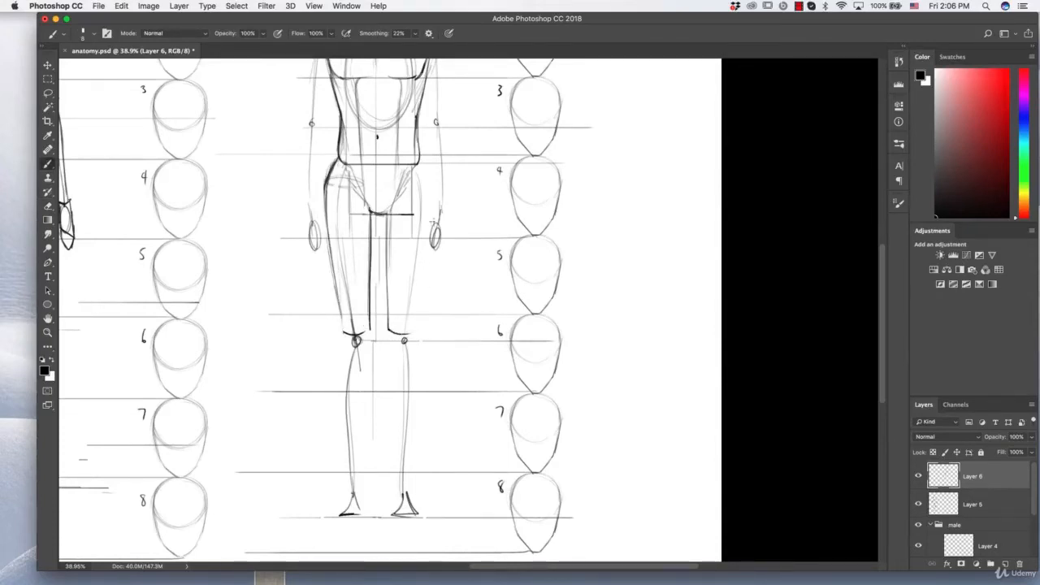
{"action": "mouse_move", "coordinate": [421, 160]}
{"action": "left_mouse_down"}
{"action": "mouse_move", "coordinate": [427, 192]}
{"action": "mouse_move", "coordinate": [406, 180]}
{"action": "mouse_move", "coordinate": [431, 184]}
{"action": "mouse_move", "coordinate": [432, 211]}
{"action": "mouse_move", "coordinate": [409, 334]}
{"action": "left_mouse_up"}
{"action": "left_click_drag", "start_coordinate": [427, 183], "coordinate": [425, 266]}
- Strengthen the outer hip contours on both sides from the waistline down to the upper thighs
{"action": "left_click_drag", "start_coordinate": [334, 158], "coordinate": [327, 226]}
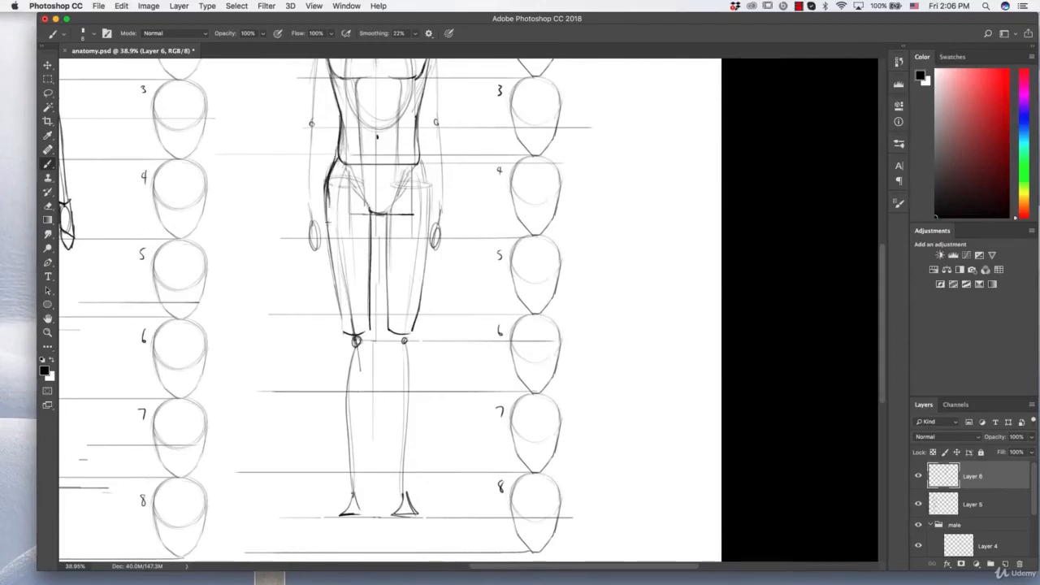
{"action": "left_click_drag", "start_coordinate": [332, 187], "coordinate": [328, 268]}
{"action": "left_click_drag", "start_coordinate": [419, 153], "coordinate": [427, 265]}
- Draw tapered blocks around both of the male figure's knee joints
{"action": "left_click_drag", "start_coordinate": [485, 231], "coordinate": [453, 223]}
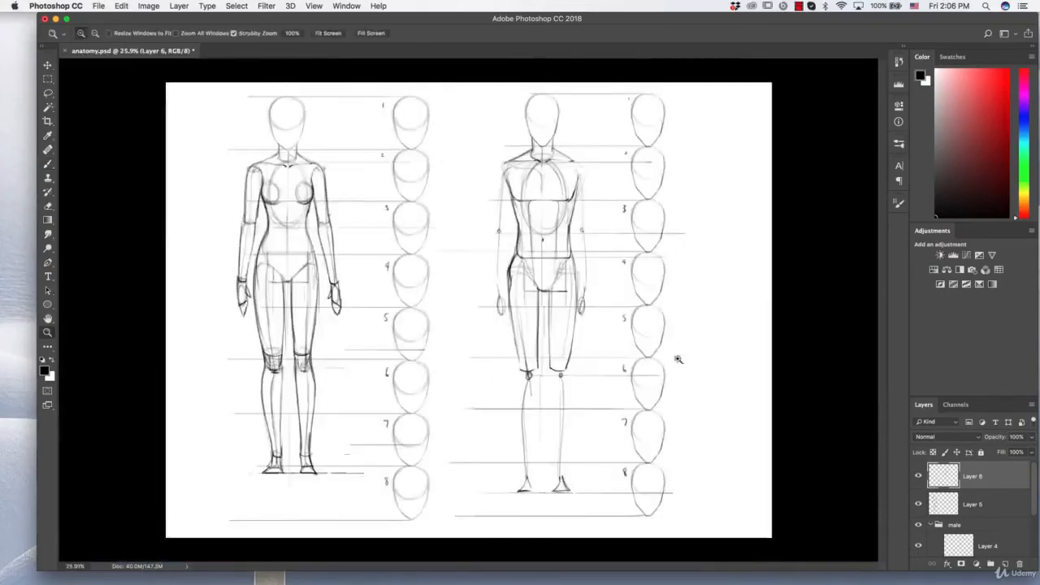
{"action": "mouse_move", "coordinate": [677, 359]}
{"action": "left_mouse_down"}
{"action": "mouse_move", "coordinate": [688, 370]}
{"action": "mouse_move", "coordinate": [561, 321]}
{"action": "left_mouse_up"}
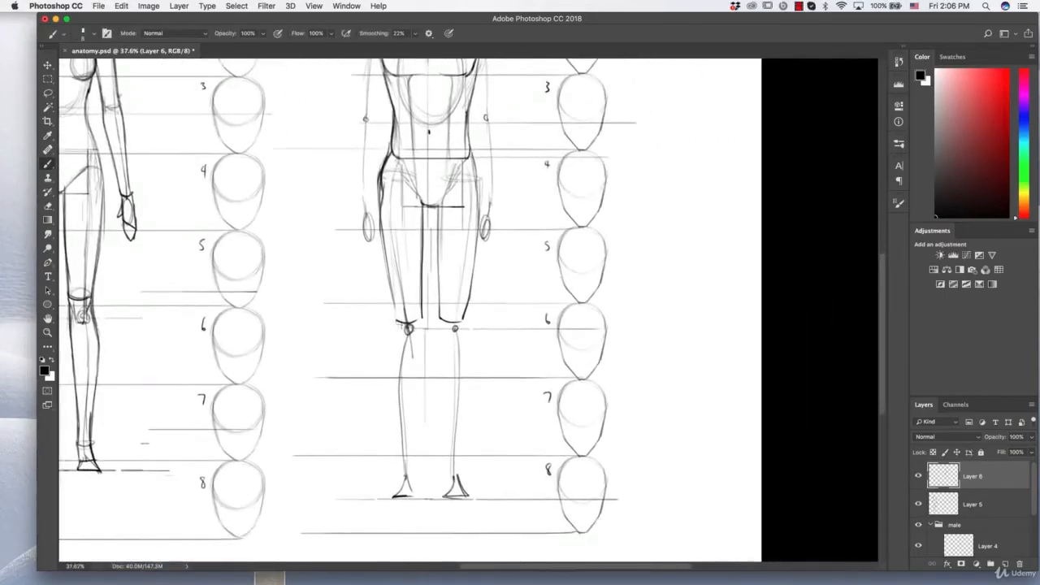
{"action": "mouse_move", "coordinate": [400, 324]}
{"action": "left_mouse_down"}
{"action": "mouse_move", "coordinate": [415, 343]}
{"action": "mouse_move", "coordinate": [419, 320]}
{"action": "mouse_move", "coordinate": [403, 341]}
{"action": "mouse_move", "coordinate": [445, 332]}
{"action": "mouse_move", "coordinate": [459, 342]}
{"action": "mouse_move", "coordinate": [446, 338]}
{"action": "mouse_move", "coordinate": [460, 322]}
{"action": "left_mouse_up"}
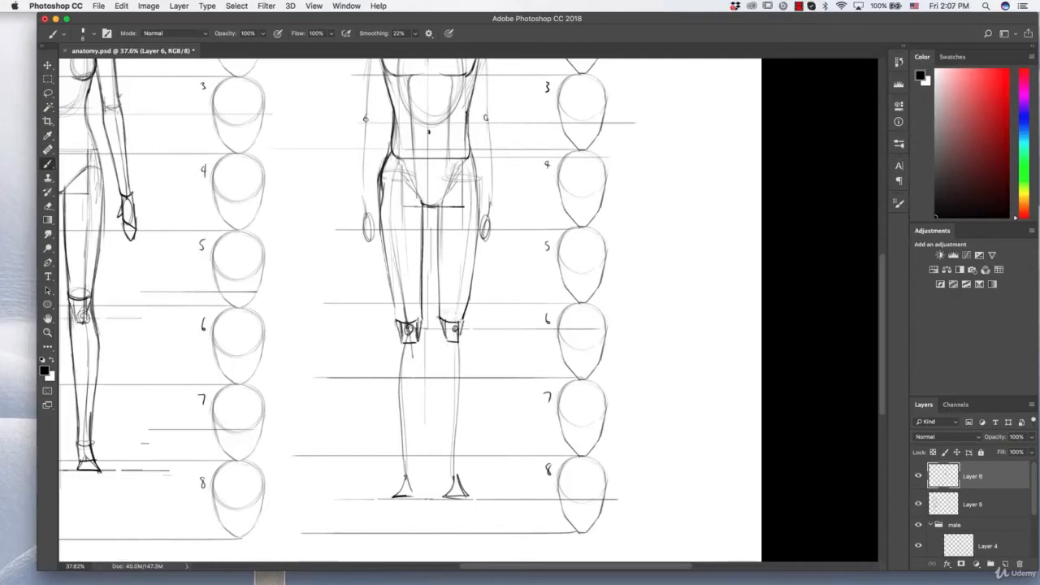
- Draw the left-hand lower leg's bulging calf contours from knee to ankle and darken the outer thigh above it
{"action": "left_click_drag", "start_coordinate": [397, 328], "coordinate": [387, 388]}
{"action": "left_click_drag", "start_coordinate": [379, 195], "coordinate": [393, 308]}
{"action": "mouse_move", "coordinate": [384, 268]}
{"action": "left_mouse_down"}
{"action": "mouse_move", "coordinate": [398, 318]}
{"action": "mouse_move", "coordinate": [387, 382]}
{"action": "mouse_move", "coordinate": [400, 427]}
{"action": "left_mouse_up"}
{"action": "left_click_drag", "start_coordinate": [391, 385], "coordinate": [398, 426]}
{"action": "left_click_drag", "start_coordinate": [418, 351], "coordinate": [410, 445]}
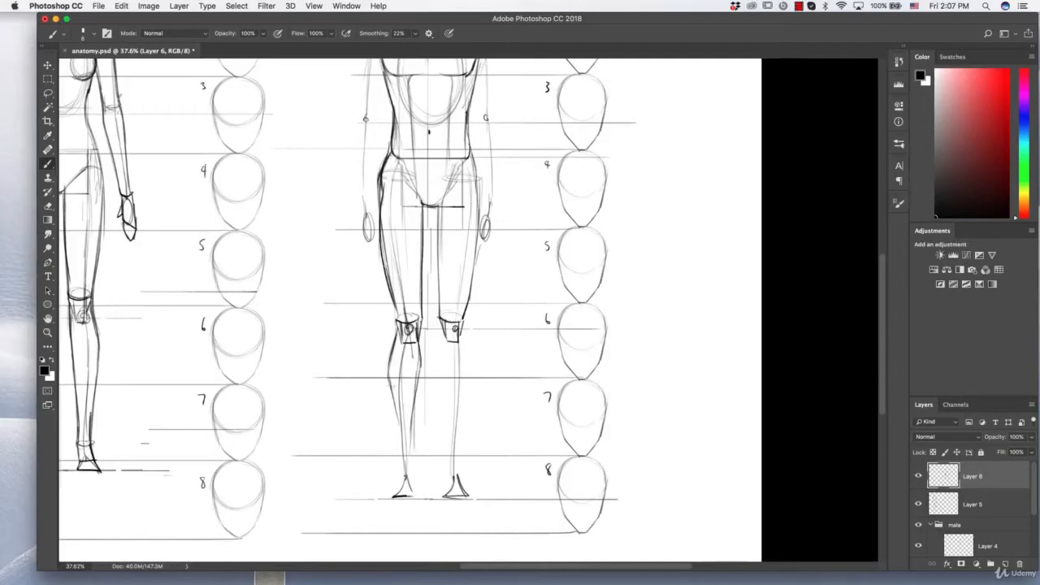
{"action": "left_click_drag", "start_coordinate": [392, 385], "coordinate": [413, 469]}
{"action": "left_click_drag", "start_coordinate": [420, 396], "coordinate": [415, 458]}
{"action": "left_click_drag", "start_coordinate": [395, 409], "coordinate": [404, 469]}
- Draw the right-hand lower leg's inner and outer calf contours from the knee block down to the ankle
{"action": "mouse_move", "coordinate": [441, 330]}
{"action": "left_mouse_down"}
{"action": "mouse_move", "coordinate": [454, 464]}
{"action": "mouse_move", "coordinate": [465, 346]}
{"action": "mouse_move", "coordinate": [463, 456]}
{"action": "left_mouse_up"}
{"action": "mouse_move", "coordinate": [441, 351]}
{"action": "left_mouse_down"}
{"action": "mouse_move", "coordinate": [451, 453]}
{"action": "mouse_move", "coordinate": [463, 469]}
{"action": "left_mouse_up"}
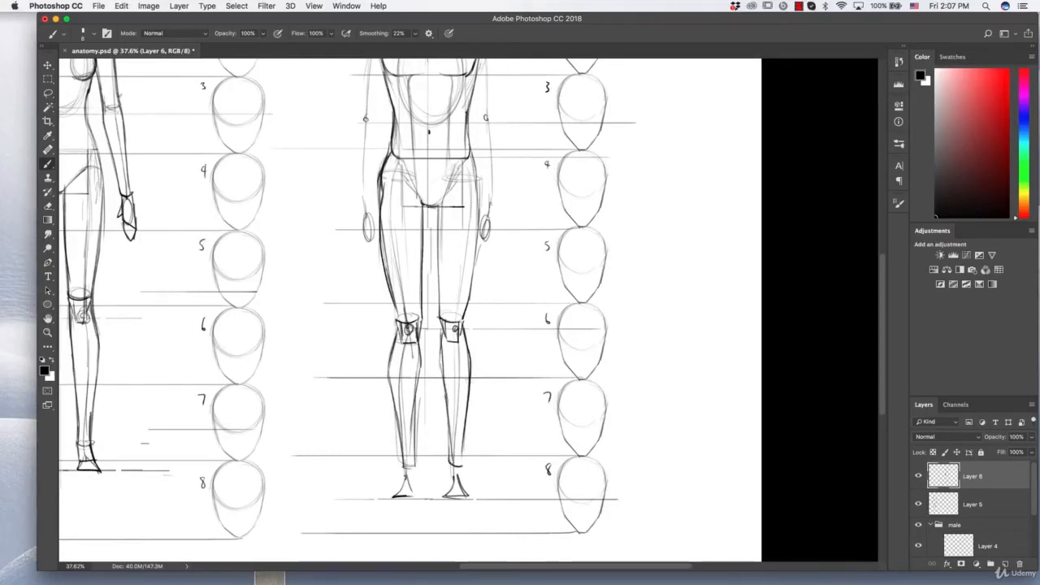
{"action": "left_click_drag", "start_coordinate": [465, 429], "coordinate": [461, 466]}
{"action": "left_click_drag", "start_coordinate": [442, 374], "coordinate": [448, 467]}
{"action": "key", "text": "super+z"}
- Draw the ankles and feet of both legs and darken the left-hand calf's contours
{"action": "mouse_move", "coordinate": [443, 392]}
{"action": "left_mouse_down"}
{"action": "mouse_move", "coordinate": [447, 463]}
{"action": "mouse_move", "coordinate": [459, 467]}
{"action": "mouse_move", "coordinate": [413, 492]}
{"action": "left_mouse_up"}
{"action": "mouse_move", "coordinate": [410, 468]}
{"action": "left_mouse_down"}
{"action": "mouse_move", "coordinate": [412, 493]}
{"action": "mouse_move", "coordinate": [464, 492]}
{"action": "left_mouse_up"}
{"action": "left_click_drag", "start_coordinate": [390, 351], "coordinate": [391, 390]}
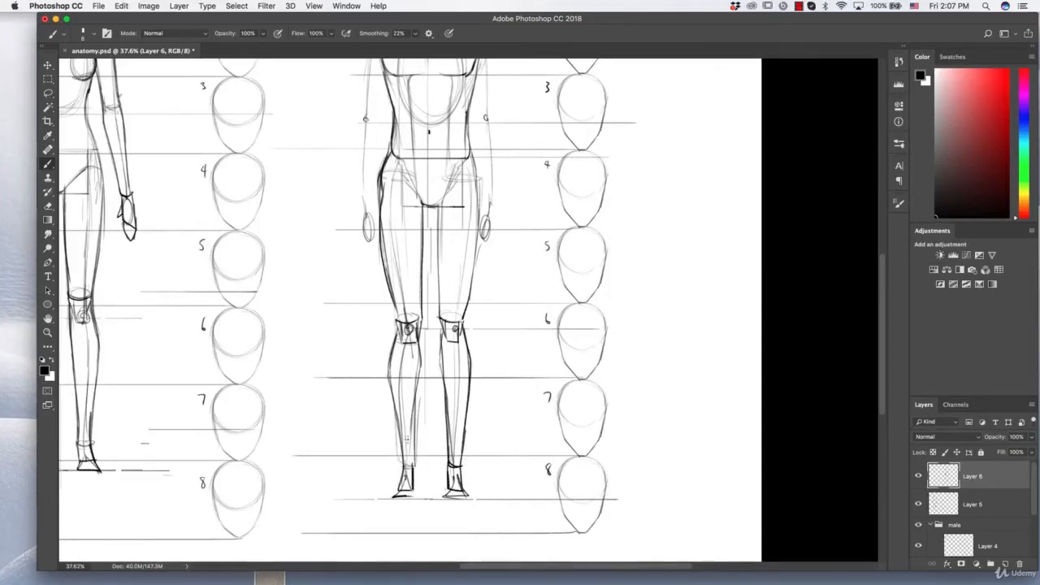
{"action": "left_click_drag", "start_coordinate": [420, 333], "coordinate": [413, 423]}
{"action": "mouse_move", "coordinate": [390, 352]}
{"action": "left_mouse_down"}
{"action": "mouse_move", "coordinate": [400, 442]}
{"action": "mouse_move", "coordinate": [395, 390]}
{"action": "left_mouse_up"}
{"action": "left_click_drag", "start_coordinate": [405, 470], "coordinate": [400, 489]}
{"action": "mouse_move", "coordinate": [450, 461]}
{"action": "left_mouse_down"}
{"action": "mouse_move", "coordinate": [444, 498]}
{"action": "mouse_move", "coordinate": [468, 495]}
{"action": "mouse_move", "coordinate": [414, 498]}
{"action": "left_mouse_up"}
- Redraw both inner thigh lines so they start close together at the crotch and spread apart toward the knees
{"action": "left_click_drag", "start_coordinate": [556, 250], "coordinate": [533, 351]}
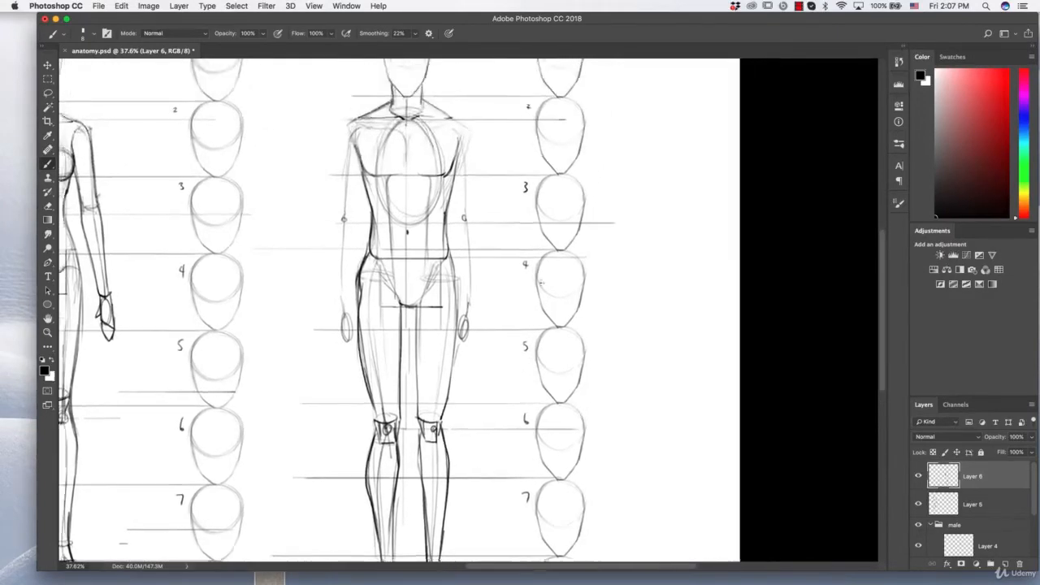
{"action": "left_click_drag", "start_coordinate": [630, 182], "coordinate": [583, 169]}
{"action": "left_click_drag", "start_coordinate": [656, 227], "coordinate": [468, 235]}
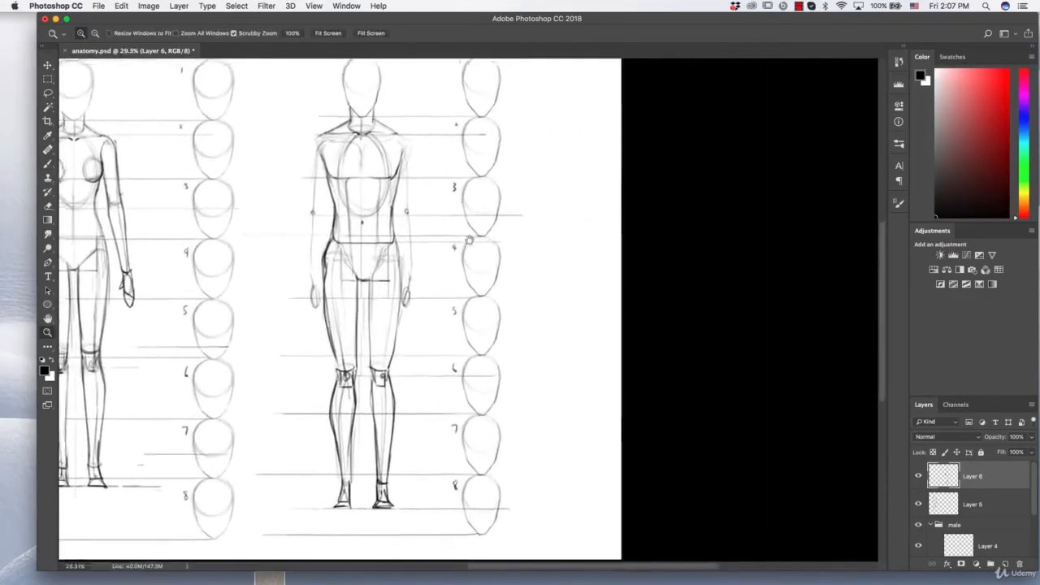
{"action": "left_click", "coordinate": [471, 235]}
{"action": "mouse_move", "coordinate": [421, 203]}
{"action": "left_mouse_down"}
{"action": "mouse_move", "coordinate": [447, 221]}
{"action": "mouse_move", "coordinate": [418, 204]}
{"action": "mouse_move", "coordinate": [414, 168]}
{"action": "left_mouse_up"}
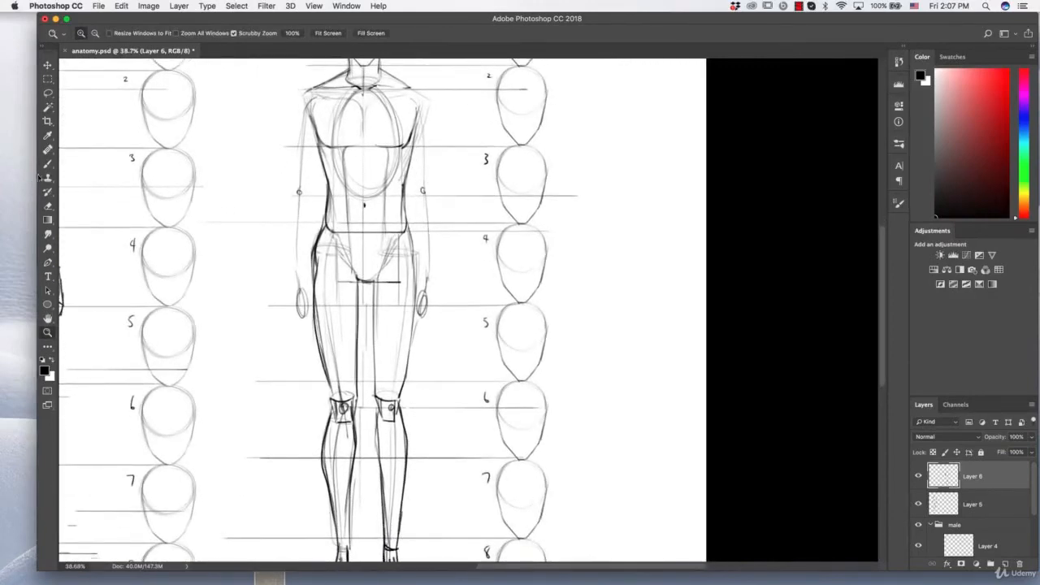
{"action": "key", "text": "b"}
{"action": "left_click_drag", "start_coordinate": [363, 277], "coordinate": [359, 343]}
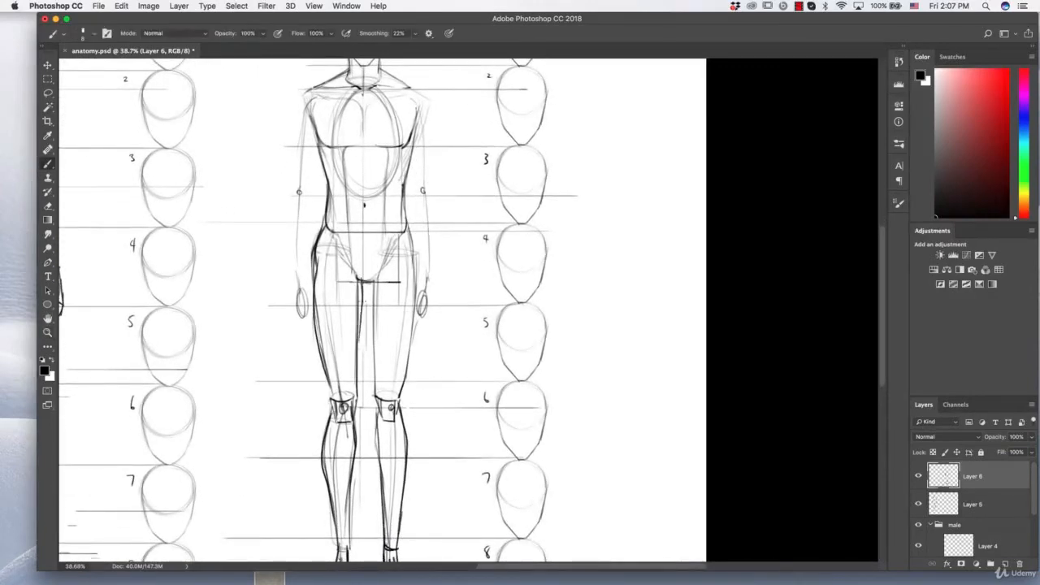
{"action": "left_click_drag", "start_coordinate": [362, 301], "coordinate": [357, 380]}
{"action": "left_click_drag", "start_coordinate": [369, 281], "coordinate": [375, 389]}
- Erase the old straight inner thigh lines beside the new ones on both legs
{"action": "left_click", "coordinate": [48, 206]}
{"action": "left_click_drag", "start_coordinate": [352, 285], "coordinate": [354, 346]}
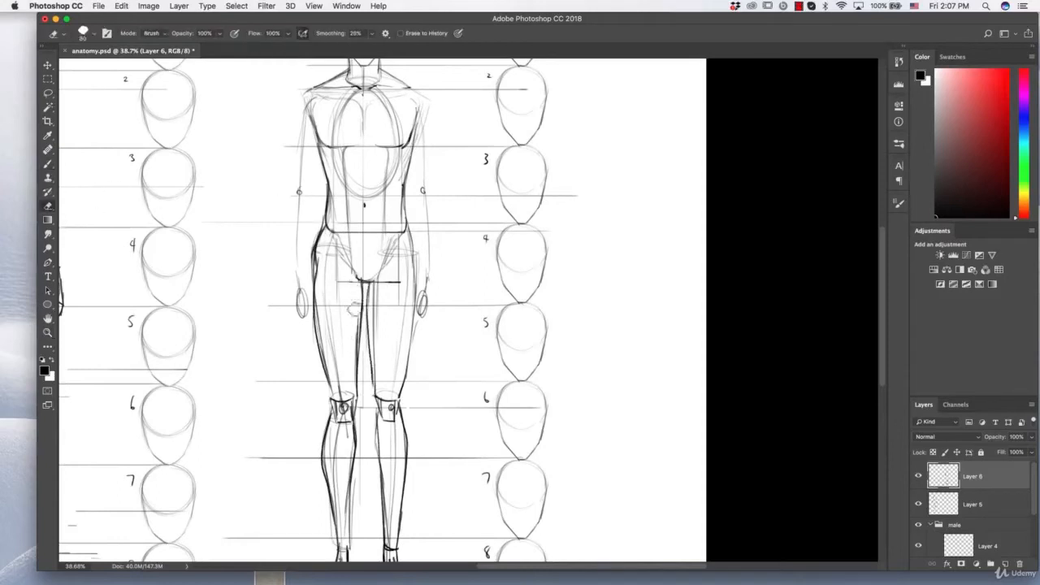
{"action": "left_click_drag", "start_coordinate": [354, 309], "coordinate": [346, 366]}
{"action": "left_click_drag", "start_coordinate": [378, 284], "coordinate": [382, 385]}
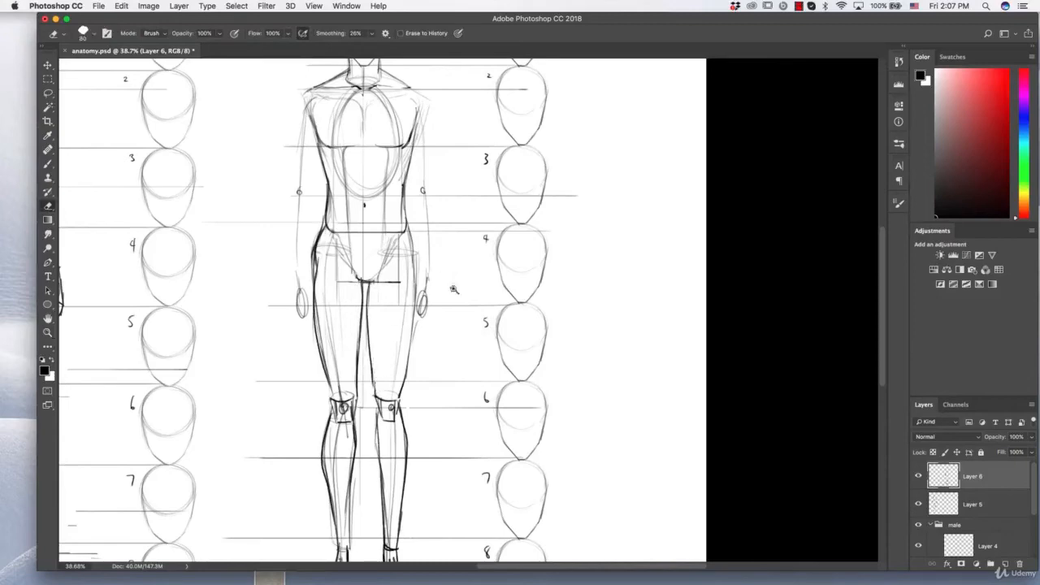
- Compare the male figure's overall proportions with the female figure beside it
{"action": "key", "text": "z"}
{"action": "key", "text": "ctrl+0"}
{"action": "left_click_drag", "start_coordinate": [601, 329], "coordinate": [516, 305]}
{"action": "key", "text": "b"}
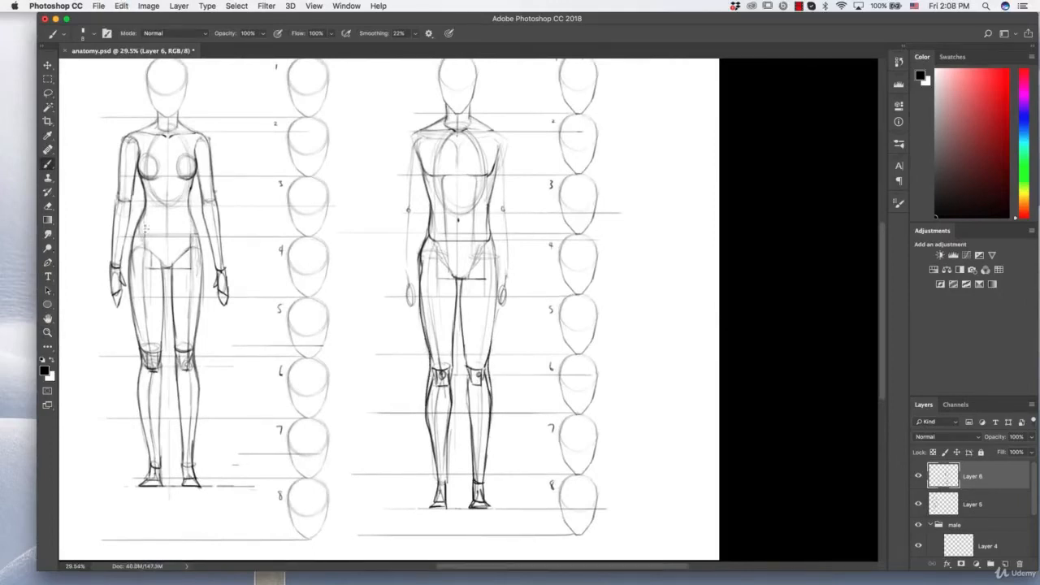
{"action": "key", "text": "e"}
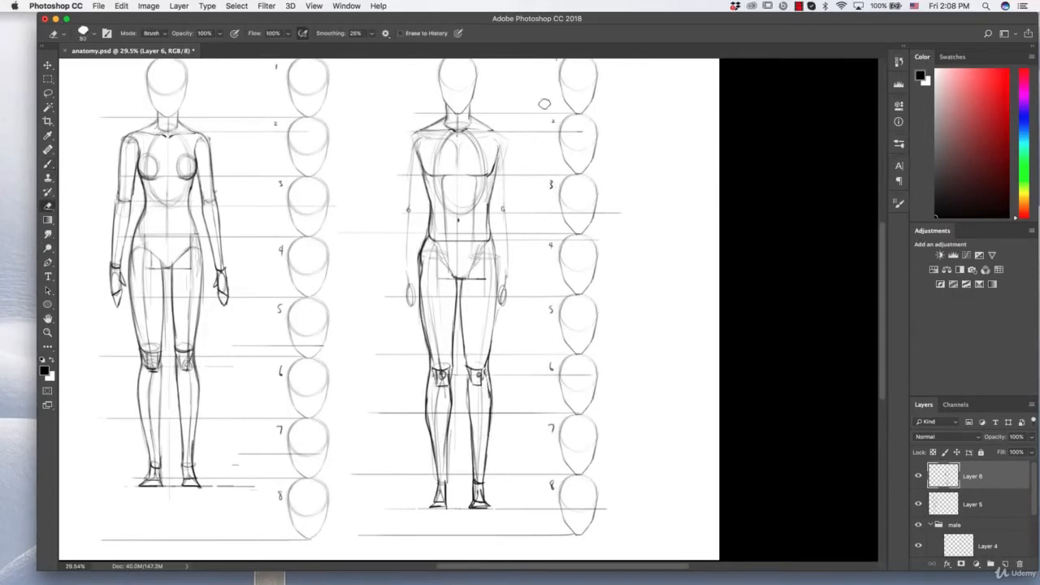
{"action": "left_click", "coordinate": [47, 164]}
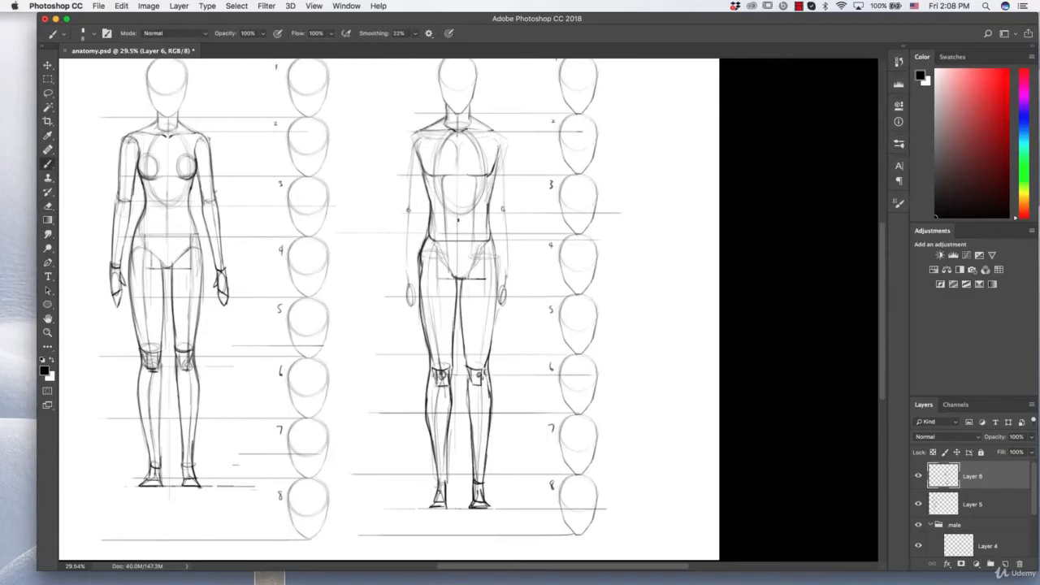
{"action": "mouse_move", "coordinate": [443, 475]}
{"action": "left_mouse_down"}
{"action": "mouse_move", "coordinate": [450, 509]}
{"action": "mouse_move", "coordinate": [472, 478]}
{"action": "mouse_move", "coordinate": [491, 509]}
{"action": "left_mouse_up"}
{"action": "left_click_drag", "start_coordinate": [458, 124], "coordinate": [418, 130]}
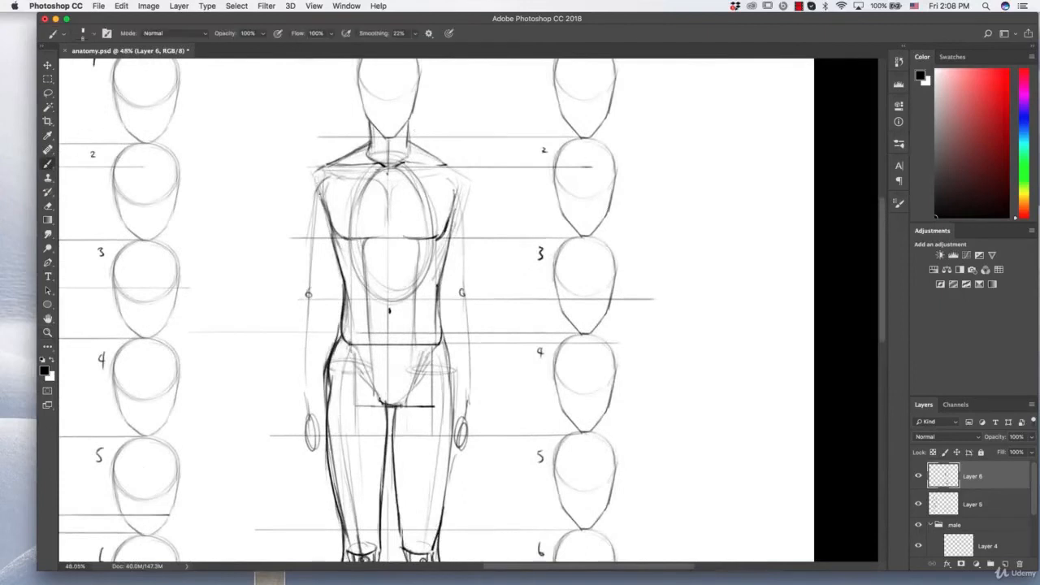
- Draw the left-hand upper arm as a cylinder from the shoulder down to the elbow joint
{"action": "left_click_drag", "start_coordinate": [304, 184], "coordinate": [296, 273]}
{"action": "left_click_drag", "start_coordinate": [302, 189], "coordinate": [293, 258]}
{"action": "left_click_drag", "start_coordinate": [330, 201], "coordinate": [317, 292]}
- Draw the right-hand upper arm as a matching cylinder from the shoulder to the elbow joint
{"action": "left_click_drag", "start_coordinate": [469, 197], "coordinate": [481, 280]}
{"action": "left_click_drag", "start_coordinate": [448, 239], "coordinate": [458, 291]}
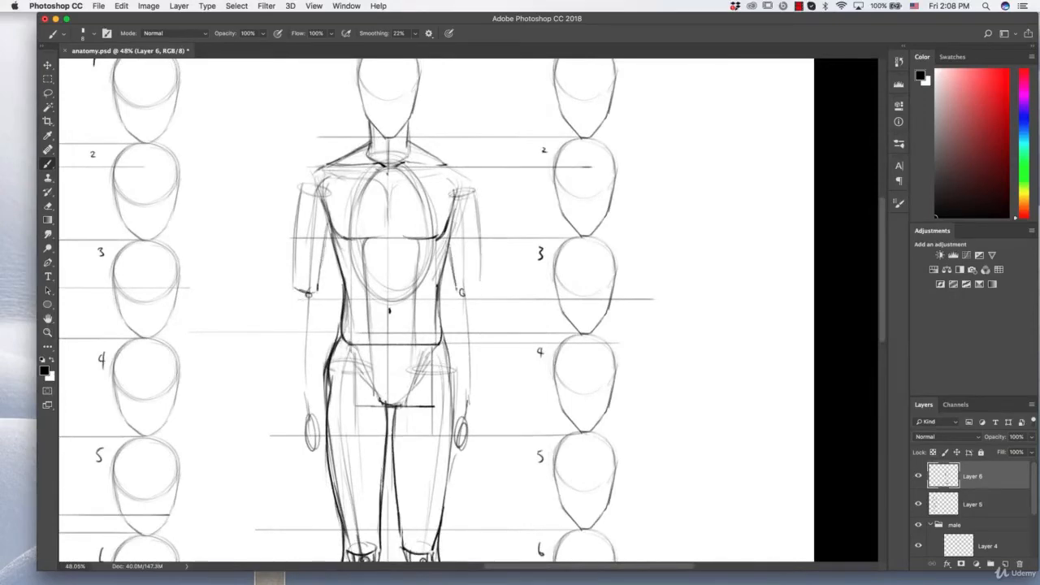
{"action": "left_click_drag", "start_coordinate": [475, 205], "coordinate": [482, 288]}
- Draw the left-hand forearm's outer and inner contours tapering from the elbow to the wrist
{"action": "mouse_move", "coordinate": [291, 287]}
{"action": "left_mouse_down"}
{"action": "mouse_move", "coordinate": [287, 388]}
{"action": "mouse_move", "coordinate": [297, 412]}
{"action": "left_mouse_up"}
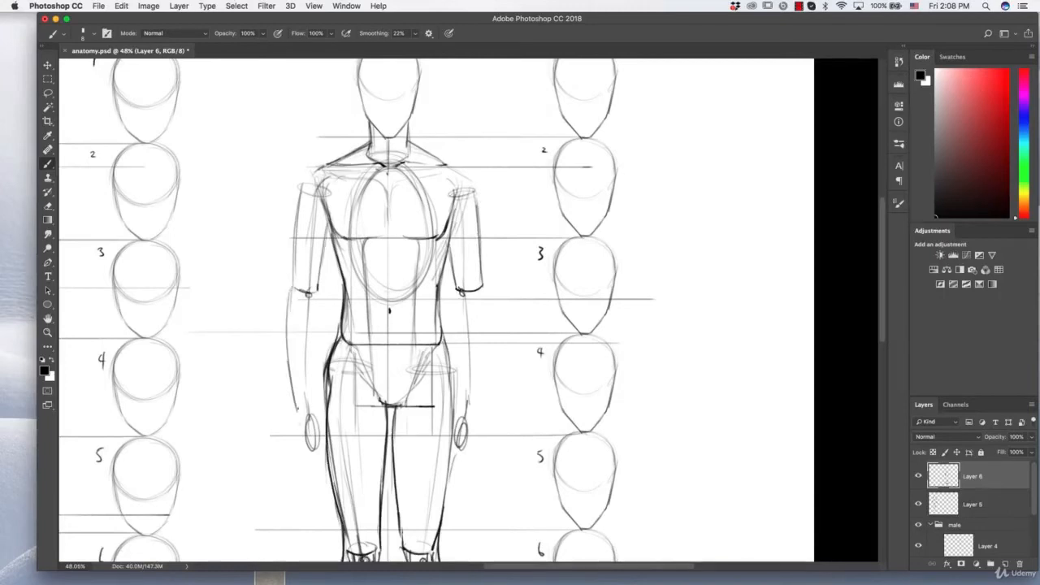
{"action": "left_click_drag", "start_coordinate": [317, 292], "coordinate": [315, 403]}
{"action": "left_click_drag", "start_coordinate": [318, 345], "coordinate": [311, 405]}
- Widen the left-hand upper arm toward the elbow and darken both upper arms' edges and the left-hand forearm's outer contour
{"action": "left_click_drag", "start_coordinate": [300, 200], "coordinate": [289, 276]}
{"action": "left_click_drag", "start_coordinate": [294, 237], "coordinate": [285, 293]}
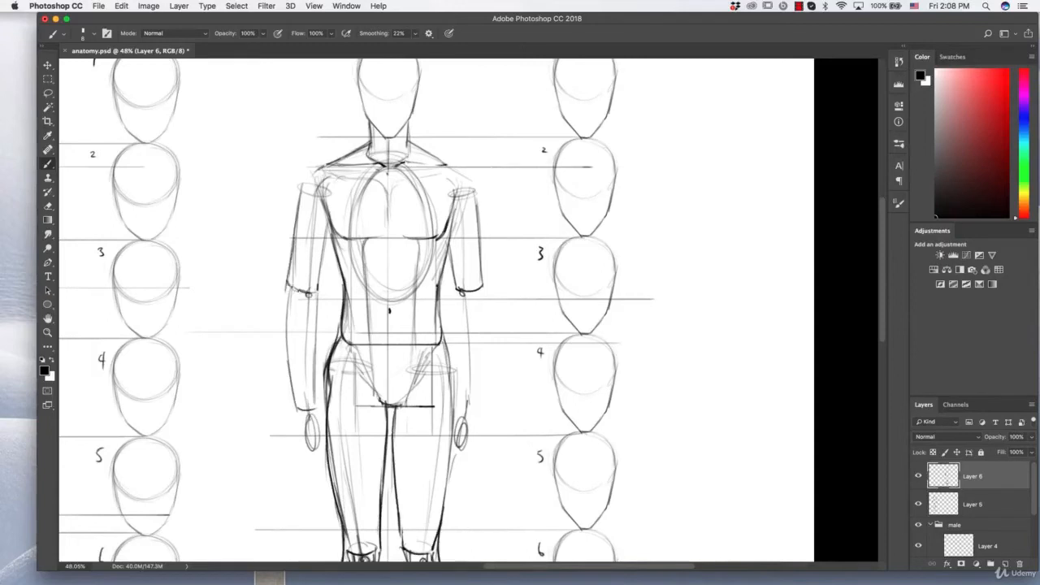
{"action": "left_click_drag", "start_coordinate": [301, 204], "coordinate": [288, 283]}
{"action": "left_click_drag", "start_coordinate": [326, 243], "coordinate": [314, 292]}
{"action": "left_click_drag", "start_coordinate": [457, 254], "coordinate": [452, 290]}
{"action": "left_click_drag", "start_coordinate": [289, 289], "coordinate": [285, 364]}
{"action": "left_click_drag", "start_coordinate": [285, 313], "coordinate": [292, 393]}
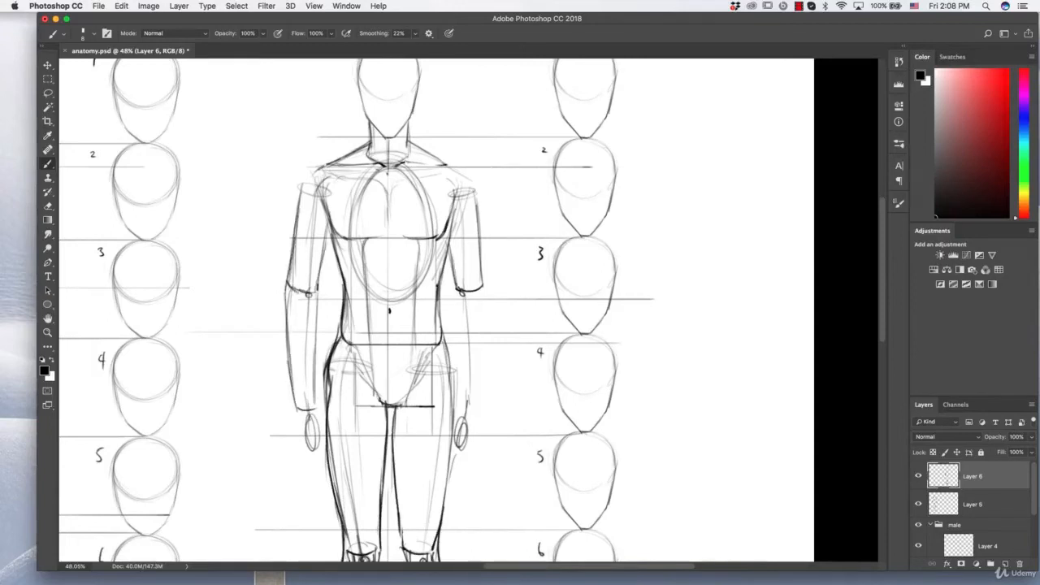
- Strengthen the left-hand forearm's outline and draw the right-hand forearm tapering from the elbow to the wrist
{"action": "mouse_move", "coordinate": [287, 289]}
{"action": "left_mouse_down"}
{"action": "mouse_move", "coordinate": [317, 294]}
{"action": "mouse_move", "coordinate": [311, 403]}
{"action": "left_mouse_up"}
{"action": "left_click_drag", "start_coordinate": [284, 319], "coordinate": [302, 412]}
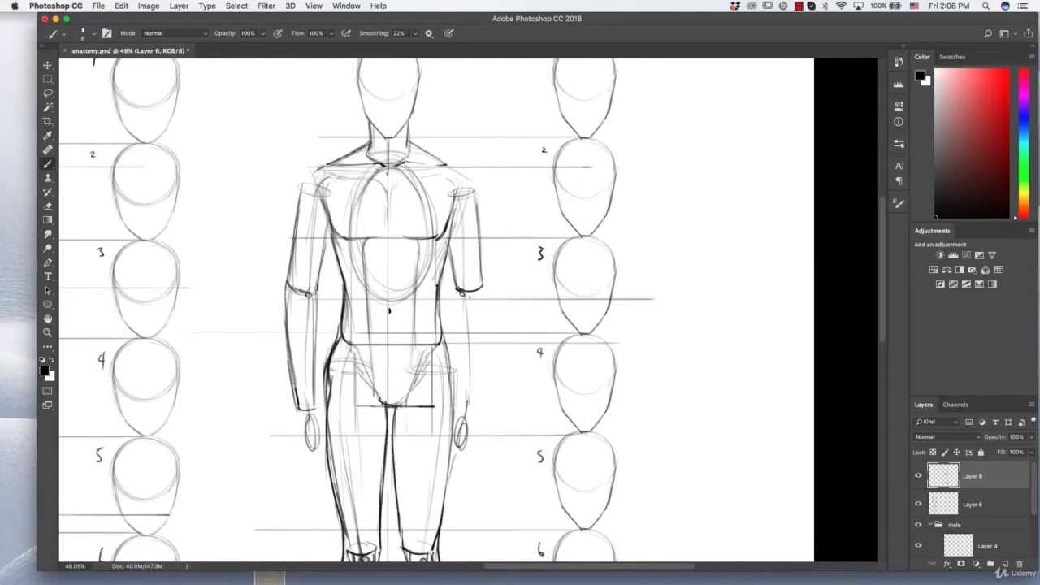
{"action": "mouse_move", "coordinate": [482, 293]}
{"action": "left_mouse_down"}
{"action": "mouse_move", "coordinate": [484, 364]}
{"action": "mouse_move", "coordinate": [475, 407]}
{"action": "mouse_move", "coordinate": [463, 377]}
{"action": "mouse_move", "coordinate": [464, 415]}
{"action": "left_mouse_up"}
{"action": "left_click_drag", "start_coordinate": [483, 294], "coordinate": [476, 417]}
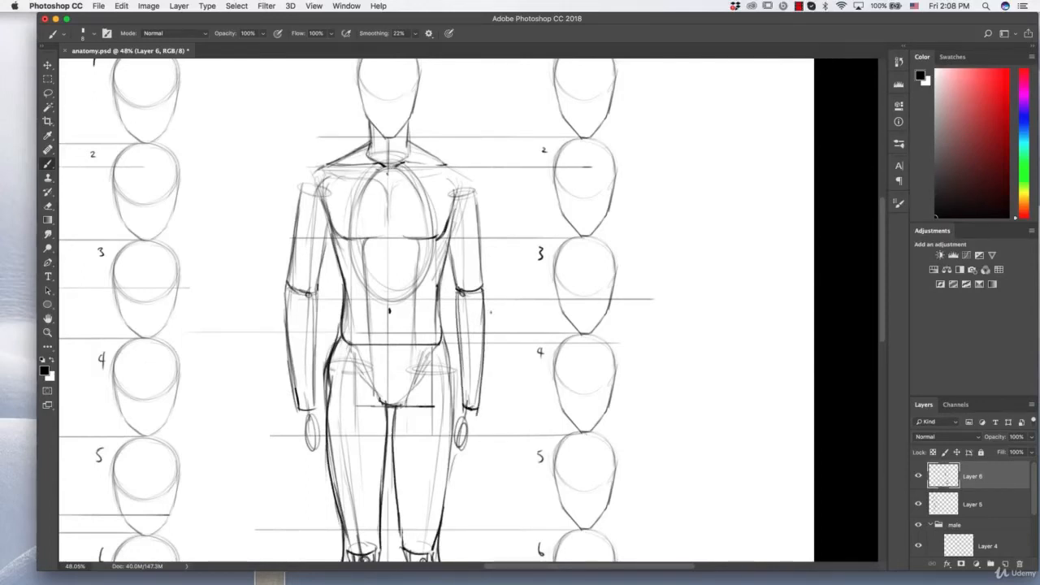
{"action": "left_click_drag", "start_coordinate": [327, 164], "coordinate": [301, 185]}
{"action": "left_click_drag", "start_coordinate": [327, 164], "coordinate": [297, 207]}
{"action": "key", "text": "super+z"}
{"action": "key", "text": "super+z"}
{"action": "key", "text": "super+z"}
- Draw rounded deltoid caps over both male shoulders and mark the muscles' lower inner edges on the upper arms
{"action": "left_click_drag", "start_coordinate": [318, 164], "coordinate": [294, 201]}
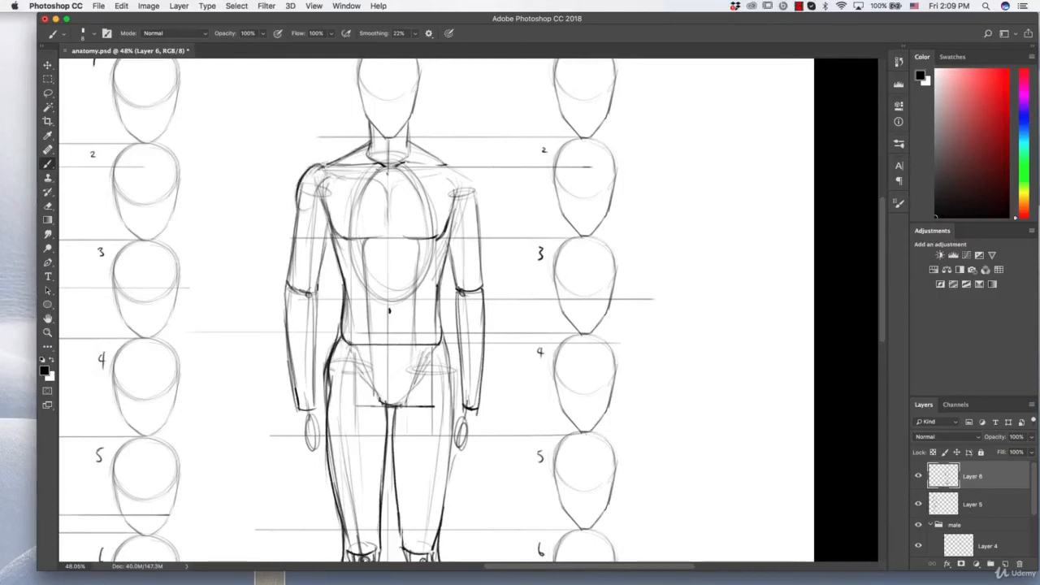
{"action": "left_click_drag", "start_coordinate": [299, 187], "coordinate": [294, 213]}
{"action": "mouse_move", "coordinate": [470, 176]}
{"action": "left_mouse_down"}
{"action": "mouse_move", "coordinate": [479, 209]}
{"action": "mouse_move", "coordinate": [467, 172]}
{"action": "left_mouse_up"}
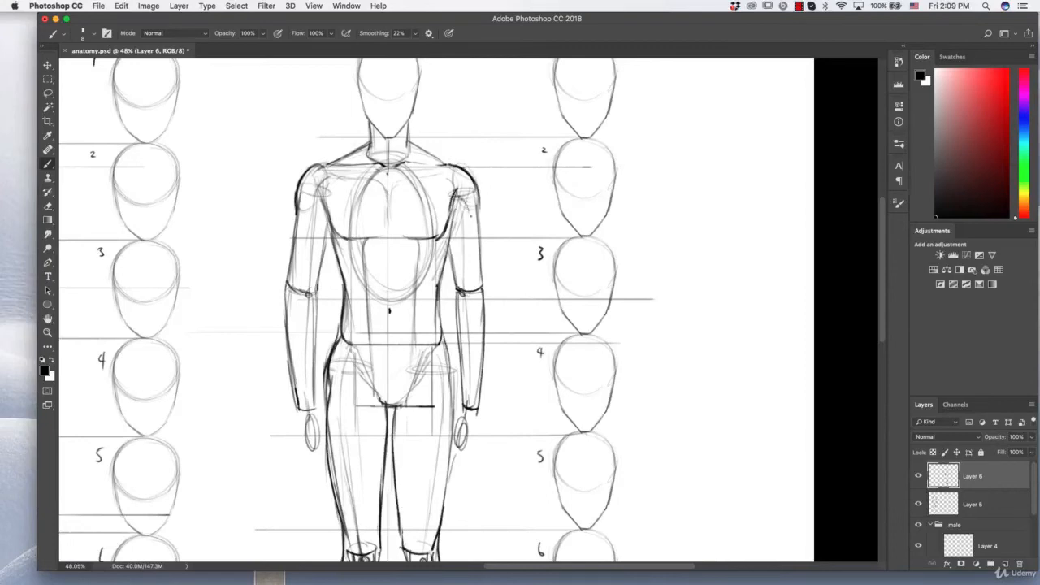
{"action": "left_click_drag", "start_coordinate": [314, 198], "coordinate": [303, 214]}
{"action": "mouse_move", "coordinate": [468, 206]}
{"action": "left_mouse_down"}
{"action": "mouse_move", "coordinate": [473, 218]}
{"action": "mouse_move", "coordinate": [459, 202]}
{"action": "left_mouse_up"}
- Shape the left-hand upper arm's outer edge below the deltoid and darken the inner contours of both upper arms
{"action": "key", "text": "z"}
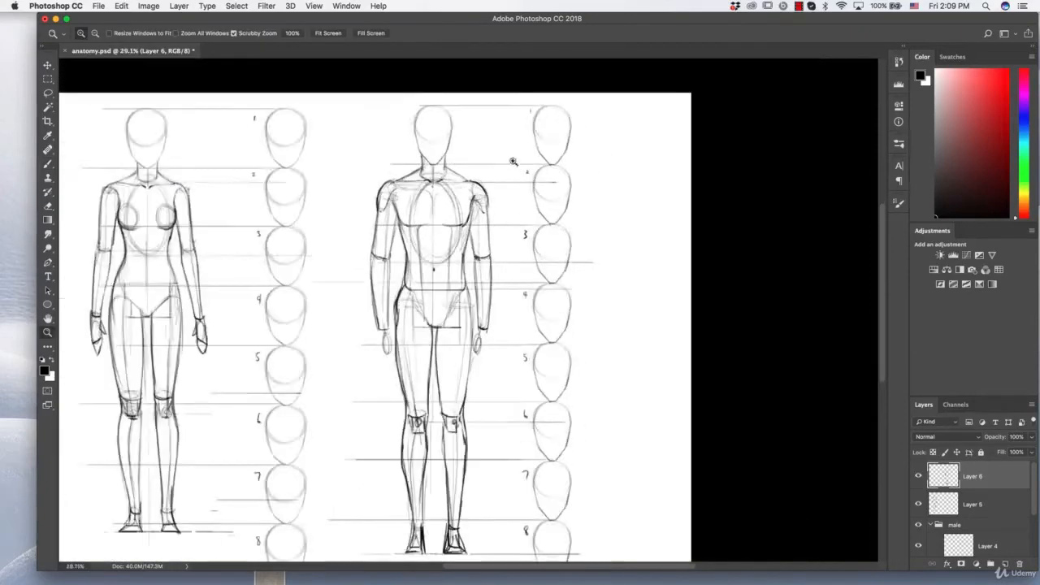
{"action": "left_click_drag", "start_coordinate": [583, 180], "coordinate": [563, 181]}
{"action": "left_click_drag", "start_coordinate": [648, 203], "coordinate": [587, 189]}
{"action": "key", "text": "b"}
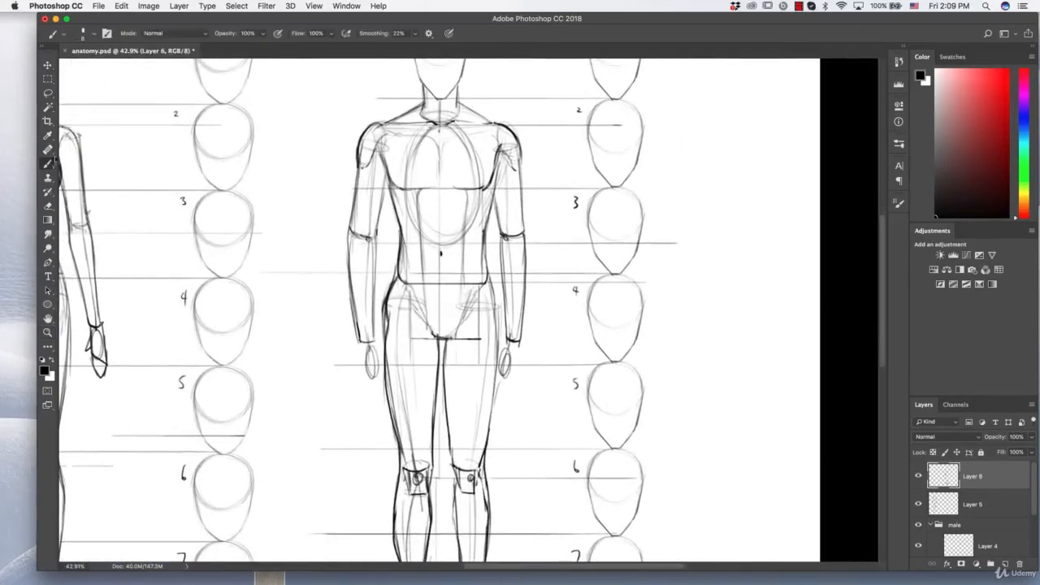
{"action": "left_click_drag", "start_coordinate": [360, 168], "coordinate": [353, 180]}
{"action": "key", "text": "super+z"}
{"action": "left_click_drag", "start_coordinate": [357, 182], "coordinate": [355, 197]}
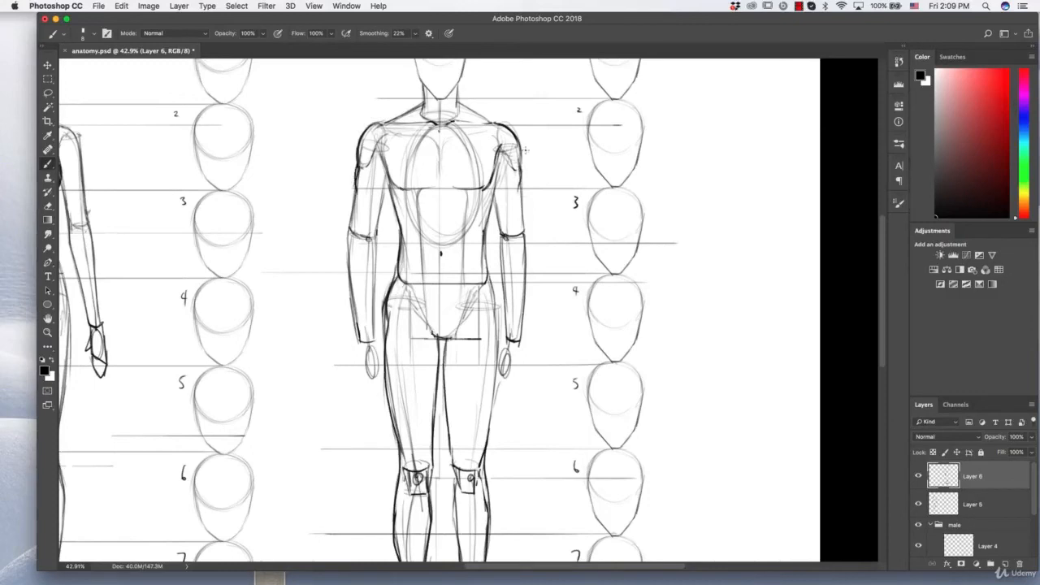
{"action": "left_click_drag", "start_coordinate": [388, 173], "coordinate": [372, 235]}
{"action": "left_click_drag", "start_coordinate": [494, 177], "coordinate": [502, 228]}
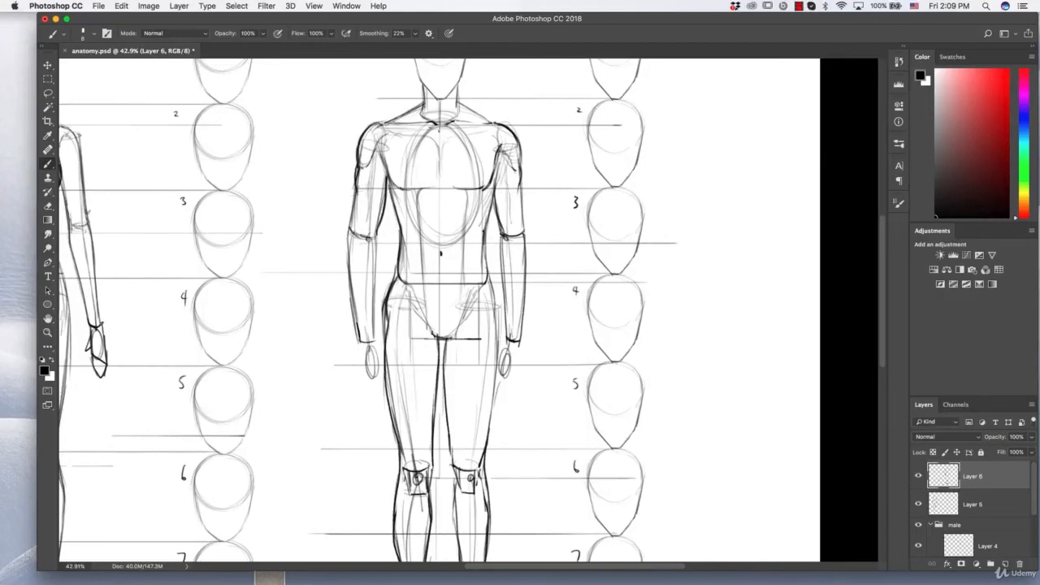
- Darken the outer contours around both elbows and strengthen the inner and outer edges of both forearms
{"action": "left_click_drag", "start_coordinate": [359, 190], "coordinate": [354, 226]}
{"action": "left_click_drag", "start_coordinate": [348, 236], "coordinate": [350, 249]}
{"action": "mouse_move", "coordinate": [349, 247]}
{"action": "left_mouse_down"}
{"action": "mouse_move", "coordinate": [362, 346]}
{"action": "mouse_move", "coordinate": [377, 285]}
{"action": "mouse_move", "coordinate": [374, 340]}
{"action": "left_mouse_up"}
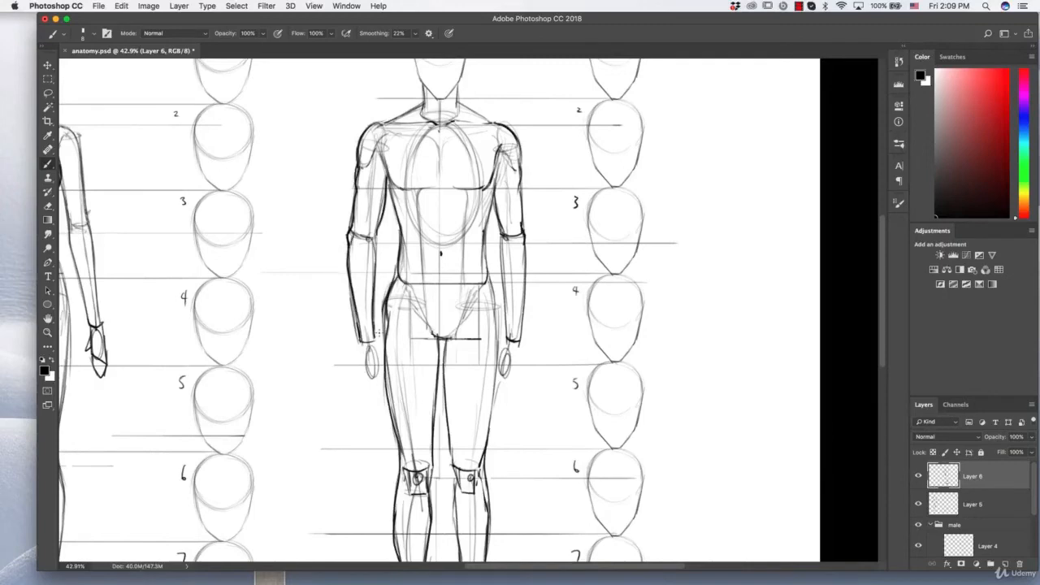
{"action": "left_click_drag", "start_coordinate": [504, 257], "coordinate": [504, 343]}
{"action": "left_click_drag", "start_coordinate": [528, 231], "coordinate": [523, 325]}
- Draw both male hands as blocky palms with tapered finger blocks and thumbs toward the thighs
{"action": "mouse_move", "coordinate": [357, 332]}
{"action": "left_mouse_down"}
{"action": "mouse_move", "coordinate": [362, 370]}
{"action": "mouse_move", "coordinate": [380, 375]}
{"action": "left_mouse_up"}
{"action": "mouse_move", "coordinate": [506, 341]}
{"action": "left_mouse_down"}
{"action": "mouse_move", "coordinate": [500, 372]}
{"action": "mouse_move", "coordinate": [516, 375]}
{"action": "left_mouse_up"}
{"action": "mouse_move", "coordinate": [362, 370]}
{"action": "left_mouse_down"}
{"action": "mouse_move", "coordinate": [364, 388]}
{"action": "mouse_move", "coordinate": [383, 398]}
{"action": "left_mouse_up"}
{"action": "left_click_drag", "start_coordinate": [373, 341], "coordinate": [383, 357]}
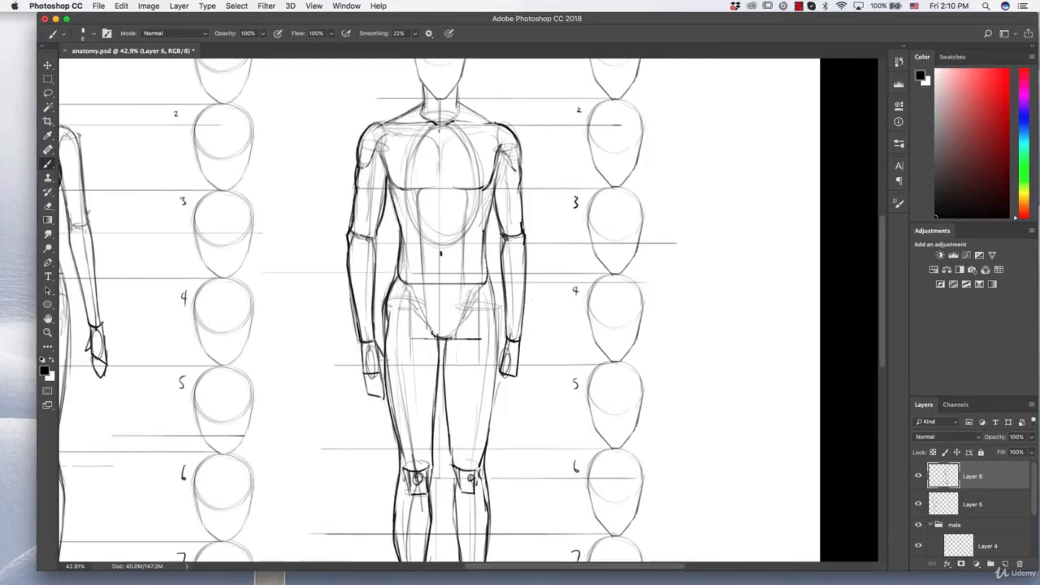
{"action": "mouse_move", "coordinate": [505, 341]}
{"action": "left_mouse_down"}
{"action": "mouse_move", "coordinate": [502, 393]}
{"action": "mouse_move", "coordinate": [514, 397]}
{"action": "left_mouse_up"}
- Add inner muscle lines to both male forearms, running down from just below the elbows
{"action": "key", "text": "z"}
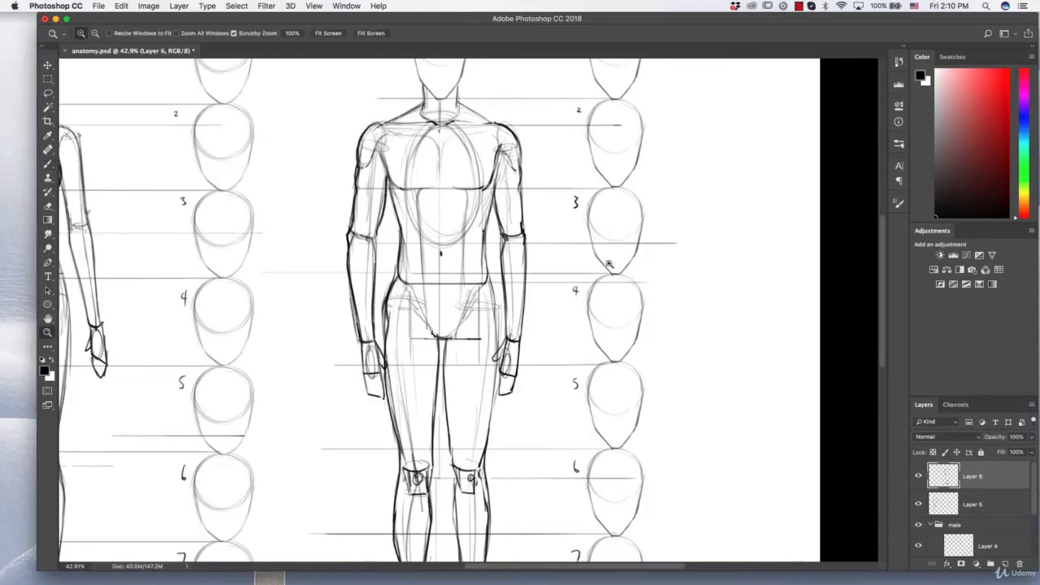
{"action": "left_click_drag", "start_coordinate": [609, 264], "coordinate": [569, 259]}
{"action": "left_click_drag", "start_coordinate": [682, 253], "coordinate": [694, 243]}
{"action": "left_click_drag", "start_coordinate": [635, 154], "coordinate": [641, 129]}
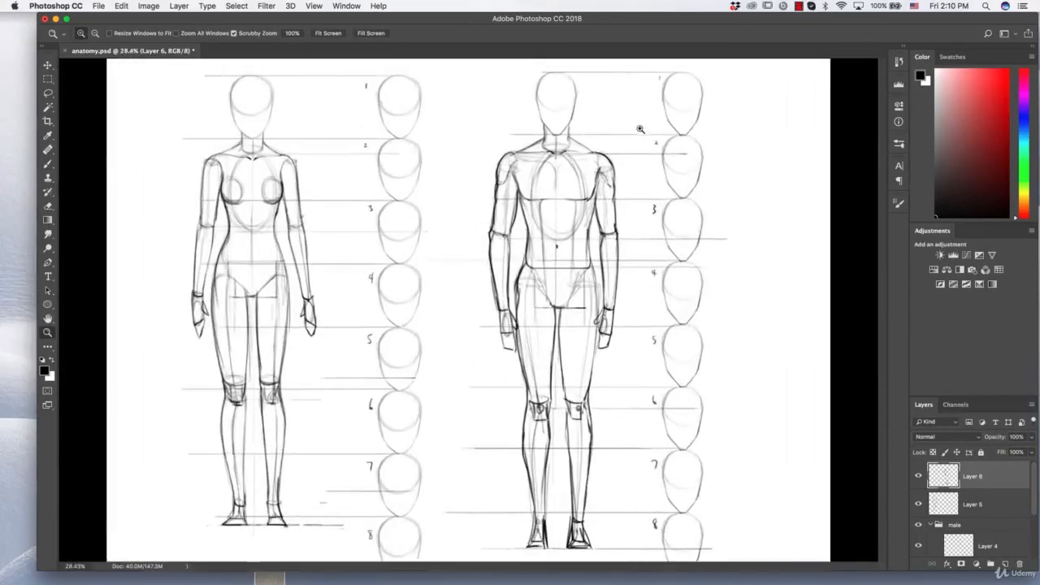
{"action": "left_click_drag", "start_coordinate": [626, 193], "coordinate": [618, 165]}
{"action": "left_click", "coordinate": [48, 164]}
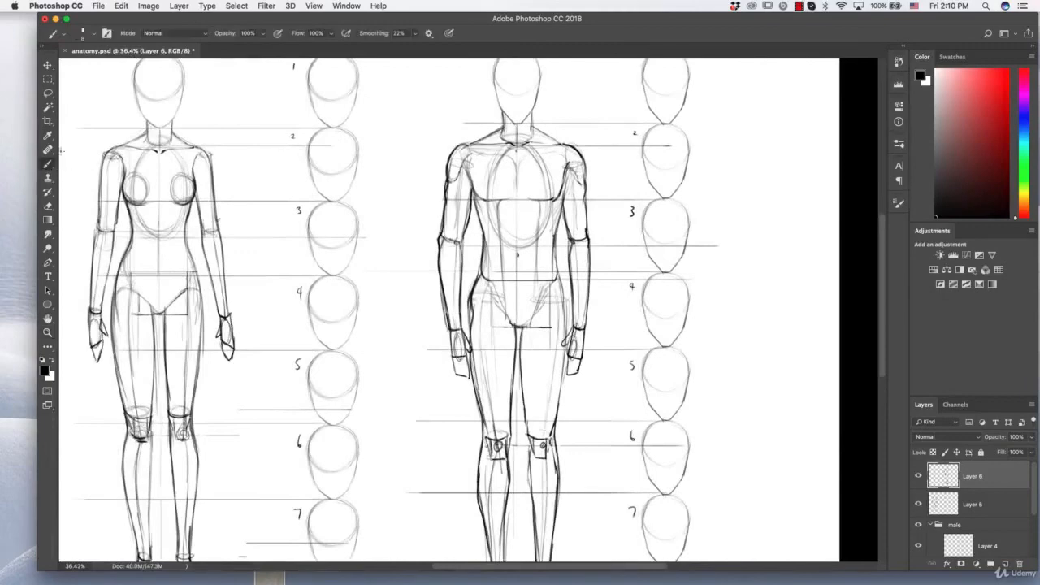
{"action": "left_click_drag", "start_coordinate": [450, 254], "coordinate": [454, 298]}
{"action": "mouse_move", "coordinate": [574, 248]}
{"action": "left_mouse_down"}
{"action": "mouse_move", "coordinate": [580, 259]}
{"action": "mouse_move", "coordinate": [586, 250]}
{"action": "left_mouse_up"}
{"action": "key", "text": "super+z"}
{"action": "key", "text": "super+z"}
{"action": "mouse_move", "coordinate": [575, 252]}
{"action": "left_mouse_down"}
{"action": "mouse_move", "coordinate": [574, 317]}
{"action": "mouse_move", "coordinate": [620, 332]}
{"action": "mouse_move", "coordinate": [605, 321]}
{"action": "mouse_move", "coordinate": [612, 290]}
{"action": "mouse_move", "coordinate": [560, 267]}
{"action": "left_mouse_up"}
{"action": "key", "text": "z"}
{"action": "left_click", "coordinate": [46, 165]}
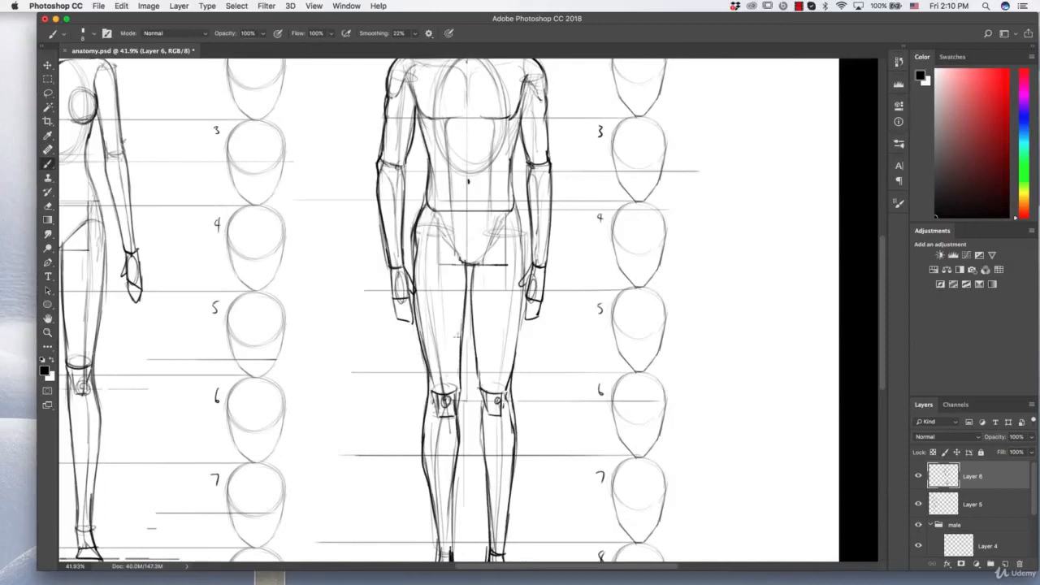
{"action": "mouse_move", "coordinate": [455, 334]}
{"action": "left_mouse_down"}
{"action": "mouse_move", "coordinate": [443, 236]}
{"action": "mouse_move", "coordinate": [445, 362]}
{"action": "left_mouse_up"}
{"action": "key", "text": "super+alt+z"}
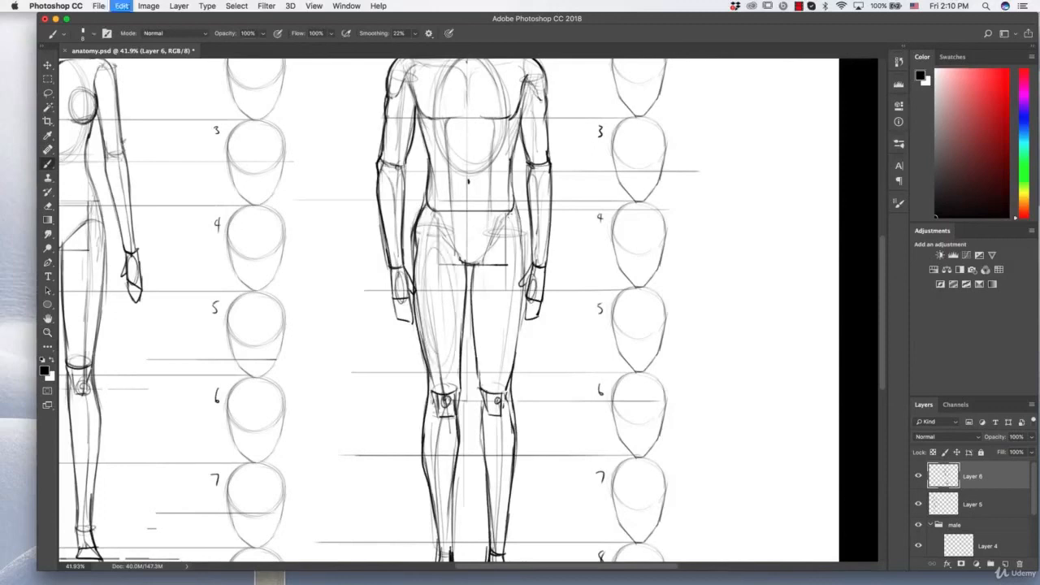
{"action": "key", "text": "super+alt+z"}
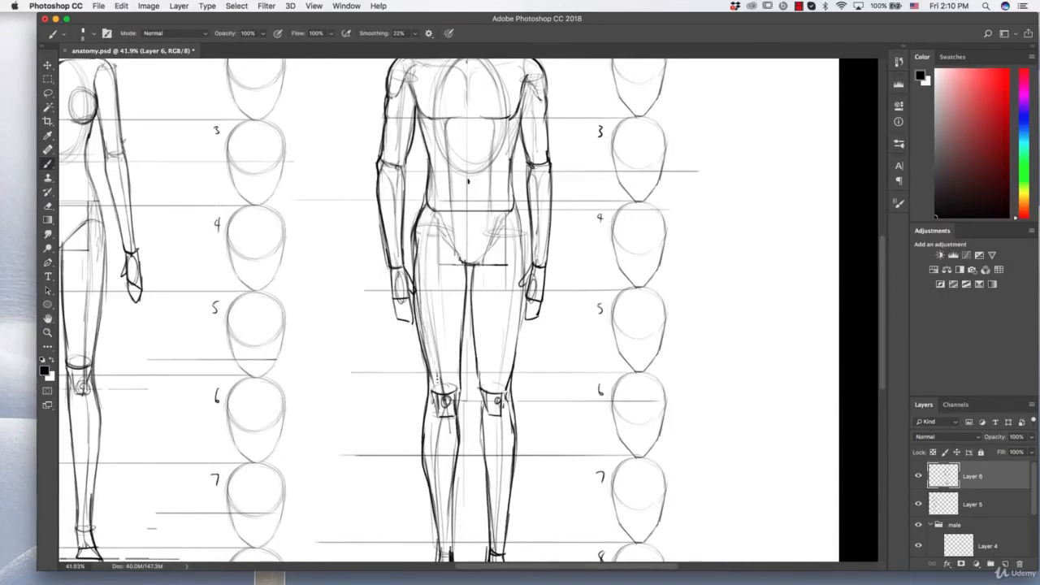
- Add lower outer muscle contours to both male thighs down to the knees and reinforce the right-hand thigh's inner edge
{"action": "left_click_drag", "start_coordinate": [421, 325], "coordinate": [441, 387]}
{"action": "left_click_drag", "start_coordinate": [416, 299], "coordinate": [441, 393]}
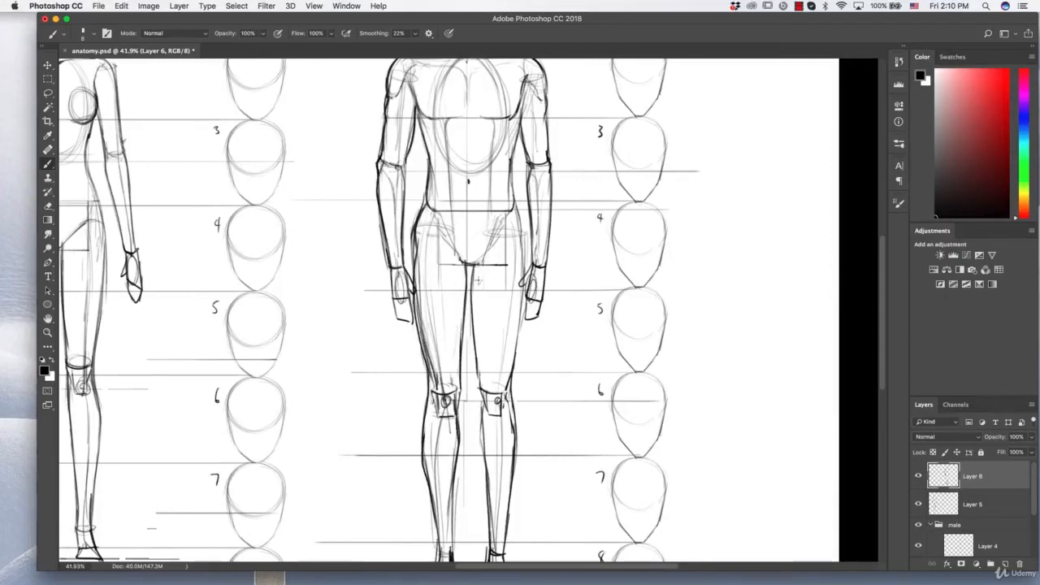
{"action": "left_click_drag", "start_coordinate": [516, 287], "coordinate": [502, 376]}
{"action": "left_click_drag", "start_coordinate": [522, 294], "coordinate": [509, 366]}
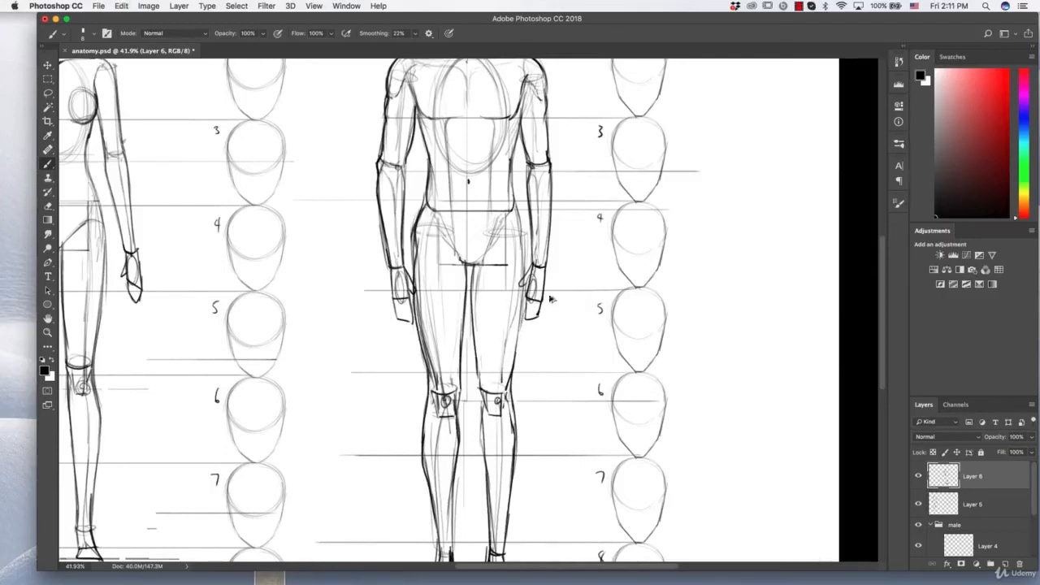
{"action": "mouse_move", "coordinate": [518, 307]}
{"action": "left_mouse_down"}
{"action": "mouse_move", "coordinate": [502, 379]}
{"action": "mouse_move", "coordinate": [508, 355]}
{"action": "left_mouse_up"}
{"action": "left_click_drag", "start_coordinate": [474, 299], "coordinate": [483, 380]}
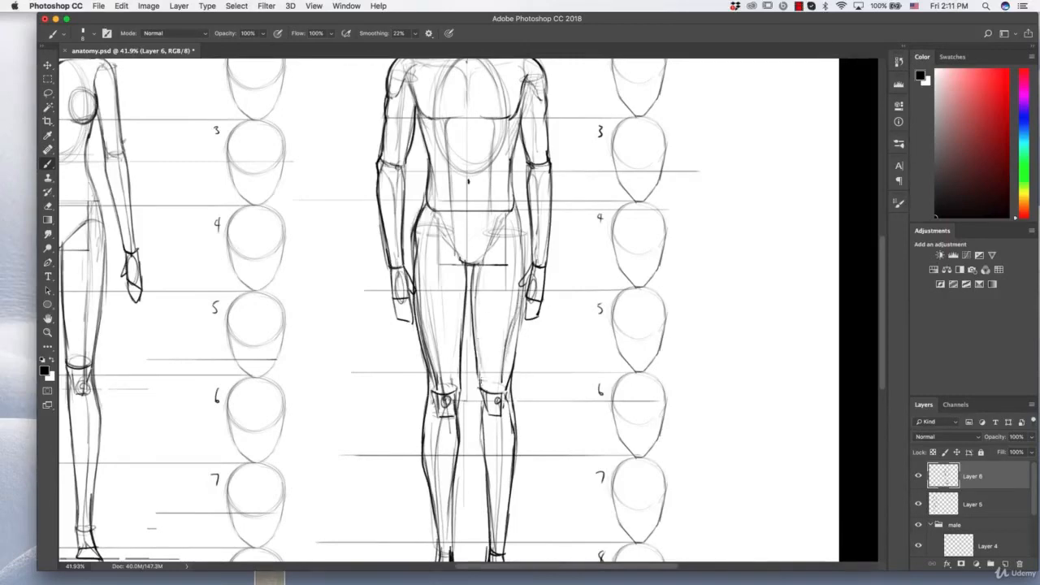
- Sketch an egg-shaped rib cage with a centre line and lower arch in the blank area beside the male head guides
{"action": "key", "text": "z"}
{"action": "left_click_drag", "start_coordinate": [572, 302], "coordinate": [548, 309]}
{"action": "left_click_drag", "start_coordinate": [593, 345], "coordinate": [577, 343]}
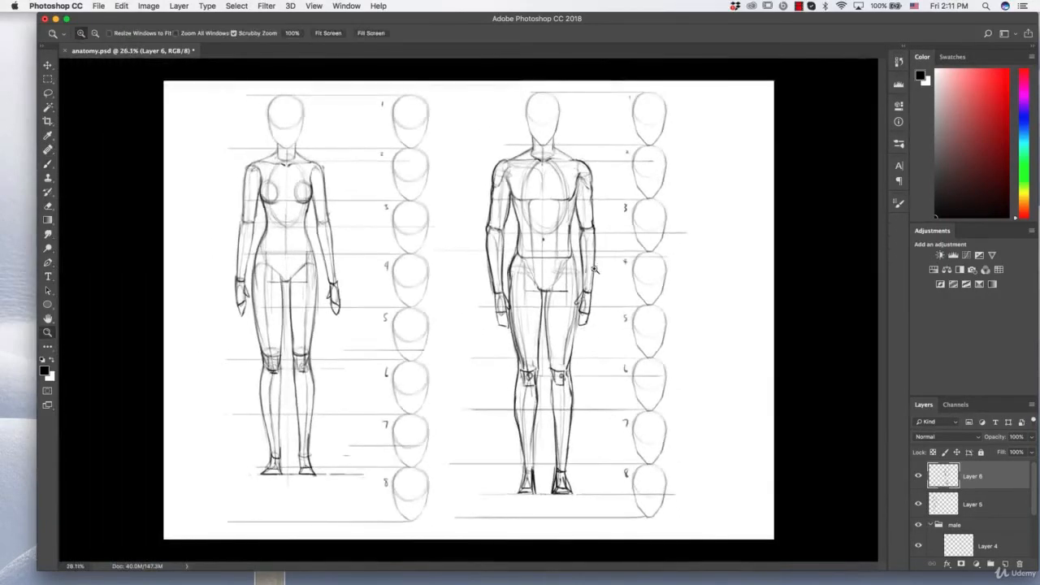
{"action": "left_click_drag", "start_coordinate": [595, 269], "coordinate": [641, 234]}
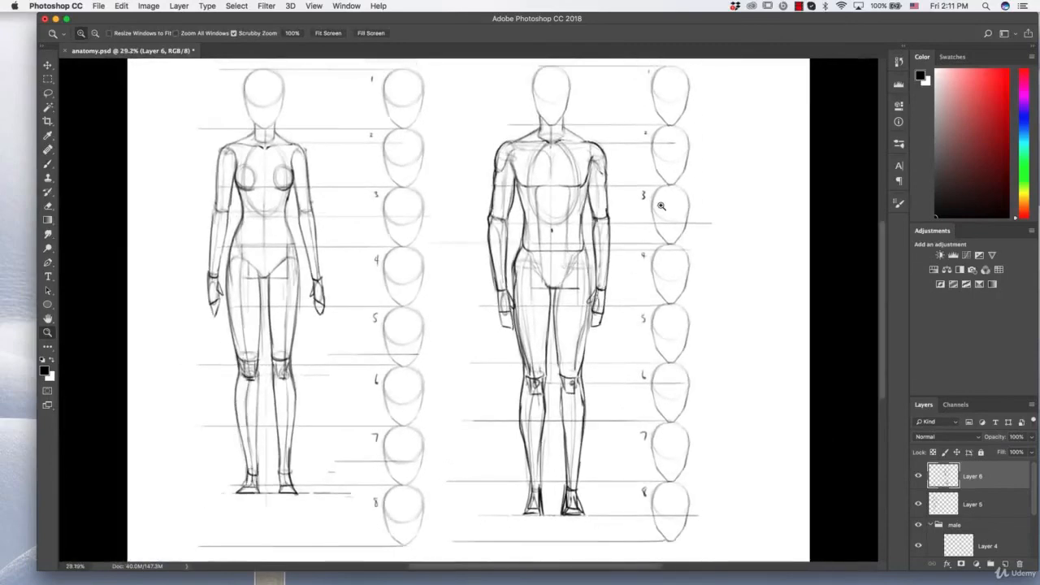
{"action": "left_click", "coordinate": [48, 163]}
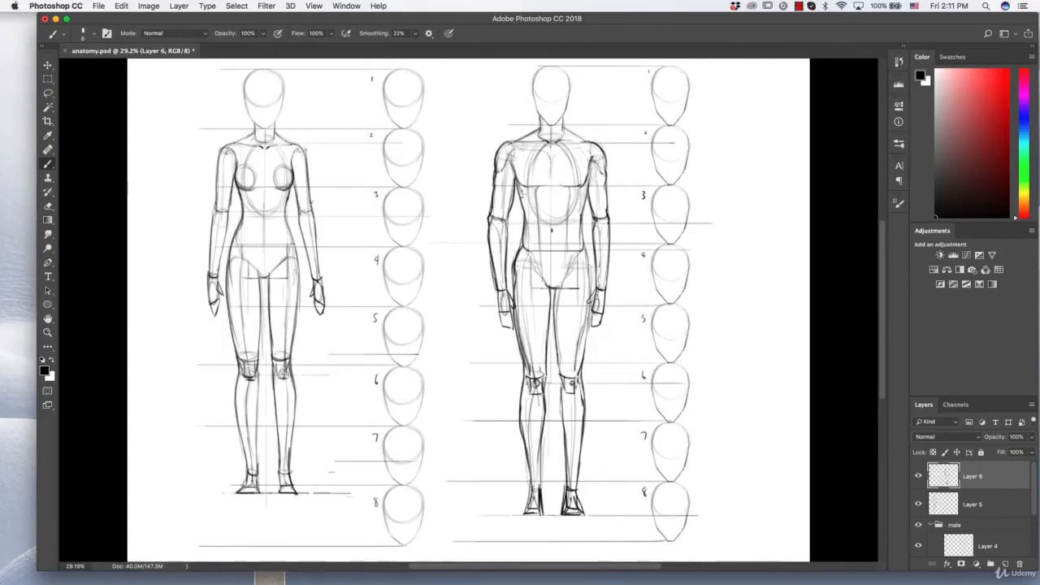
{"action": "key", "text": "super+space"}
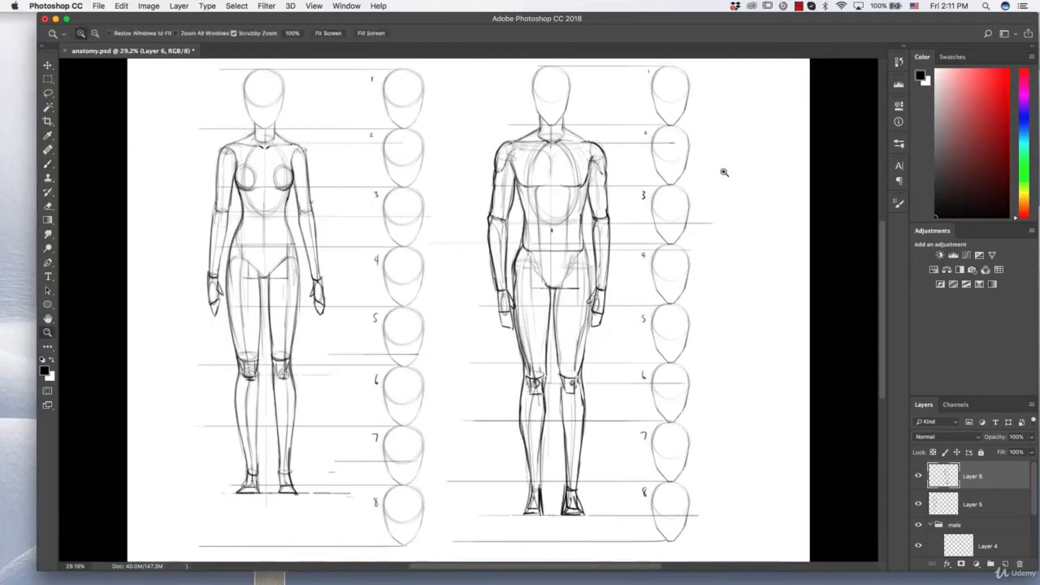
{"action": "left_click_drag", "start_coordinate": [724, 172], "coordinate": [754, 174]}
{"action": "left_click_drag", "start_coordinate": [709, 186], "coordinate": [578, 207]}
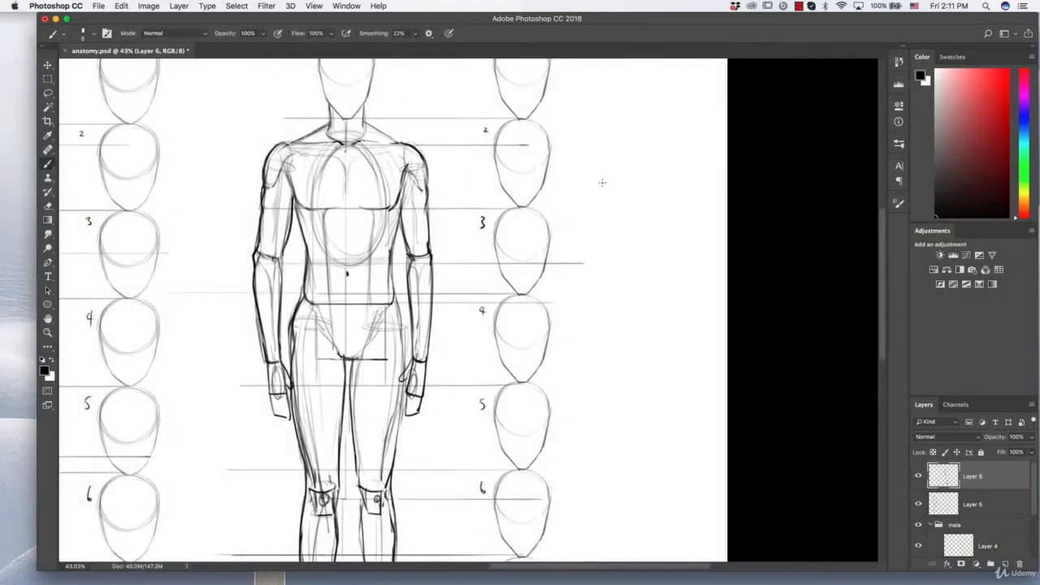
{"action": "mouse_move", "coordinate": [648, 208]}
{"action": "left_mouse_down"}
{"action": "mouse_move", "coordinate": [579, 236]}
{"action": "mouse_move", "coordinate": [644, 175]}
{"action": "mouse_move", "coordinate": [611, 254]}
{"action": "left_mouse_up"}
{"action": "mouse_move", "coordinate": [616, 152]}
{"action": "left_mouse_down"}
{"action": "mouse_move", "coordinate": [611, 258]}
{"action": "mouse_move", "coordinate": [623, 227]}
{"action": "mouse_move", "coordinate": [637, 245]}
{"action": "mouse_move", "coordinate": [635, 234]}
{"action": "mouse_move", "coordinate": [576, 198]}
{"action": "mouse_move", "coordinate": [654, 182]}
{"action": "left_mouse_up"}
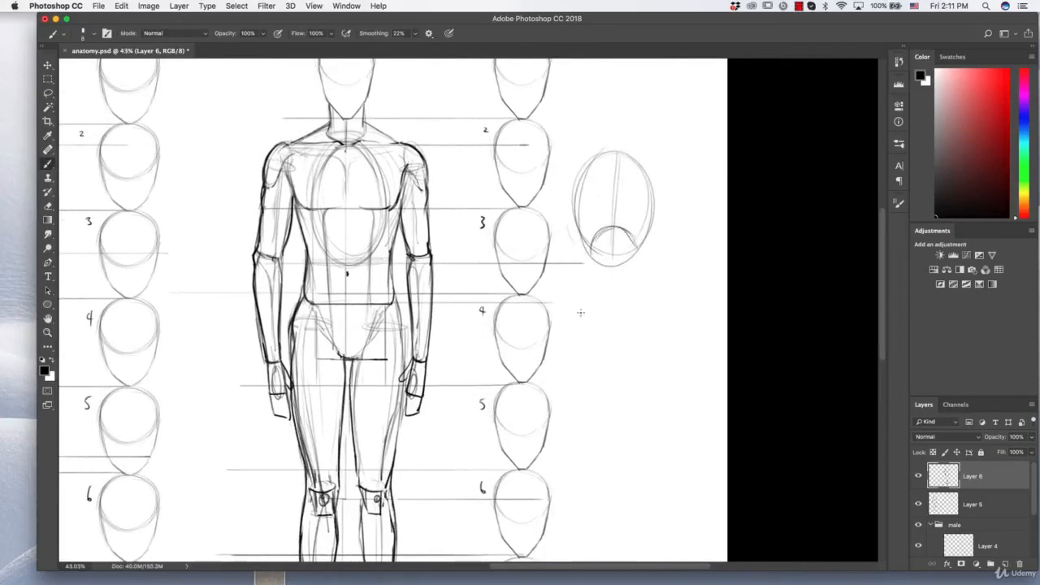
- Sketch a rectangular pelvis block below the new rib cage
{"action": "mouse_move", "coordinate": [579, 337]}
{"action": "left_mouse_down"}
{"action": "mouse_move", "coordinate": [578, 296]}
{"action": "mouse_move", "coordinate": [650, 303]}
{"action": "left_mouse_up"}
{"action": "mouse_move", "coordinate": [578, 302]}
{"action": "left_mouse_down"}
{"action": "mouse_move", "coordinate": [593, 352]}
{"action": "mouse_move", "coordinate": [650, 352]}
{"action": "left_mouse_up"}
{"action": "left_click_drag", "start_coordinate": [650, 306], "coordinate": [648, 364]}
- Connect the rib cage sketch to the pelvis block with curved waist contours and add slanting groin lines inside the block
{"action": "left_click_drag", "start_coordinate": [576, 171], "coordinate": [574, 253]}
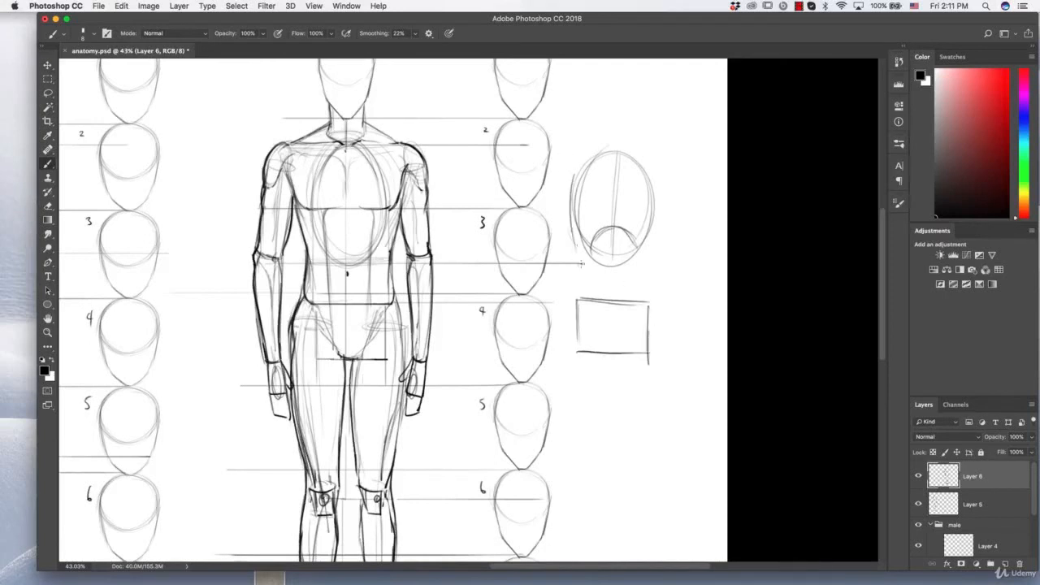
{"action": "left_click_drag", "start_coordinate": [572, 203], "coordinate": [579, 299]}
{"action": "mouse_move", "coordinate": [654, 224]}
{"action": "left_mouse_down"}
{"action": "mouse_move", "coordinate": [653, 305]}
{"action": "mouse_move", "coordinate": [645, 299]}
{"action": "left_mouse_up"}
{"action": "left_click_drag", "start_coordinate": [578, 297], "coordinate": [596, 341]}
{"action": "left_click_drag", "start_coordinate": [648, 301], "coordinate": [628, 343]}
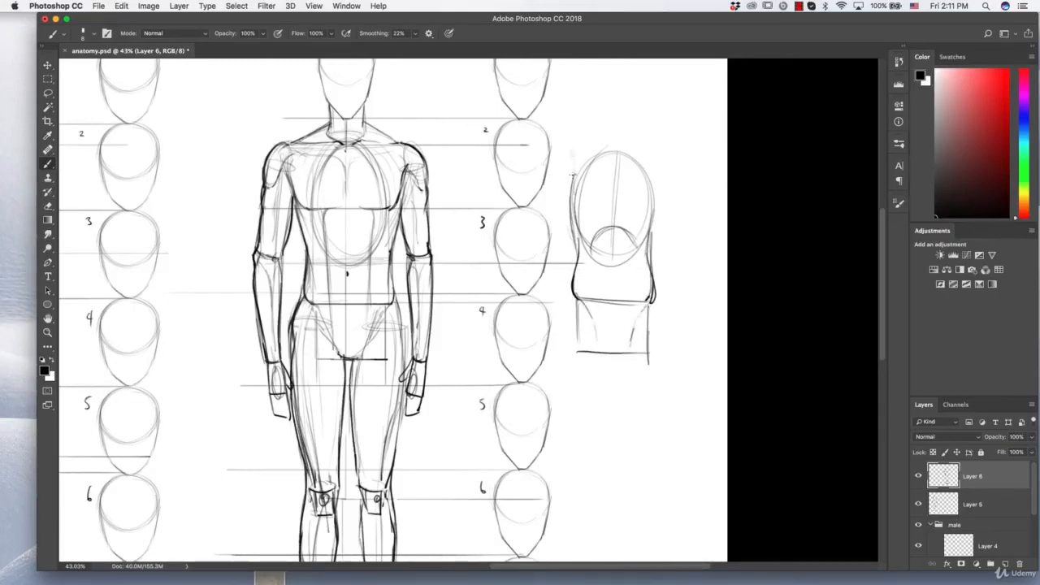
- Add sloping shoulder lines above the rib cage sketch and flared upper torso sides down toward the waist
{"action": "mouse_move", "coordinate": [611, 146]}
{"action": "left_mouse_down"}
{"action": "mouse_move", "coordinate": [568, 155]}
{"action": "mouse_move", "coordinate": [630, 141]}
{"action": "mouse_move", "coordinate": [636, 152]}
{"action": "mouse_move", "coordinate": [620, 147]}
{"action": "mouse_move", "coordinate": [664, 163]}
{"action": "left_mouse_up"}
{"action": "mouse_move", "coordinate": [601, 137]}
{"action": "left_mouse_down"}
{"action": "mouse_move", "coordinate": [579, 159]}
{"action": "mouse_move", "coordinate": [652, 157]}
{"action": "mouse_move", "coordinate": [666, 182]}
{"action": "mouse_move", "coordinate": [656, 219]}
{"action": "left_mouse_up"}
{"action": "left_click_drag", "start_coordinate": [566, 157], "coordinate": [567, 237]}
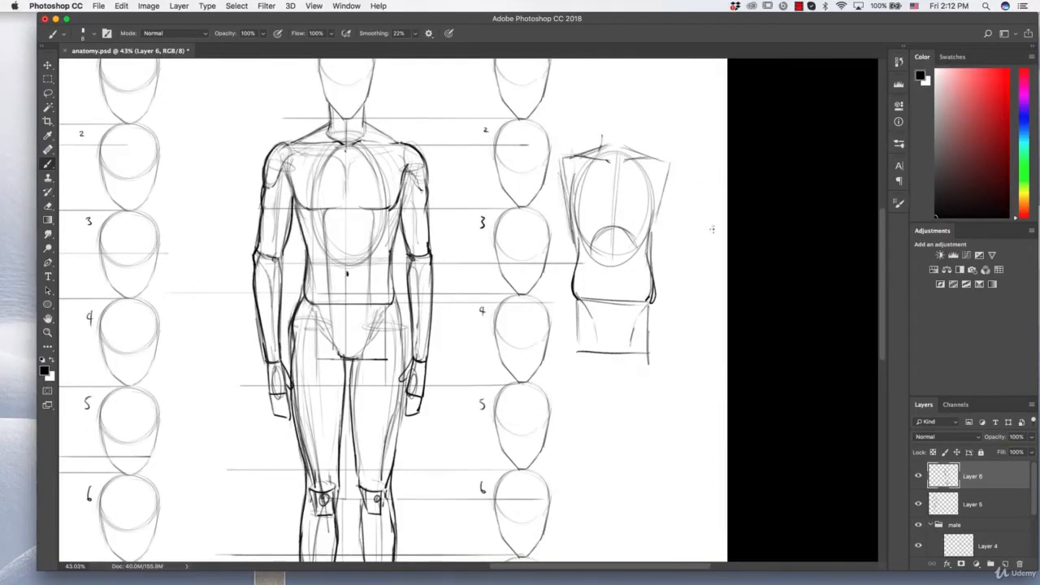
- Hide Layer 6, Layer 5 and the male group's Layer 4, leaving the male proportion guide visible
{"action": "left_click_drag", "start_coordinate": [691, 260], "coordinate": [654, 268]}
{"action": "left_click_drag", "start_coordinate": [559, 307], "coordinate": [614, 284]}
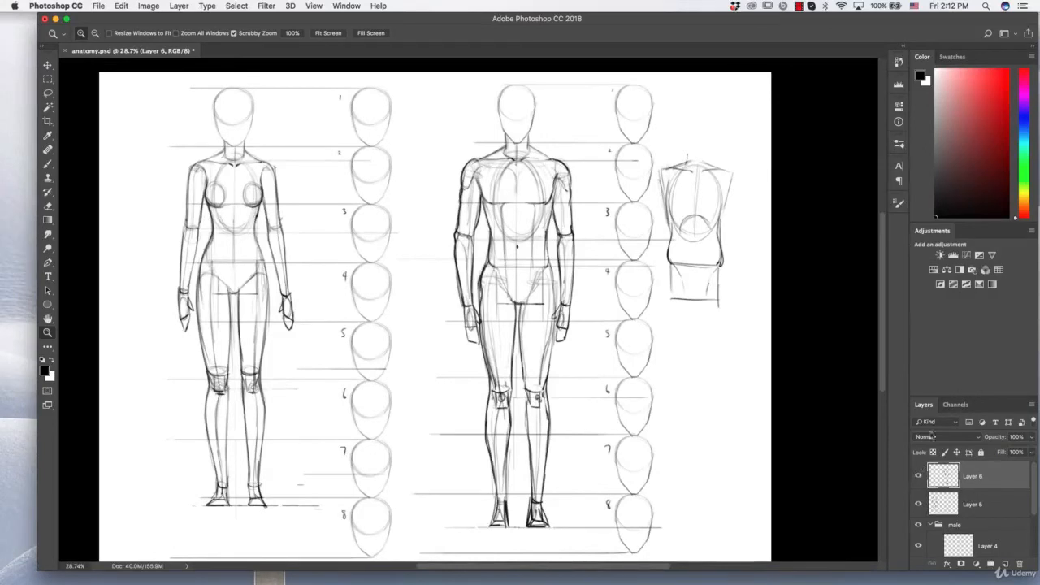
{"action": "left_click", "coordinate": [918, 476]}
{"action": "left_click", "coordinate": [918, 504]}
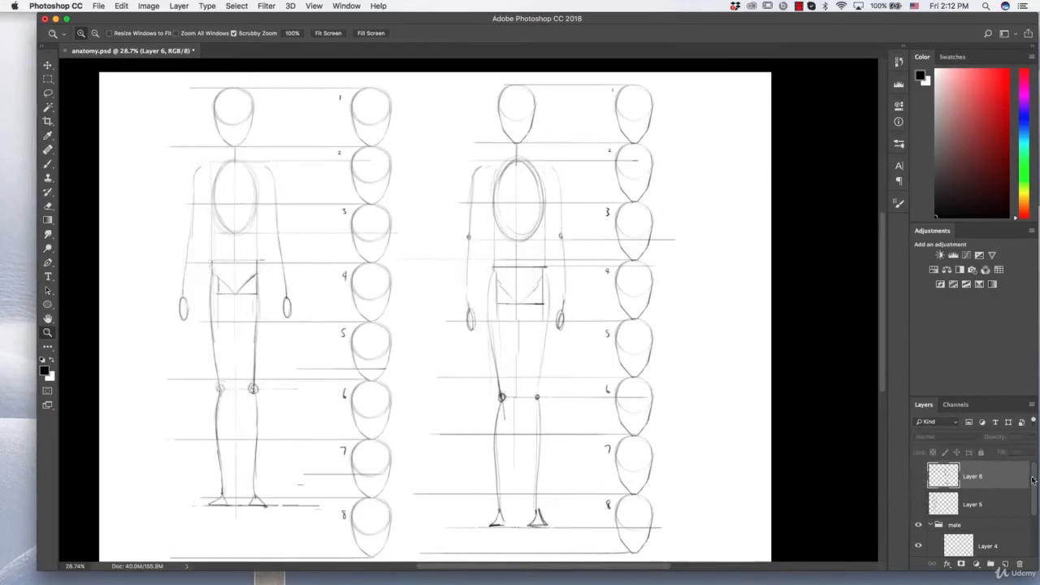
{"action": "scroll", "coordinate": [1034, 481], "scroll_direction": "down", "scroll_amount": 1}
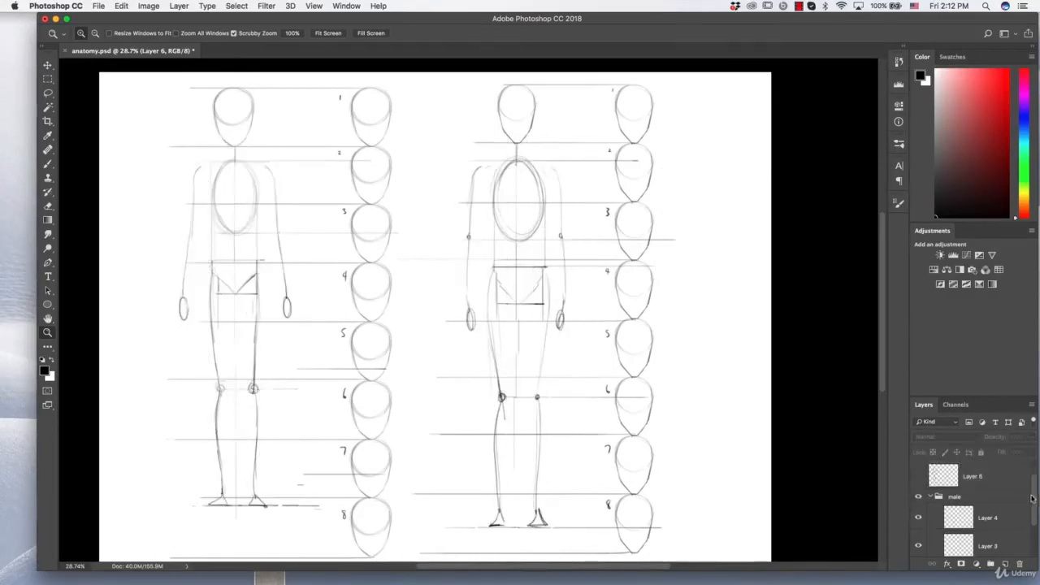
{"action": "left_click", "coordinate": [919, 498]}
{"action": "left_click", "coordinate": [918, 498]}
{"action": "left_click", "coordinate": [918, 517]}
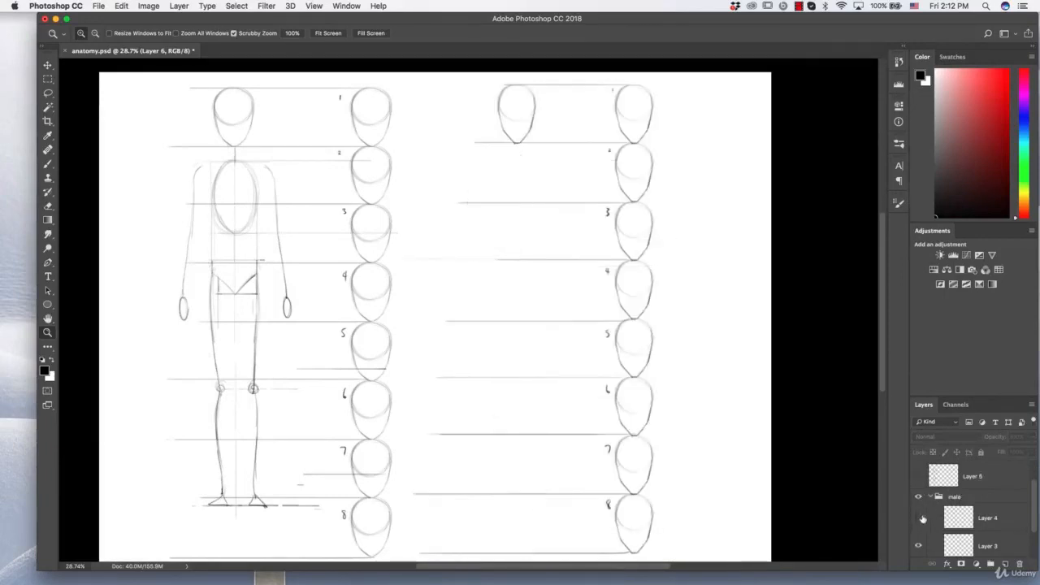
- Expand the female group and hide its Layer 2, keeping the Layer 1 proportion guide visible
{"action": "scroll", "coordinate": [1025, 500], "scroll_direction": "down", "scroll_amount": 2}
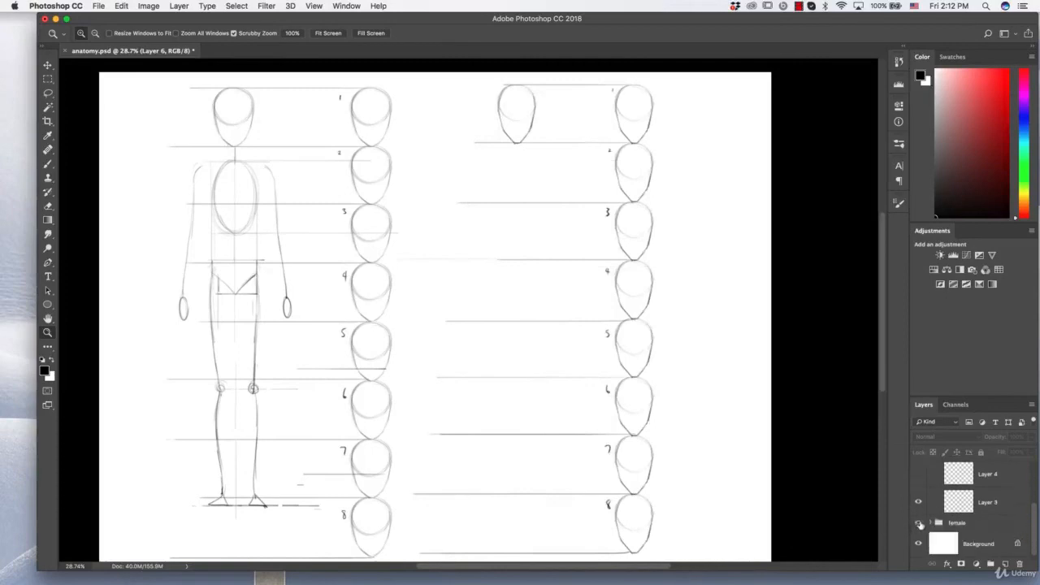
{"action": "left_click", "coordinate": [931, 522]}
{"action": "scroll", "coordinate": [1019, 520], "scroll_direction": "down", "scroll_amount": 2}
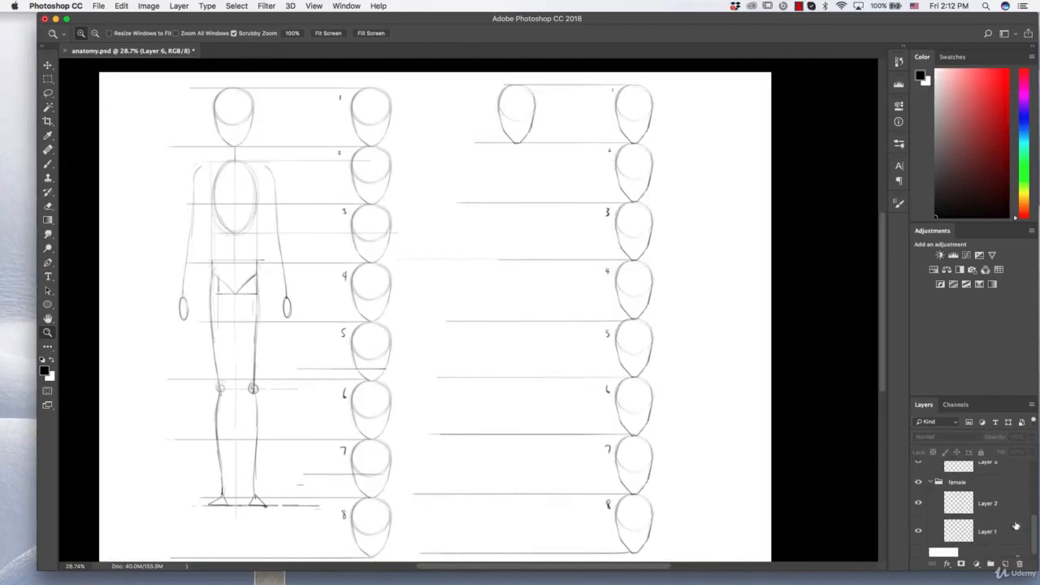
{"action": "left_click", "coordinate": [918, 531]}
{"action": "left_click", "coordinate": [918, 531]}
{"action": "left_click", "coordinate": [918, 504]}
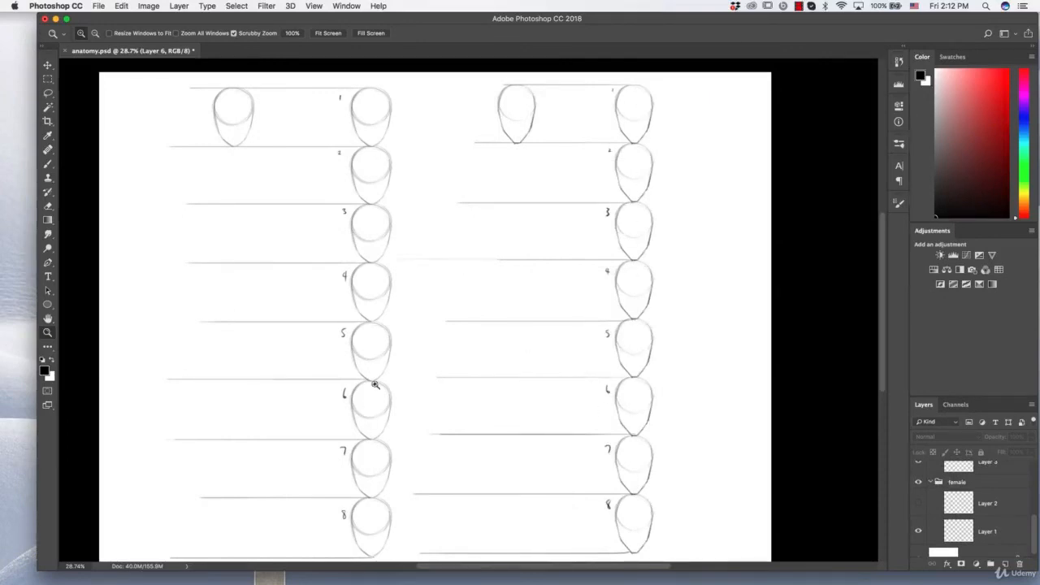
- Show and select the female group's Layer 2, and show the male group's Layer 4 to restore both skeleton constructions
{"action": "scroll", "coordinate": [1035, 512], "scroll_direction": "up", "scroll_amount": 3}
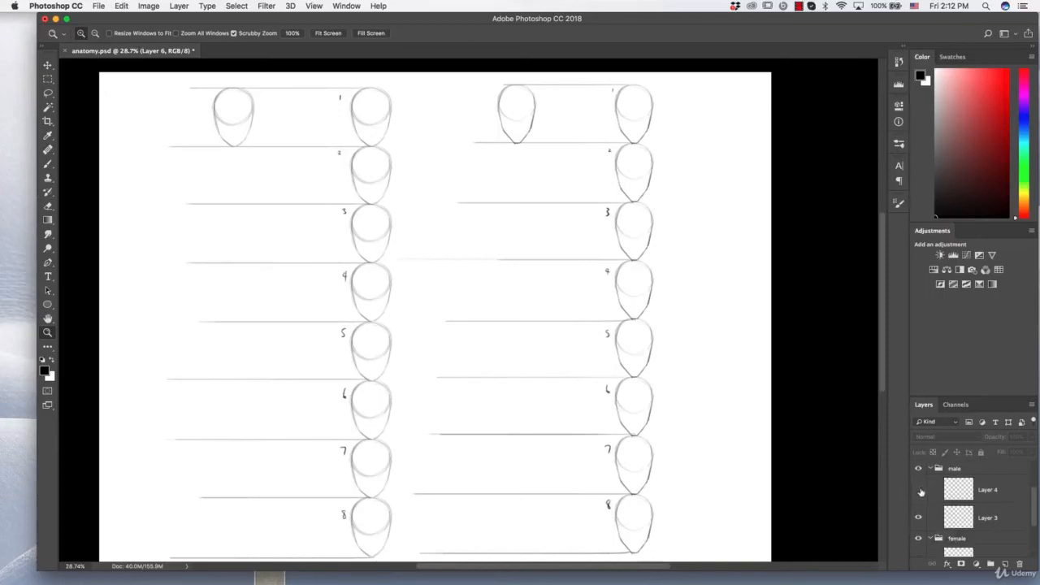
{"action": "scroll", "coordinate": [1034, 494], "scroll_direction": "down", "scroll_amount": 2}
{"action": "left_click", "coordinate": [919, 503]}
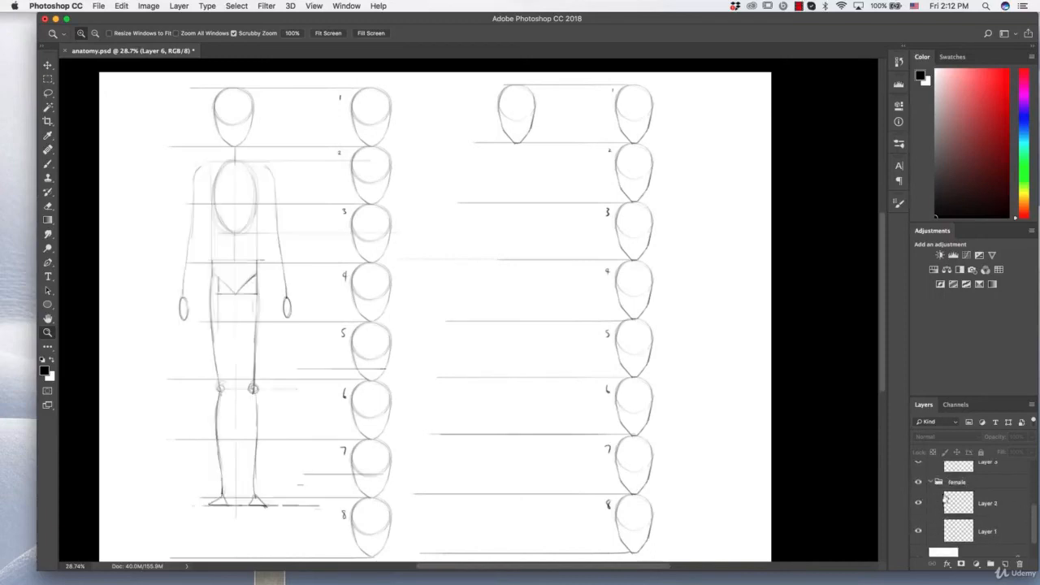
{"action": "left_click", "coordinate": [1023, 501]}
{"action": "scroll", "coordinate": [1034, 502], "scroll_direction": "up", "scroll_amount": 1}
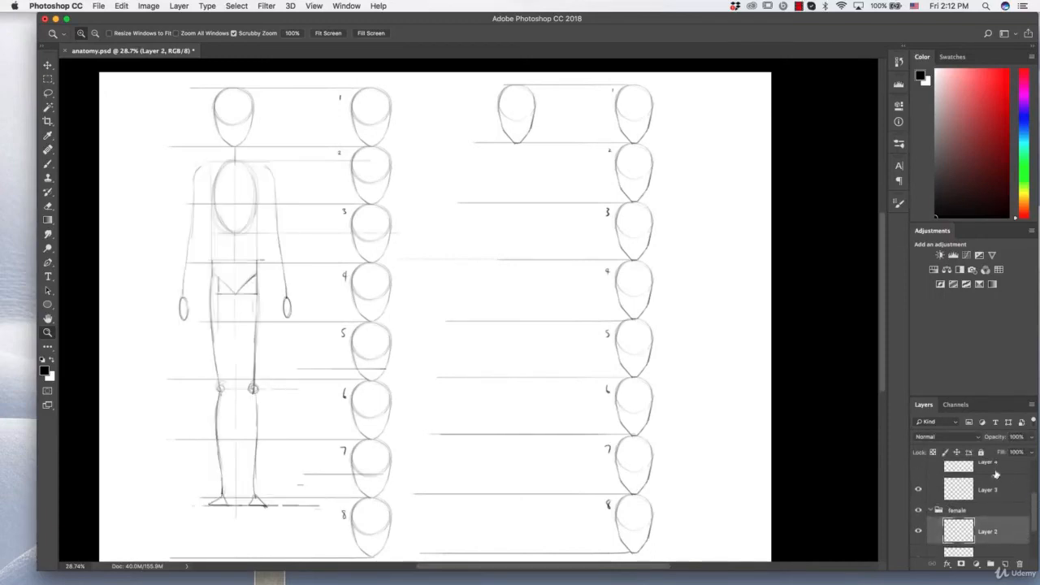
{"action": "scroll", "coordinate": [1035, 500], "scroll_direction": "up", "scroll_amount": 1}
{"action": "left_click", "coordinate": [918, 490]}
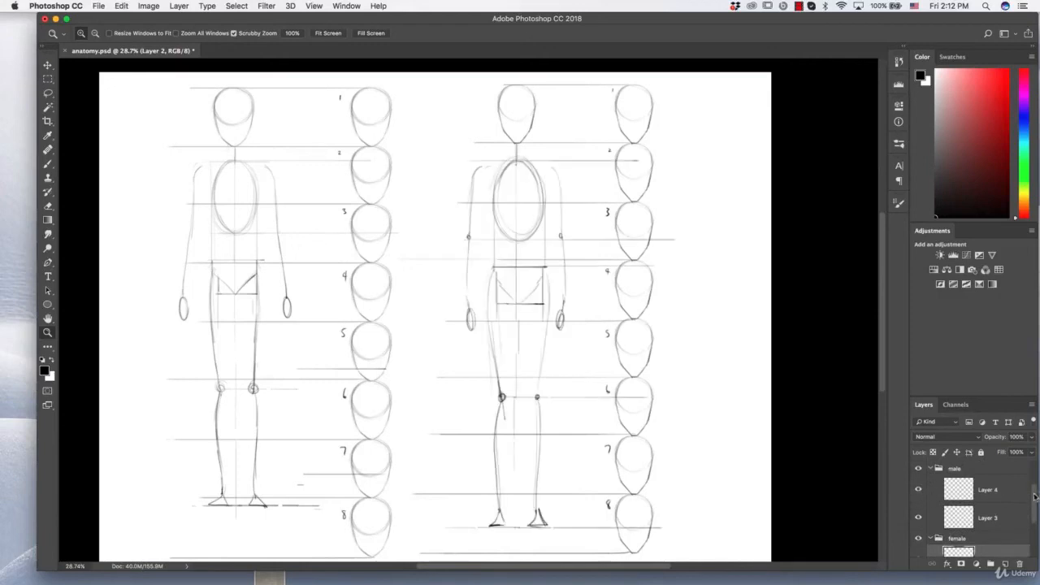
- Show Layer 5 and Layer 6 above the male group to restore the body outlines
{"action": "scroll", "coordinate": [1034, 495], "scroll_direction": "up", "scroll_amount": 2}
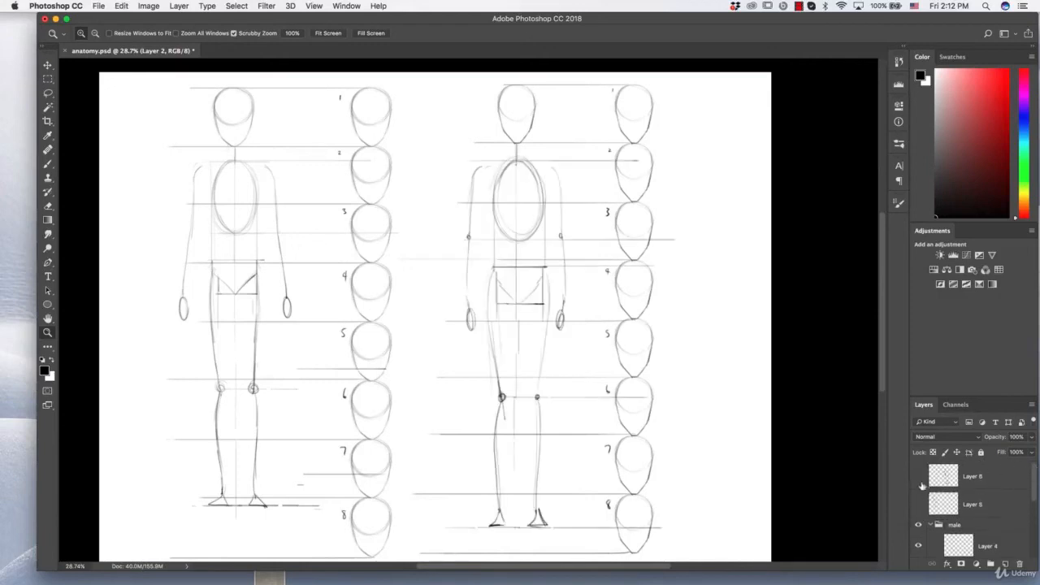
{"action": "left_click", "coordinate": [918, 504]}
{"action": "left_click", "coordinate": [918, 476]}
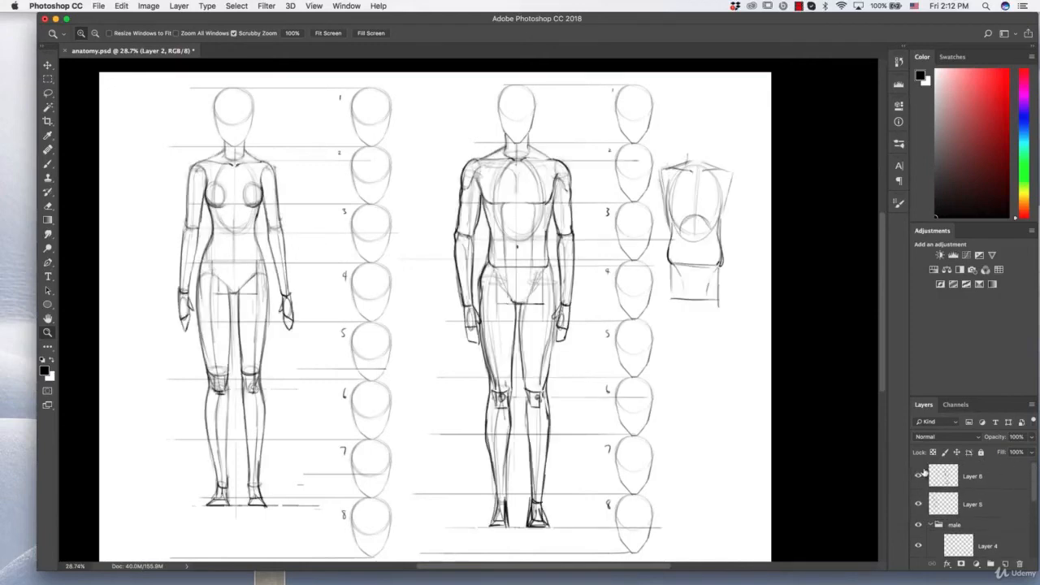